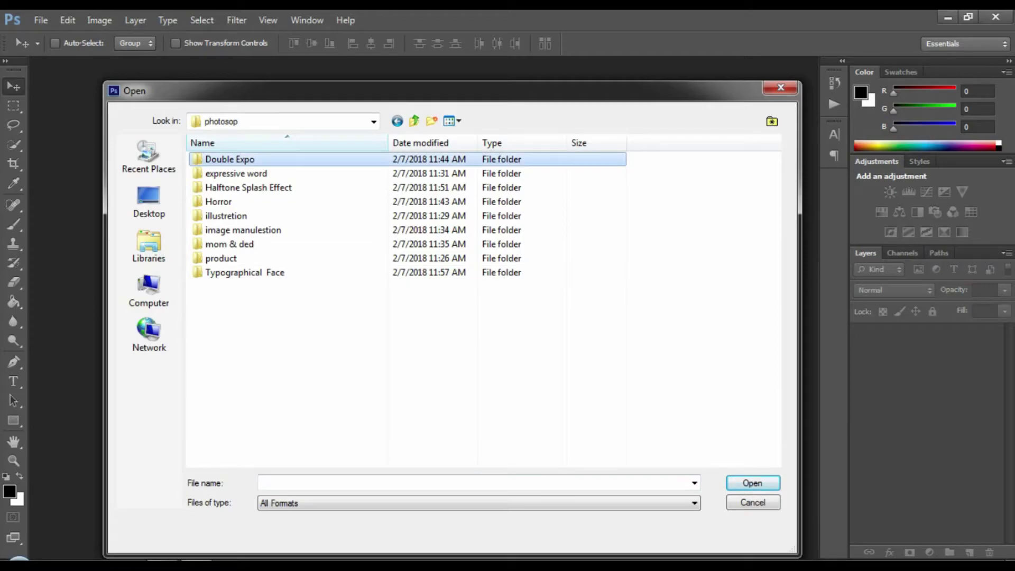
Open woman-3134390.jpg from the Download folder
key(Return)
key(Down)
key(Return)
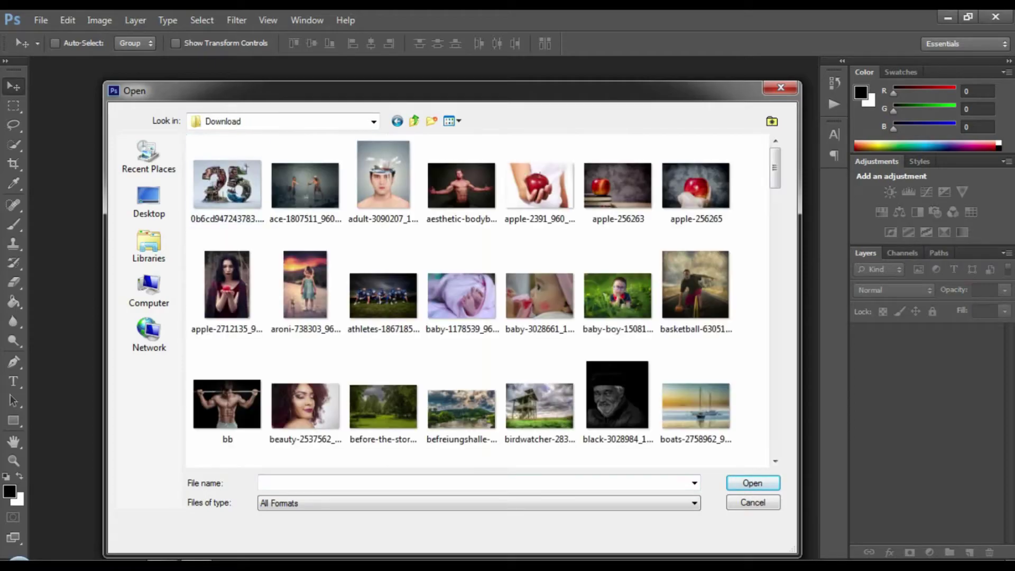
drag(775, 167, 775, 432)
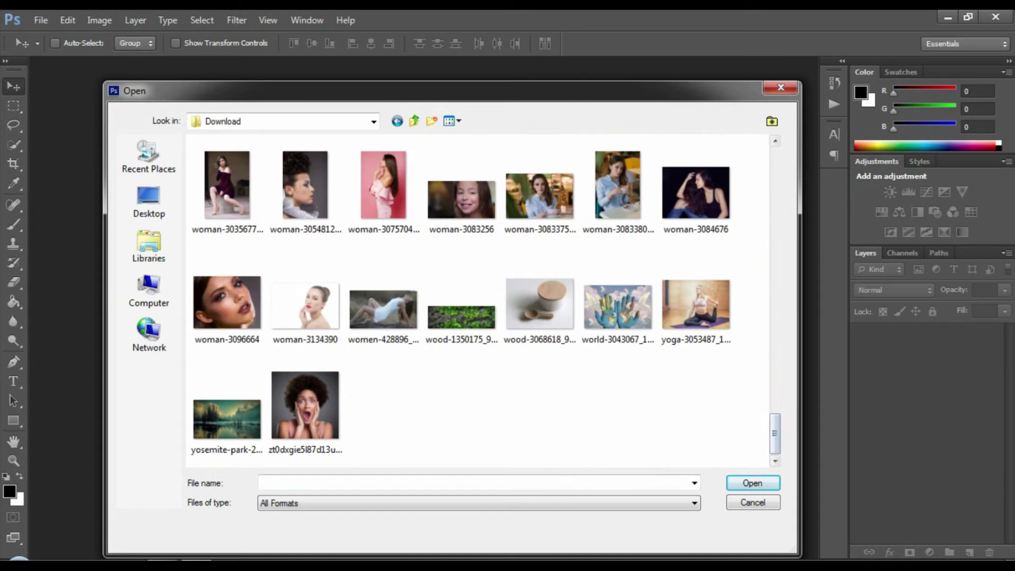
double_click(305, 305)
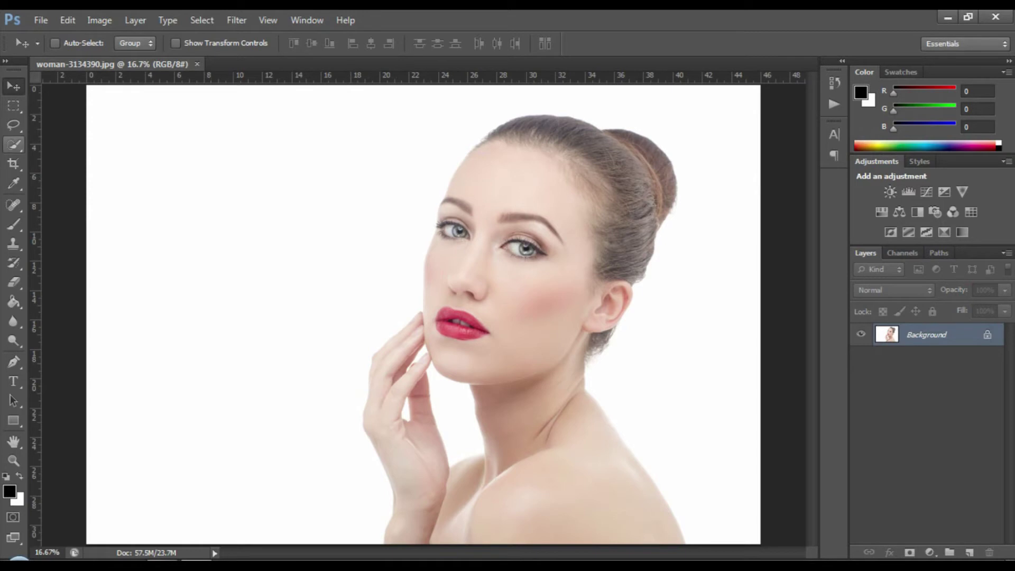
Brush-select the woman's head, face, neck and hand with the Quick Selection Tool
click(14, 144)
click(90, 141)
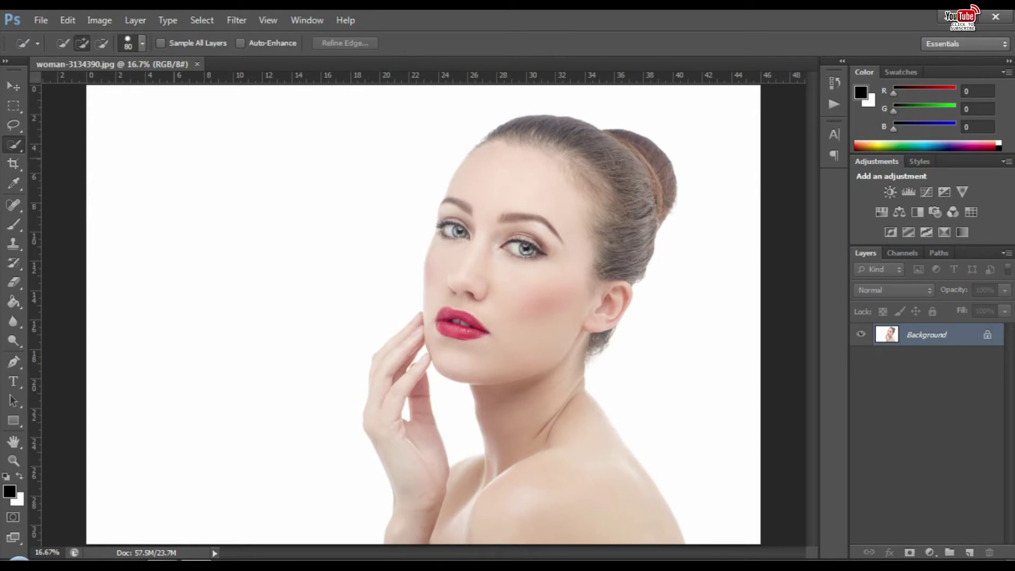
mouse_move(587, 172)
mouse_down()
mouse_move(491, 143)
mouse_move(560, 355)
mouse_move(518, 460)
mouse_move(634, 475)
mouse_up()
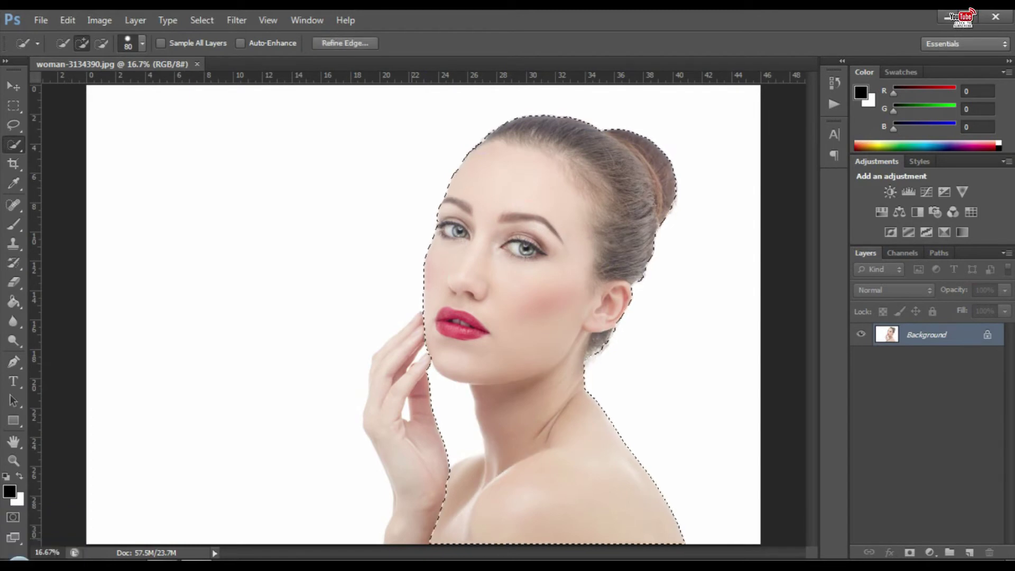
drag(418, 529, 391, 370)
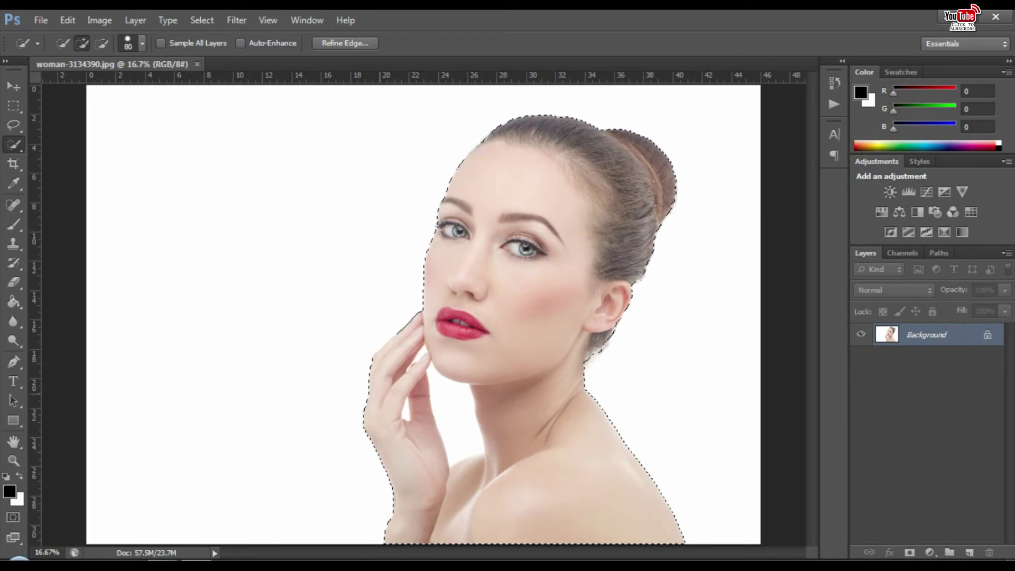
Subtract the white gaps beside the hand and between the fingers from the selection
scroll(419, 365, up, 3)
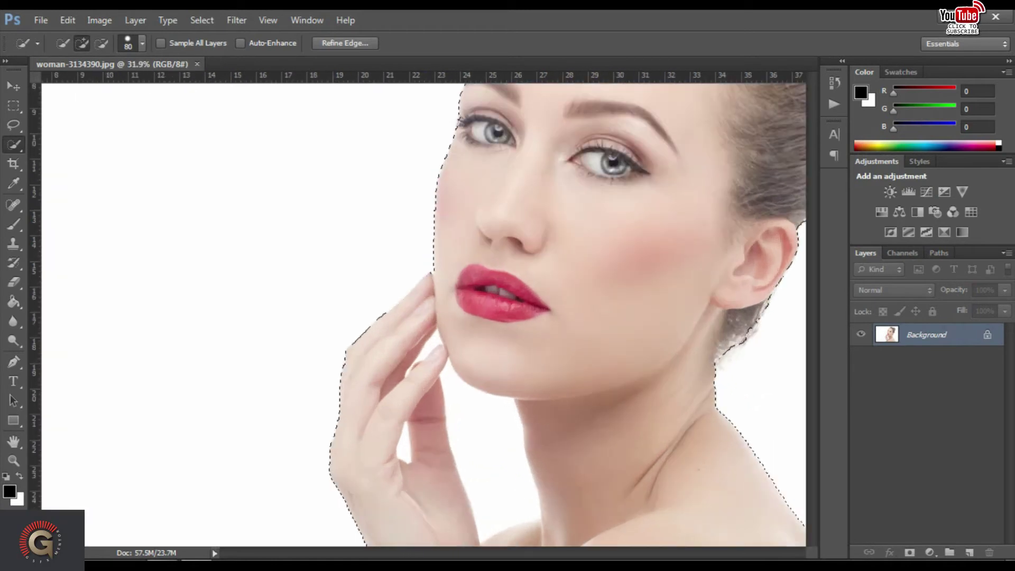
scroll(419, 364, down, 3)
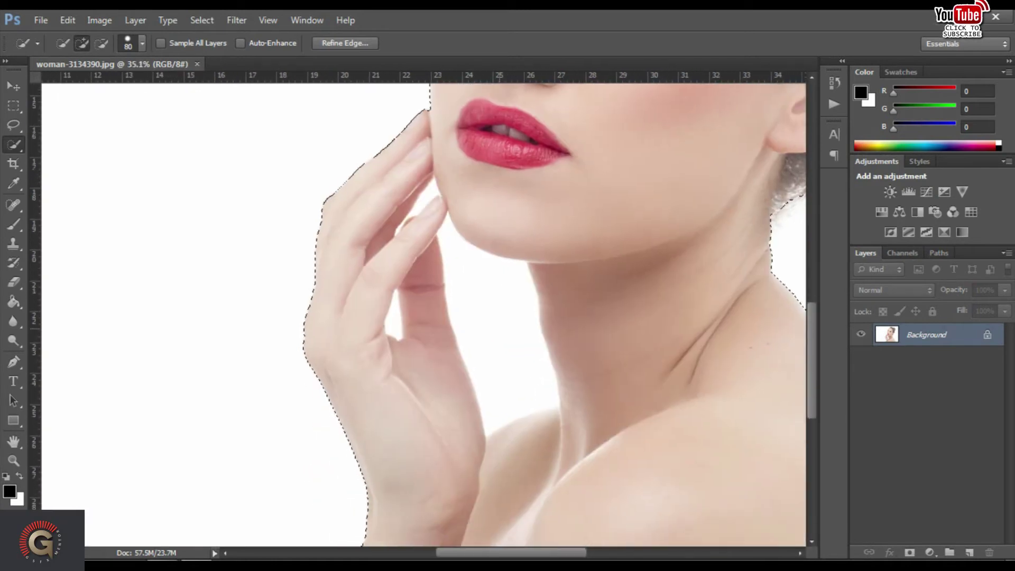
drag(497, 344, 459, 238)
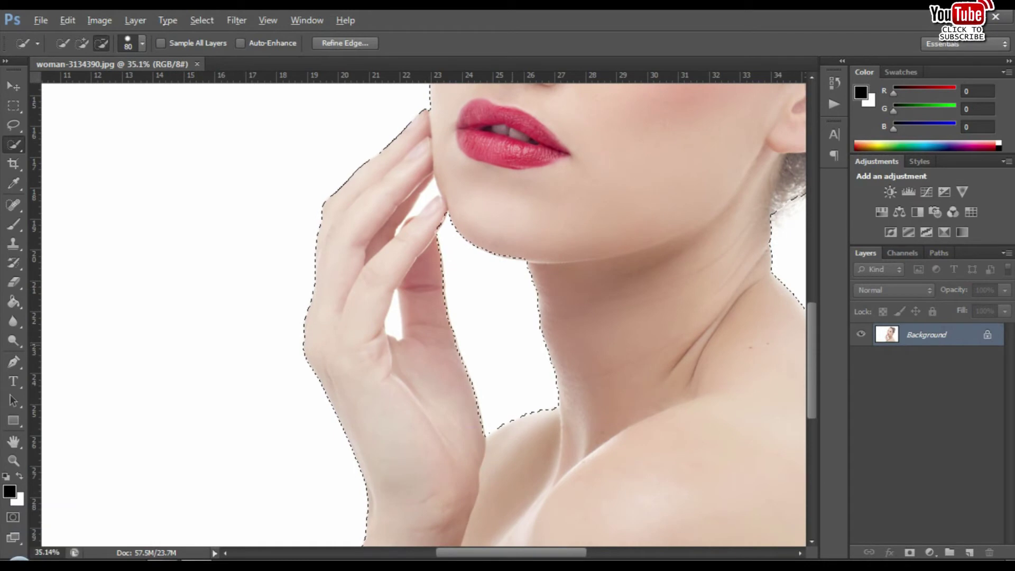
scroll(403, 324, up, 3)
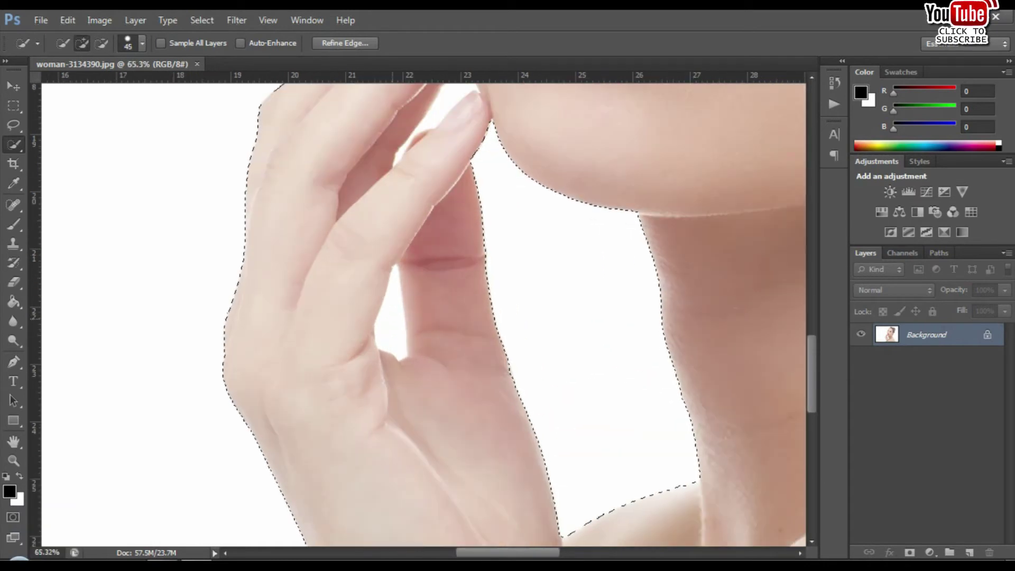
drag(394, 275, 391, 349)
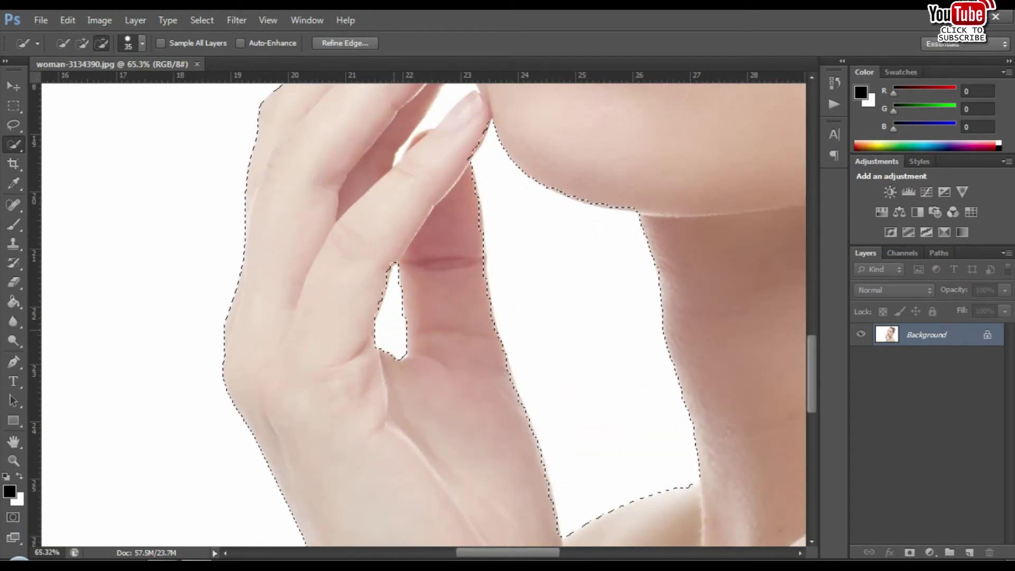
scroll(394, 317, up, 2)
scroll(395, 317, up, 3)
key(bracketleft)
drag(479, 203, 451, 264)
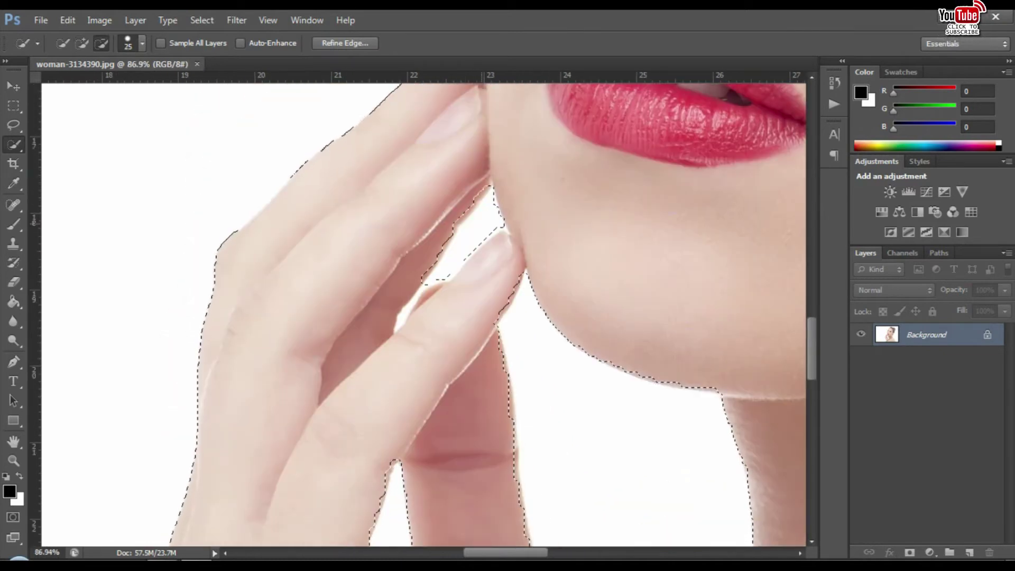
With a smaller brush, cut the remaining finger gap out and tighten its edge
scroll(381, 350, up, 2)
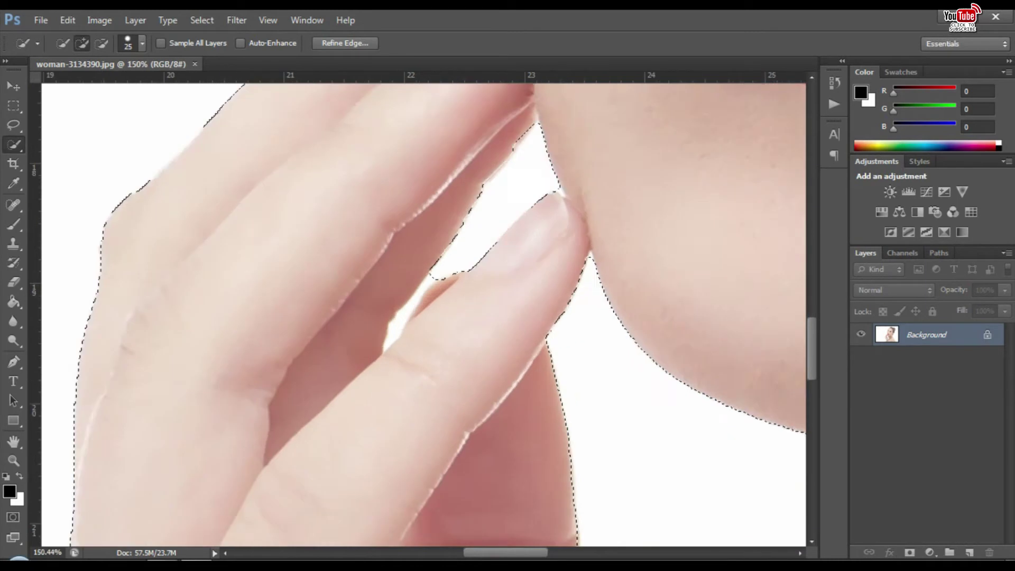
scroll(381, 350, up, 2)
scroll(444, 281, up, 4)
key(bracketleft)
key(bracketleft)
key(bracketleft)
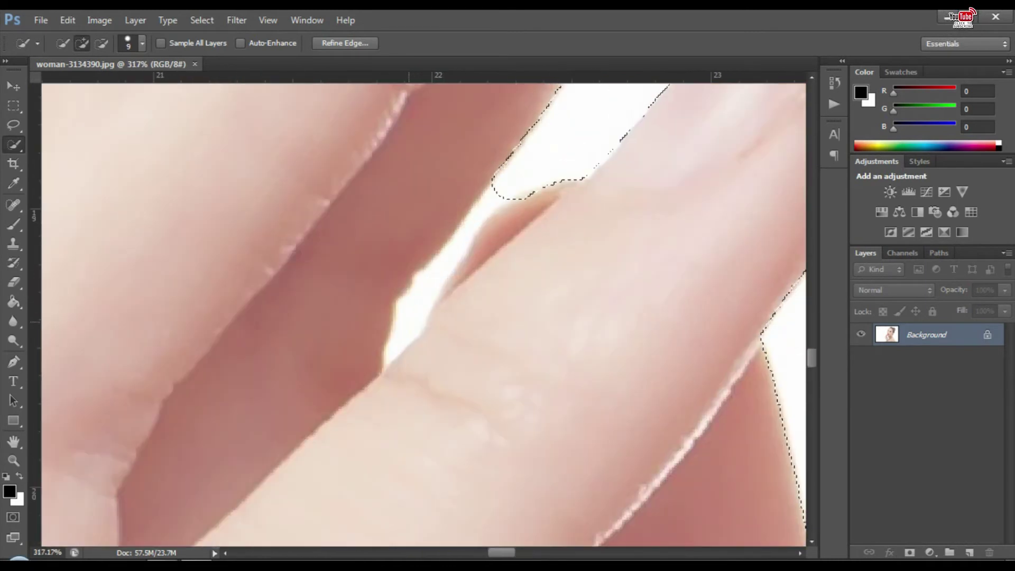
mouse_move(603, 161)
mouse_down()
mouse_move(415, 328)
mouse_move(449, 246)
mouse_move(393, 339)
mouse_up()
key(bracketleft)
key(bracketleft)
key(bracketleft)
scroll(394, 338, up, 3)
drag(401, 265, 447, 306)
key(bracketleft)
mouse_move(401, 243)
mouse_down()
mouse_move(492, 159)
mouse_move(391, 364)
mouse_up()
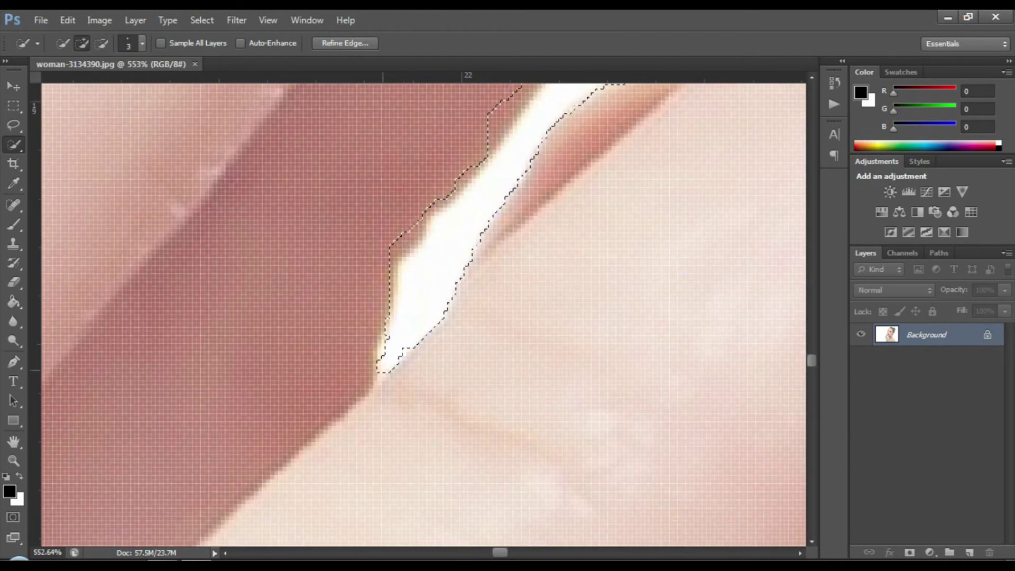
Zoom around to check the selection and touch up the edge near the hand
scroll(423, 264, down, 10)
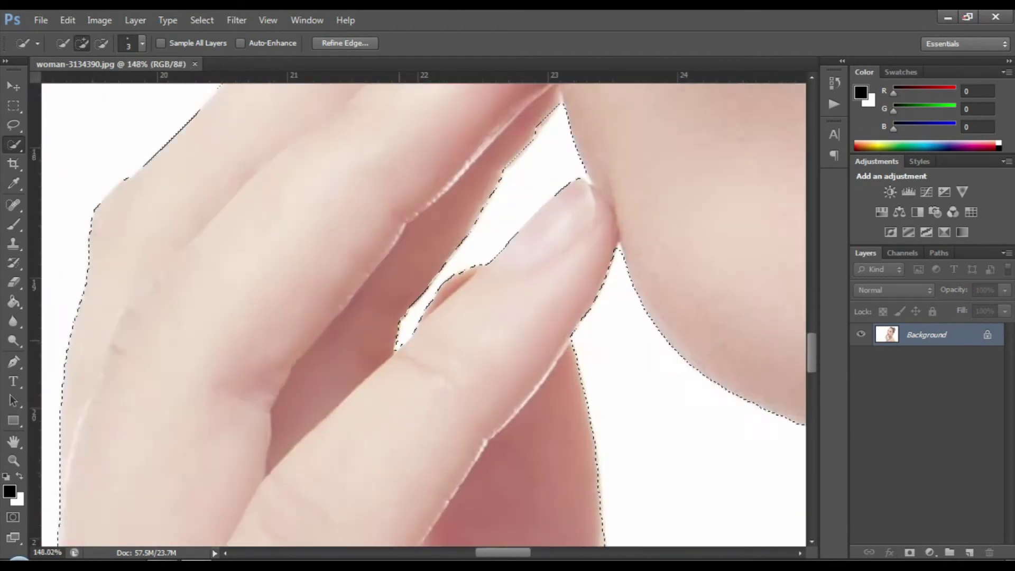
scroll(423, 311, down, 2)
scroll(423, 312, down, 2)
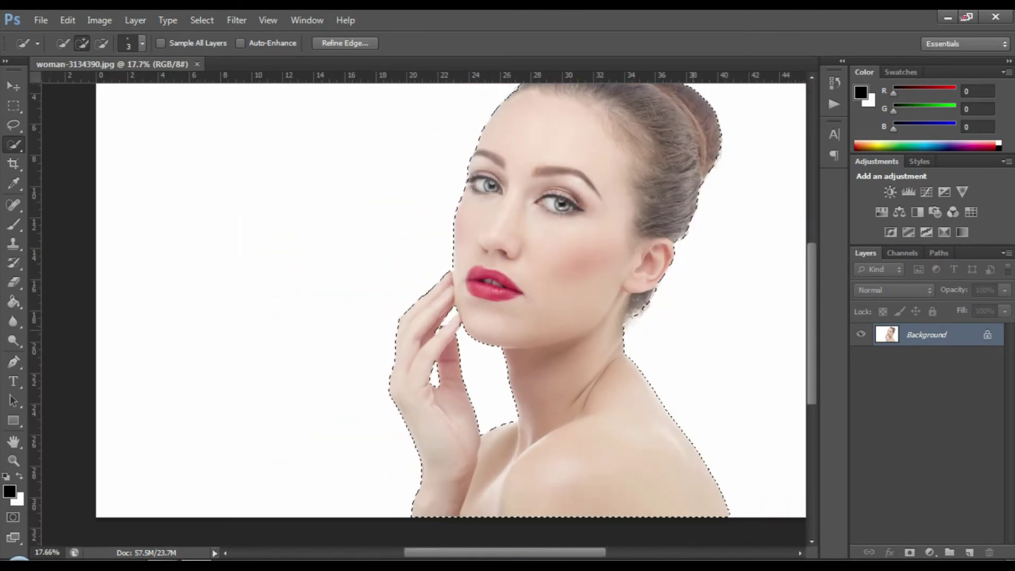
scroll(642, 304, up, 1)
scroll(642, 304, up, 3)
scroll(642, 304, up, 1)
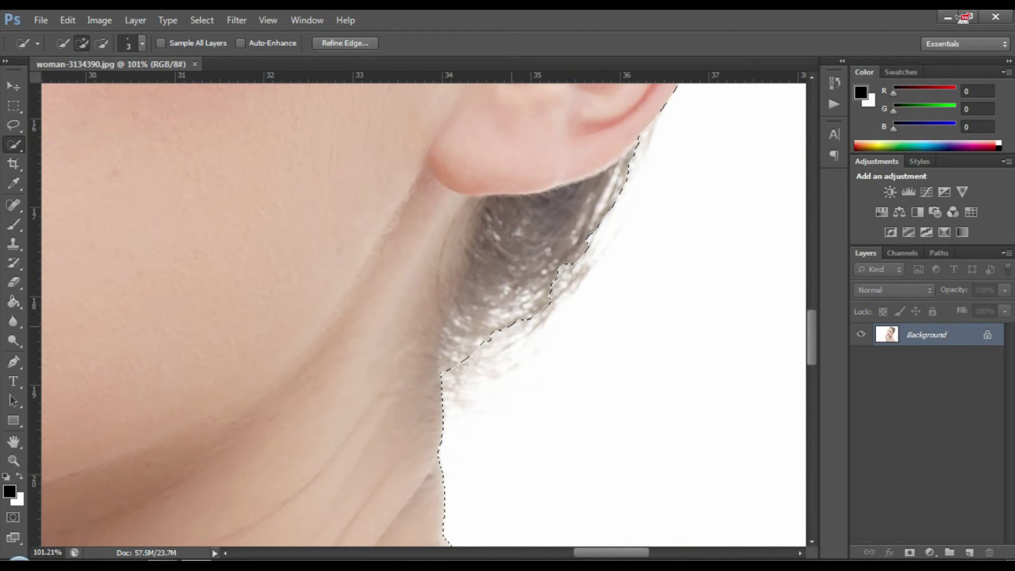
scroll(475, 317, down, 2)
scroll(476, 317, down, 2)
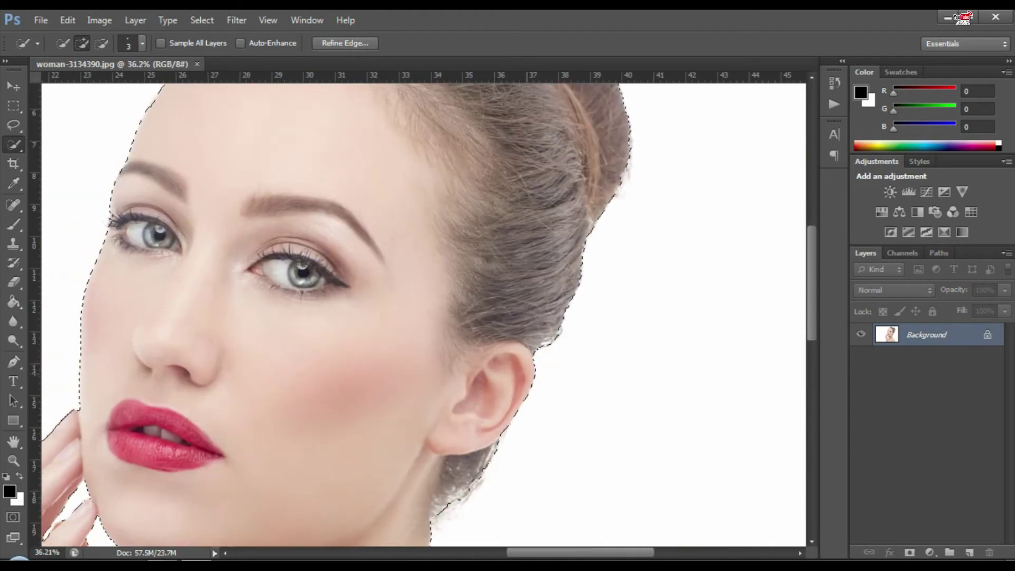
mouse_move(402, 312)
mouse_down()
mouse_move(404, 353)
mouse_move(461, 428)
mouse_move(528, 428)
mouse_move(552, 368)
mouse_up()
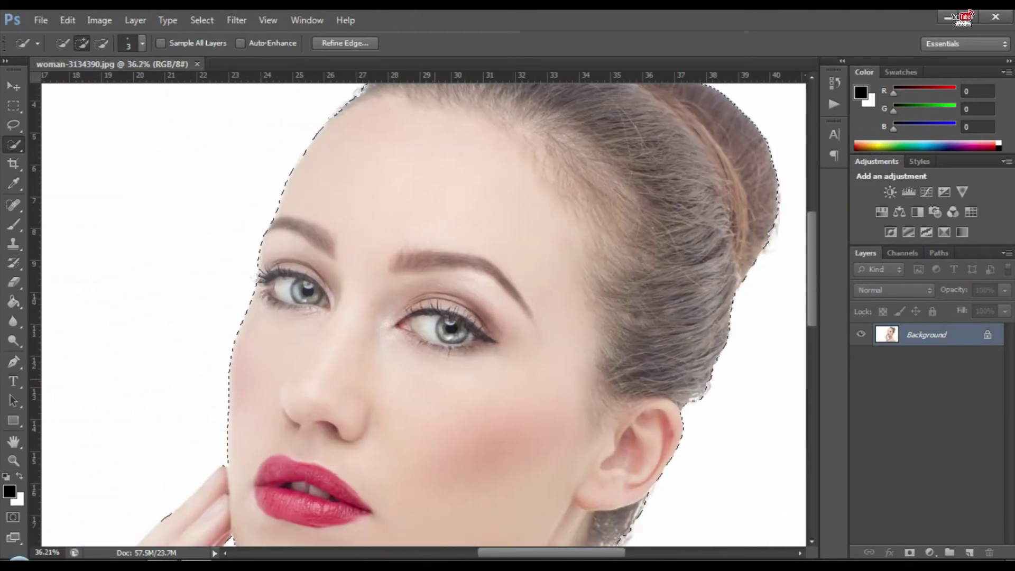
scroll(528, 227, down, 2)
scroll(529, 227, down, 3)
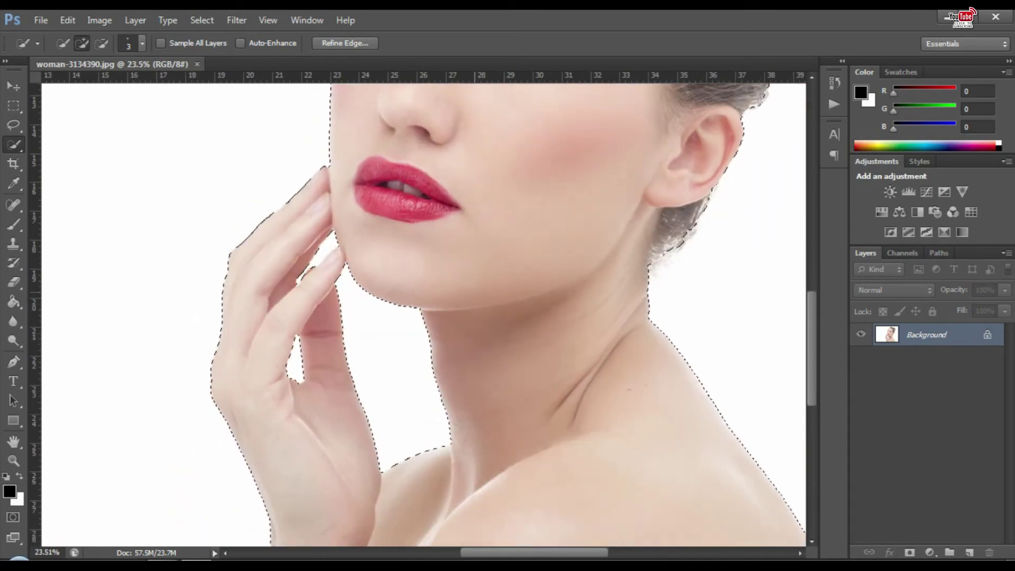
scroll(502, 317, down, 2)
scroll(502, 317, down, 2)
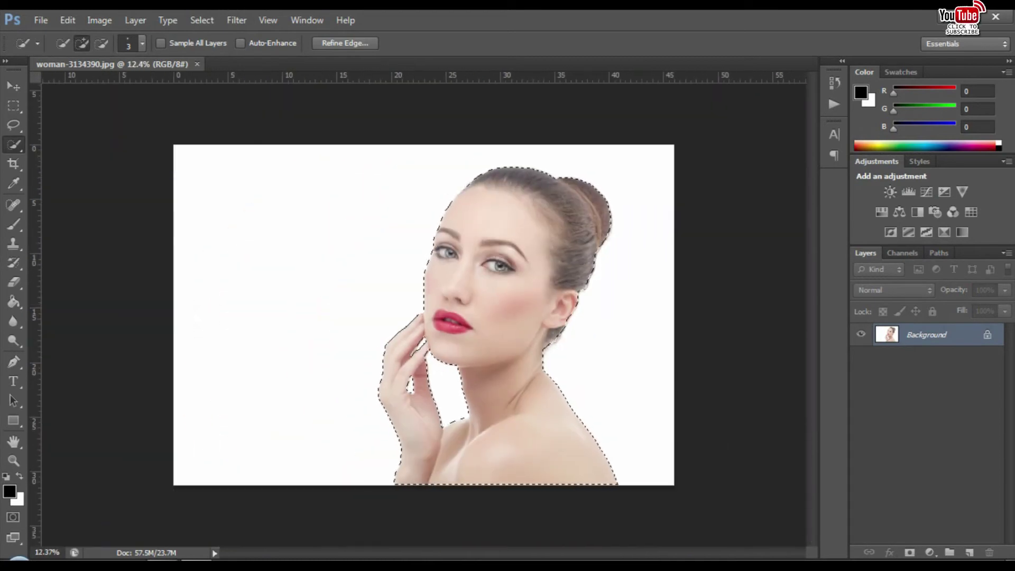
Apply Select > Refine Edge with output set to New Layer
click(202, 20)
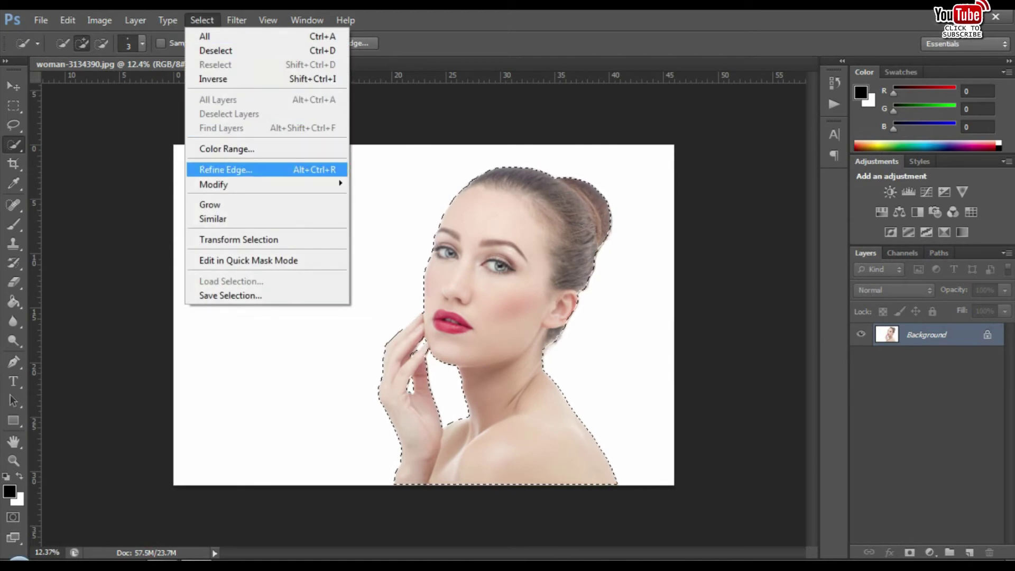
click(226, 169)
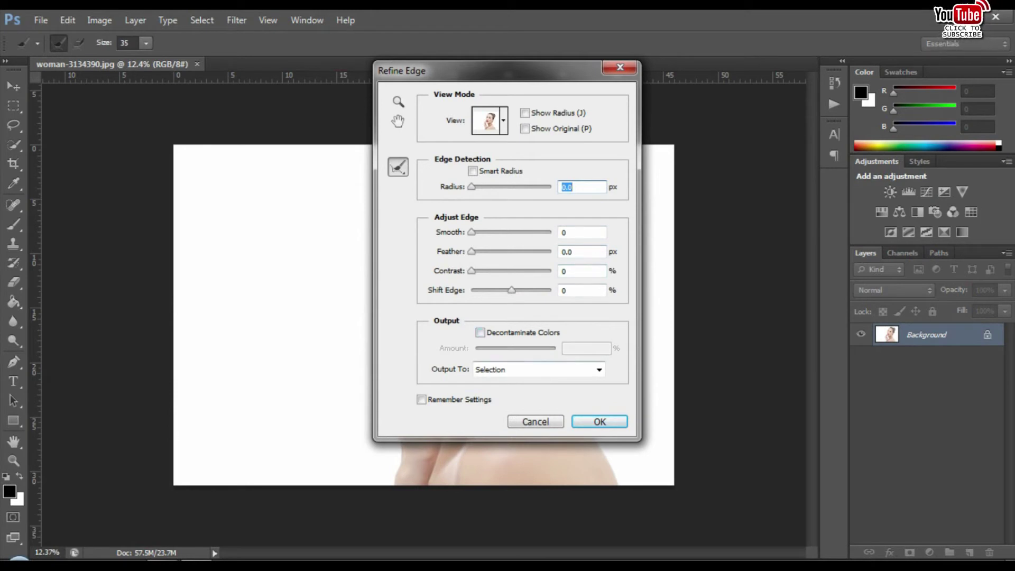
click(539, 369)
click(497, 408)
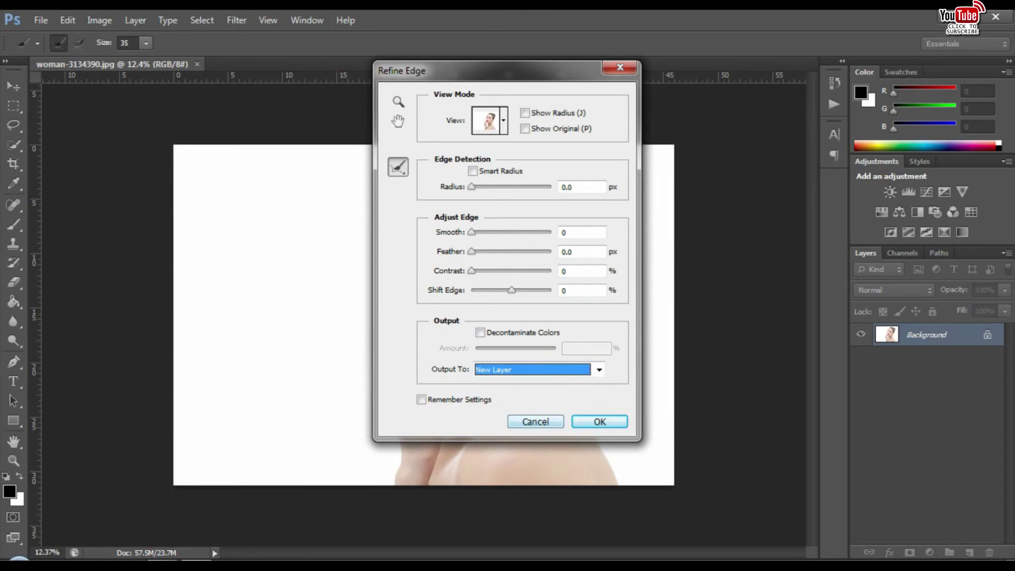
key(Return)
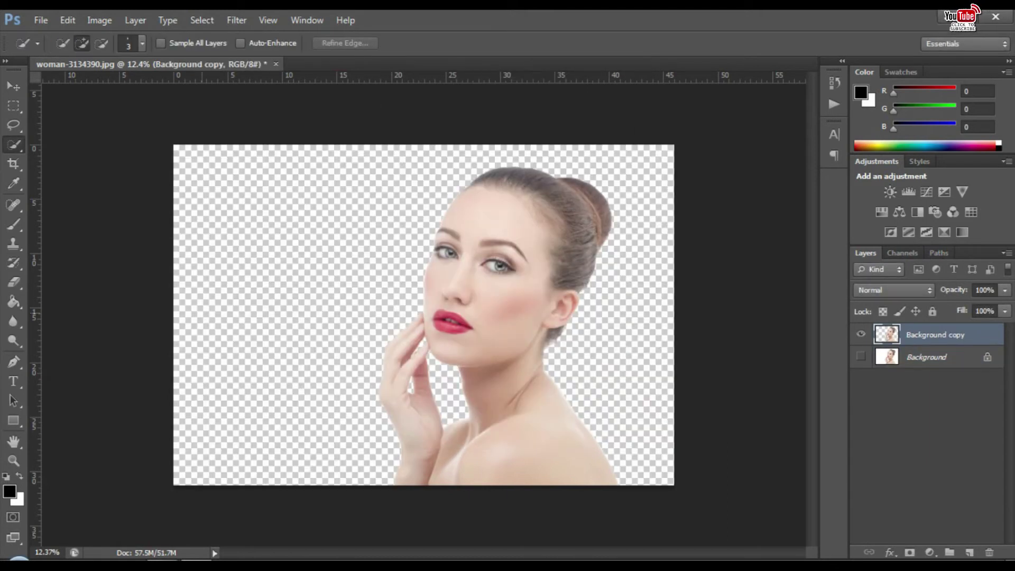
Crop the canvas tighter around the woman by adjusting all four crop edges
key(c)
drag(175, 315, 257, 315)
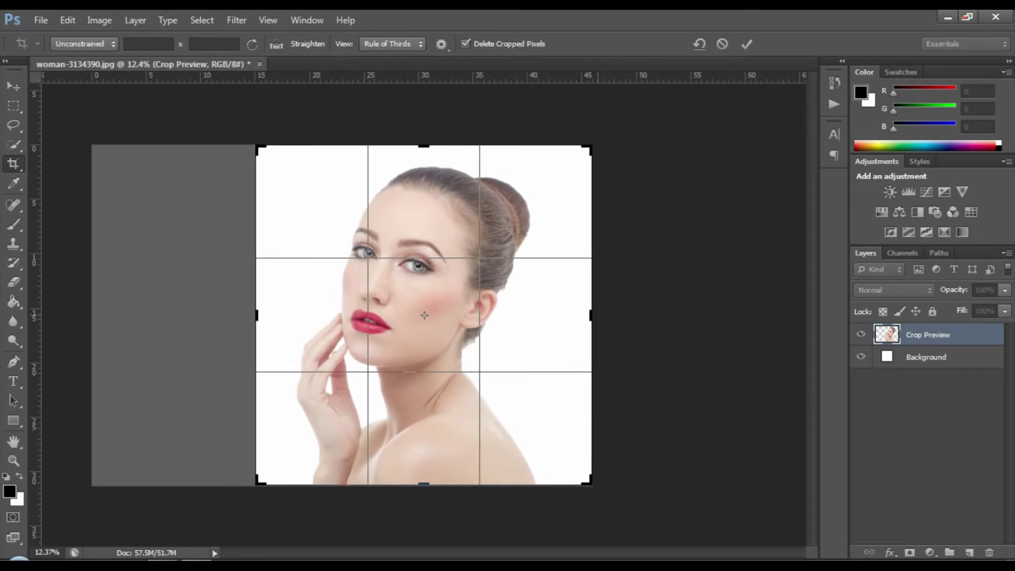
drag(590, 315, 579, 315)
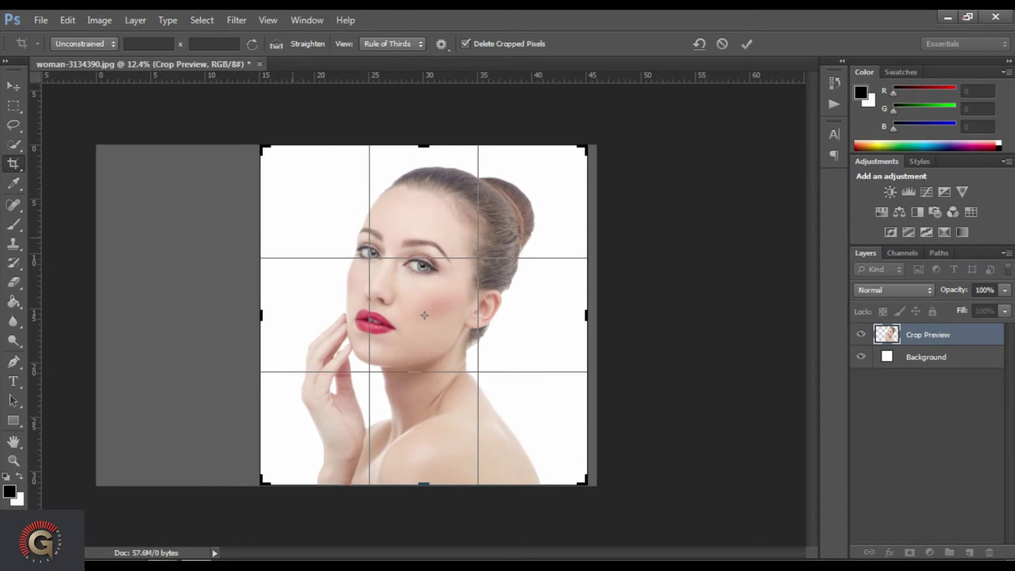
drag(424, 146, 423, 138)
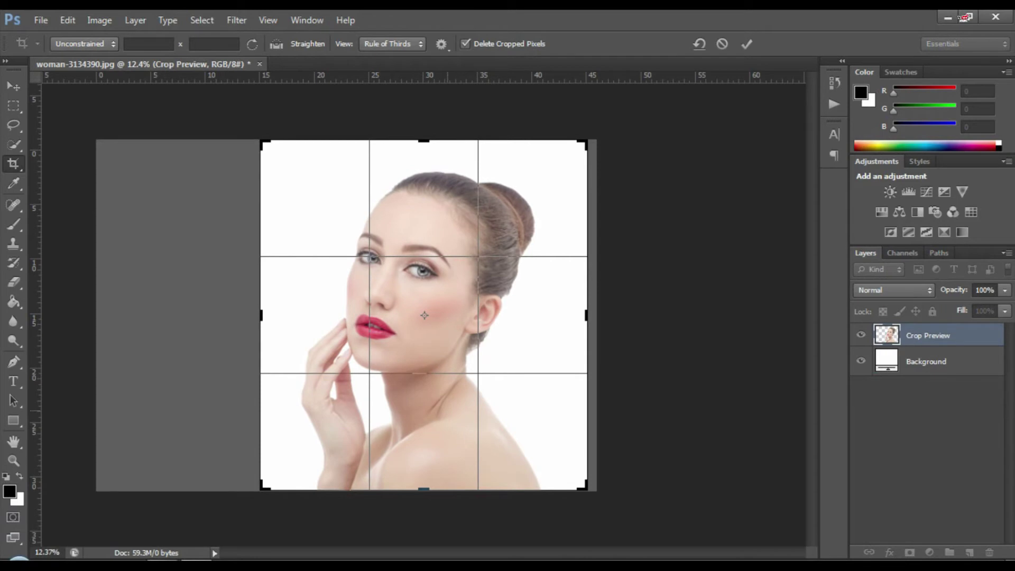
drag(424, 488, 424, 474)
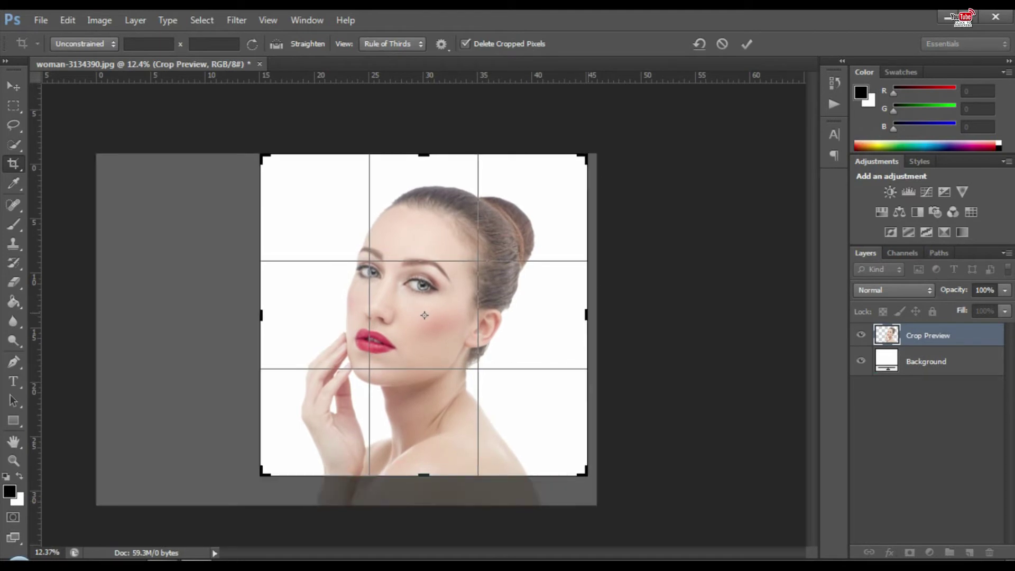
drag(586, 315, 577, 315)
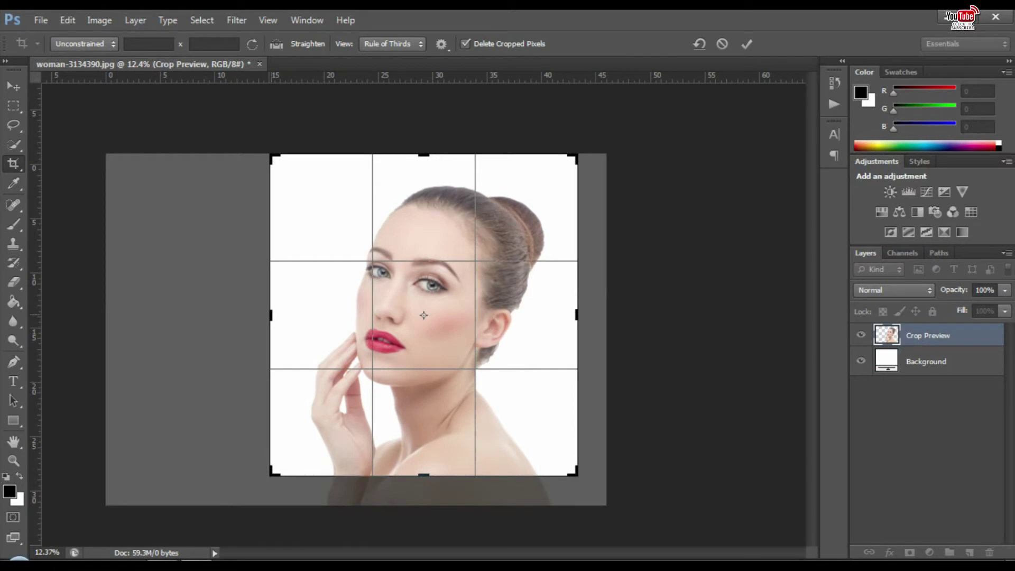
drag(271, 315, 277, 315)
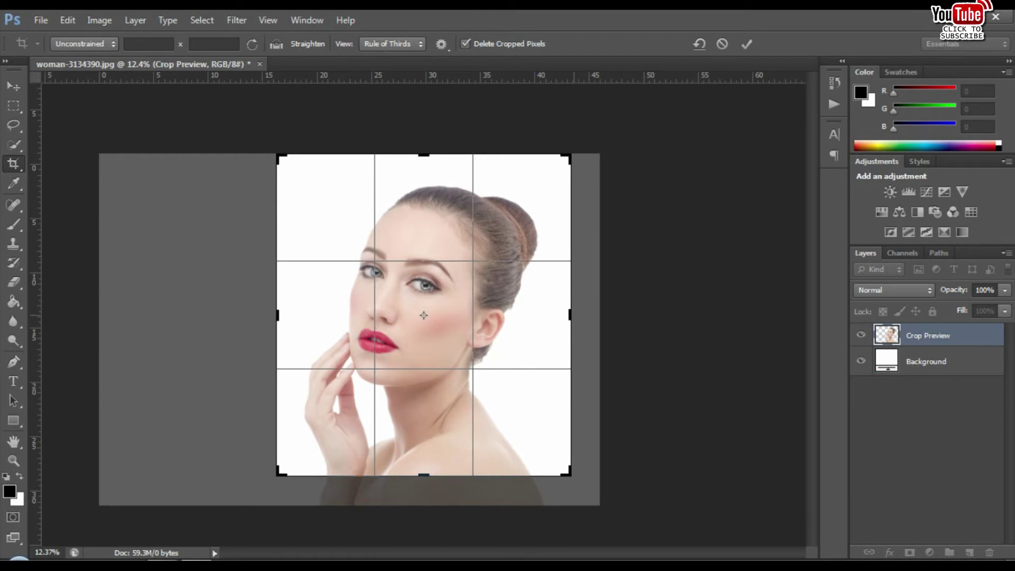
drag(570, 315, 577, 315)
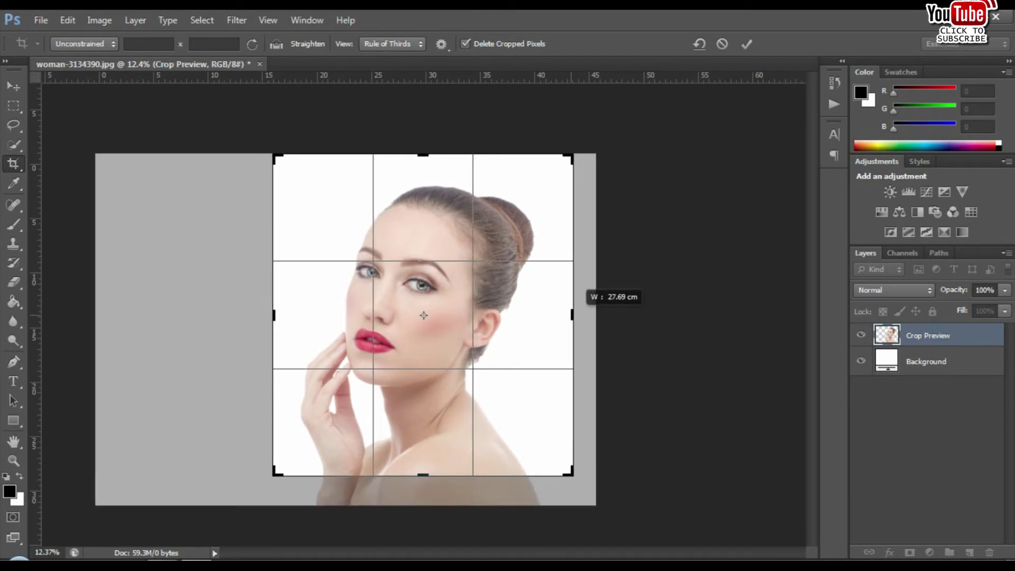
key(v)
key(Return)
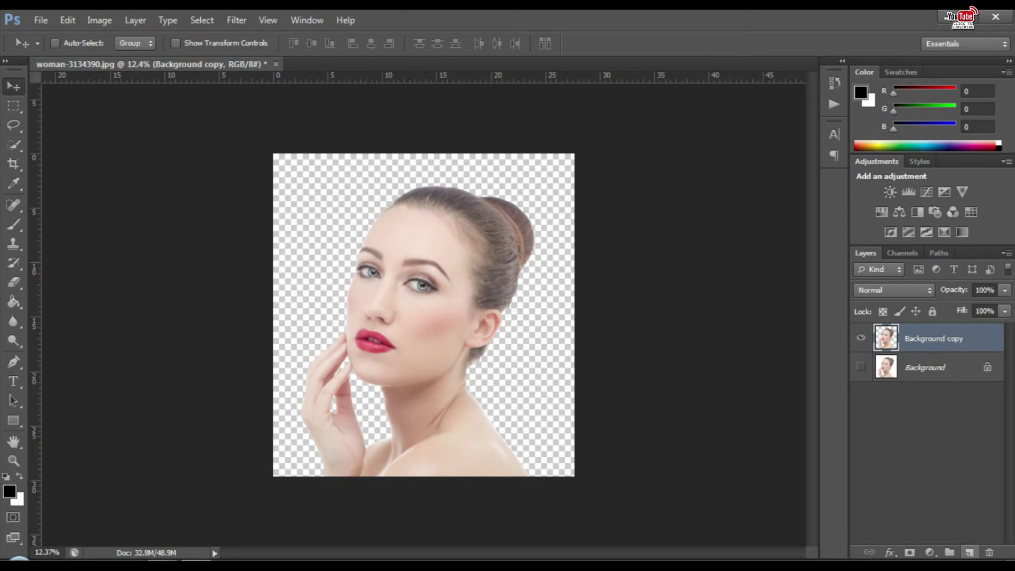
Add a new Layer 1 below Background copy and fill it with black
click(969, 552)
drag(933, 367, 932, 338)
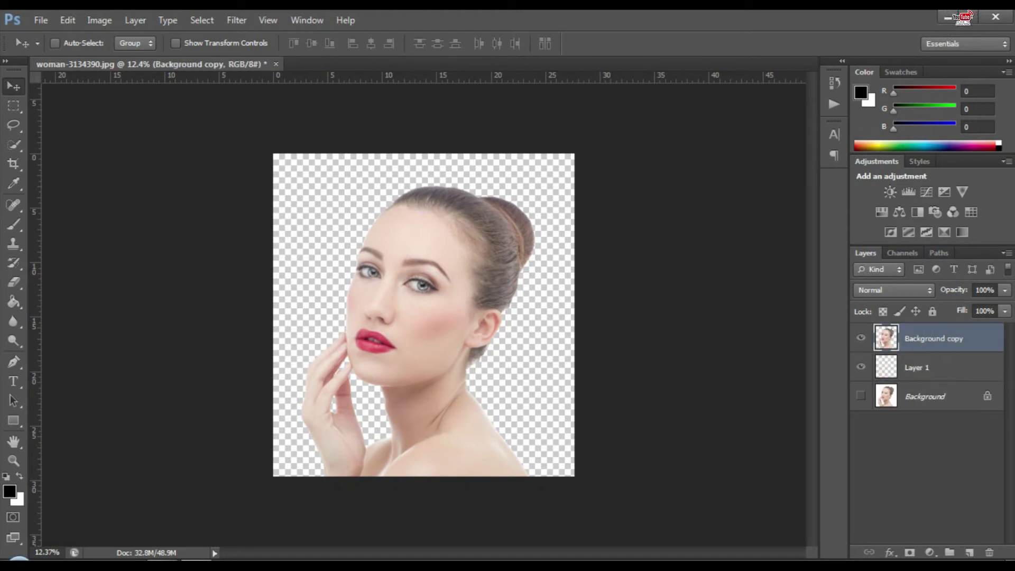
click(933, 367)
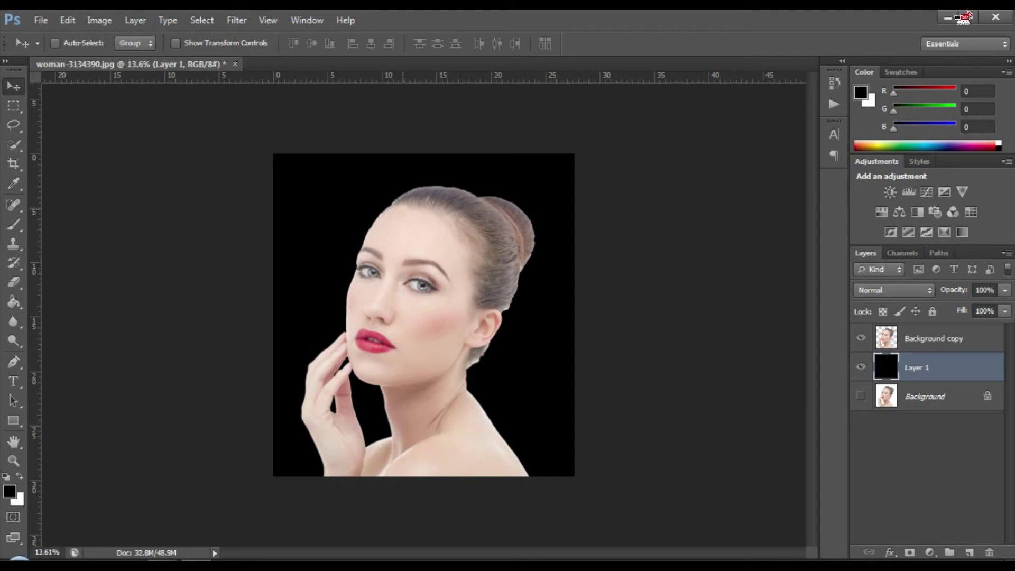
scroll(424, 315, up, 1)
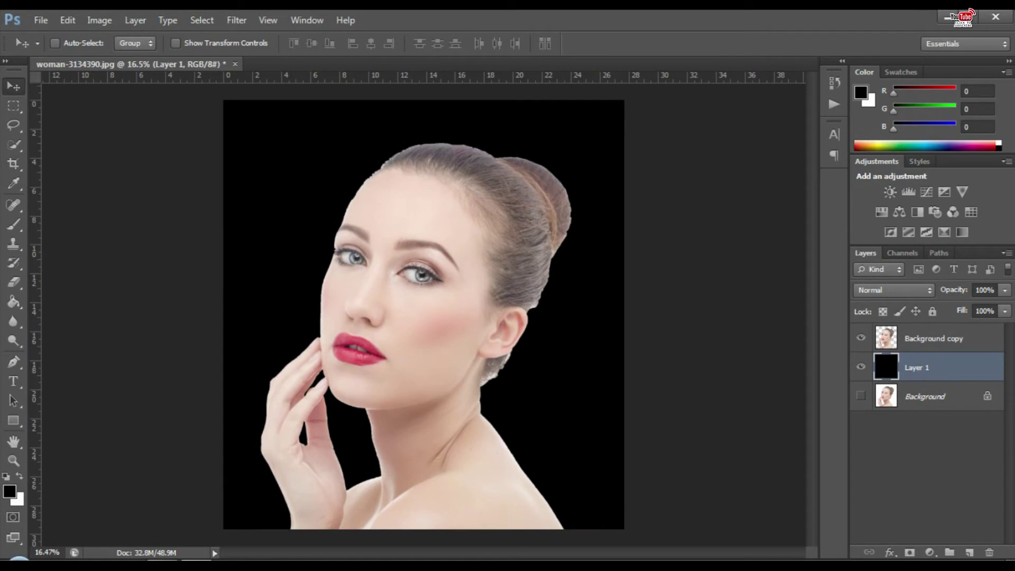
Duplicate the Background copy layer into a new document named Displacment
click(886, 338)
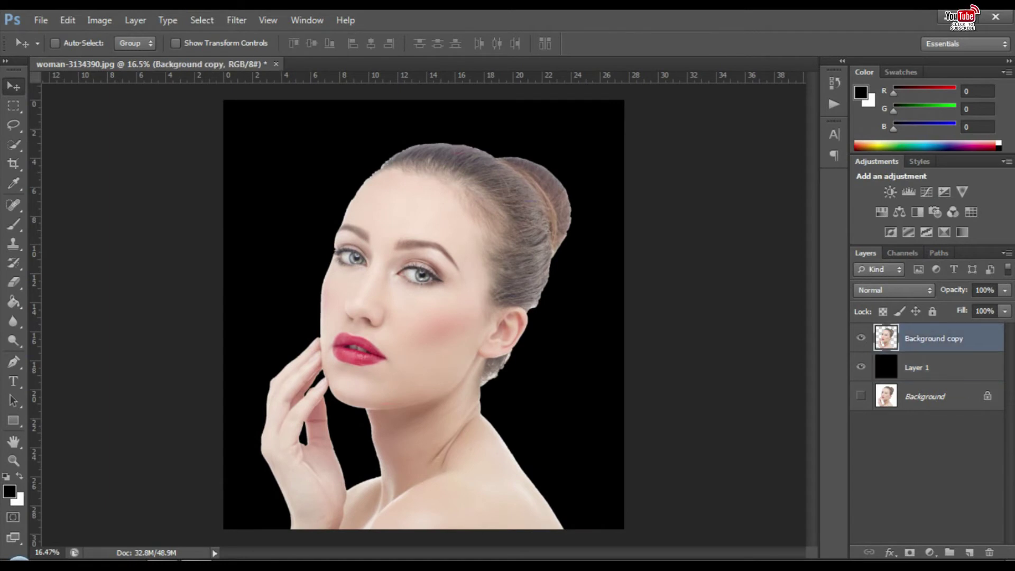
click(1006, 253)
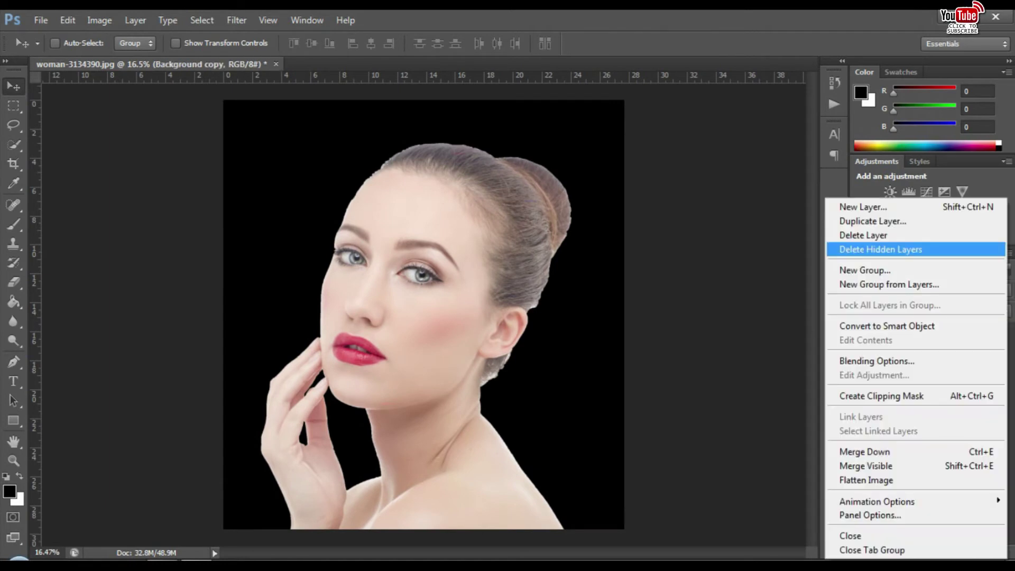
click(872, 221)
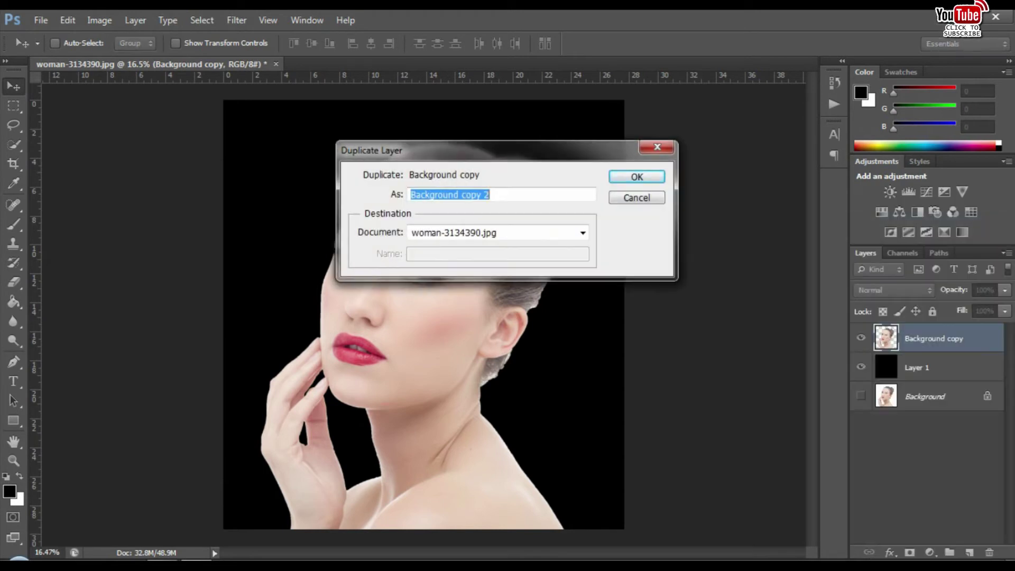
click(582, 233)
click(419, 259)
text(Displacment)
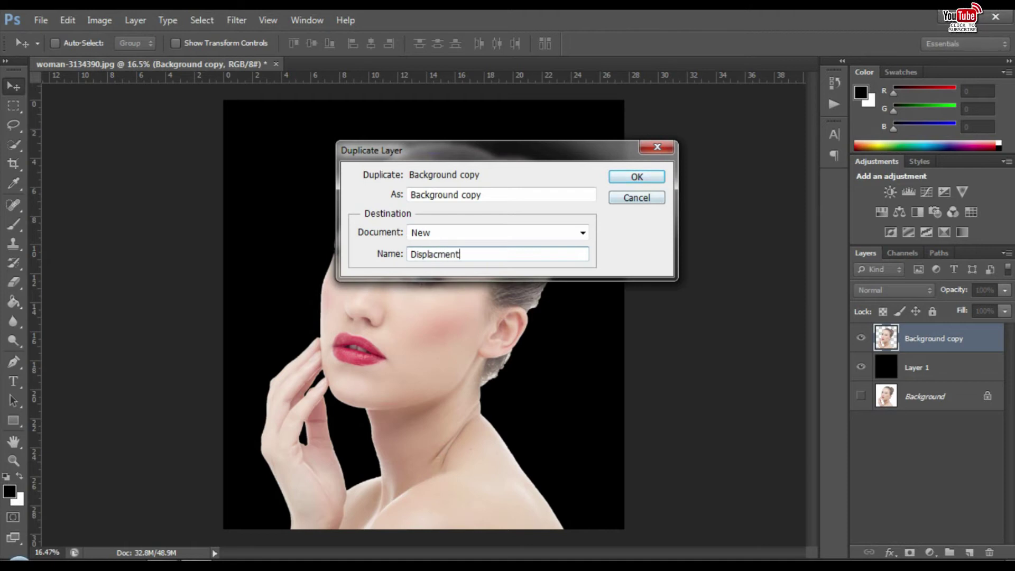
key(Return)
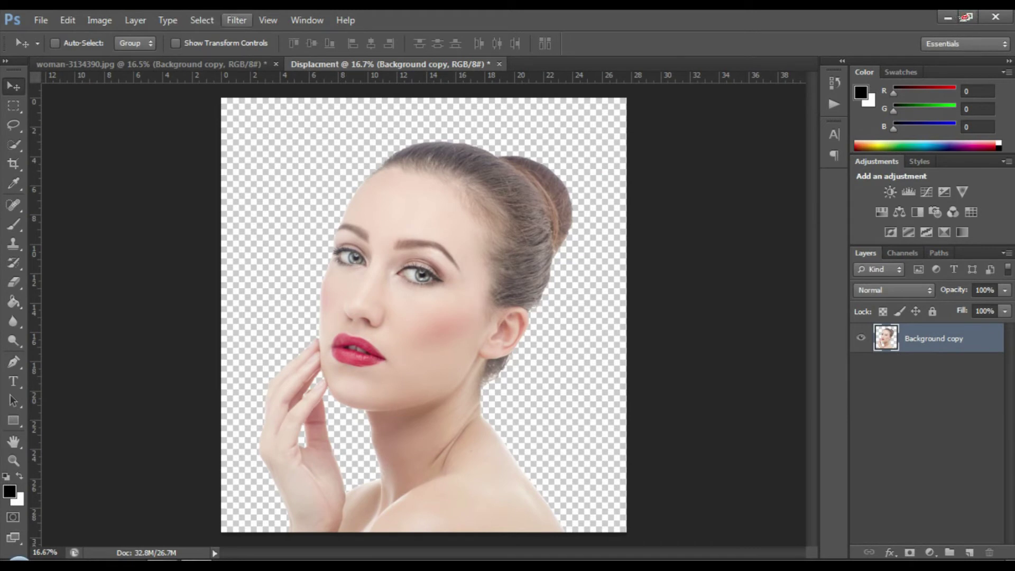
Apply a Gaussian Blur with a radius of about 3.5 pixels
click(236, 20)
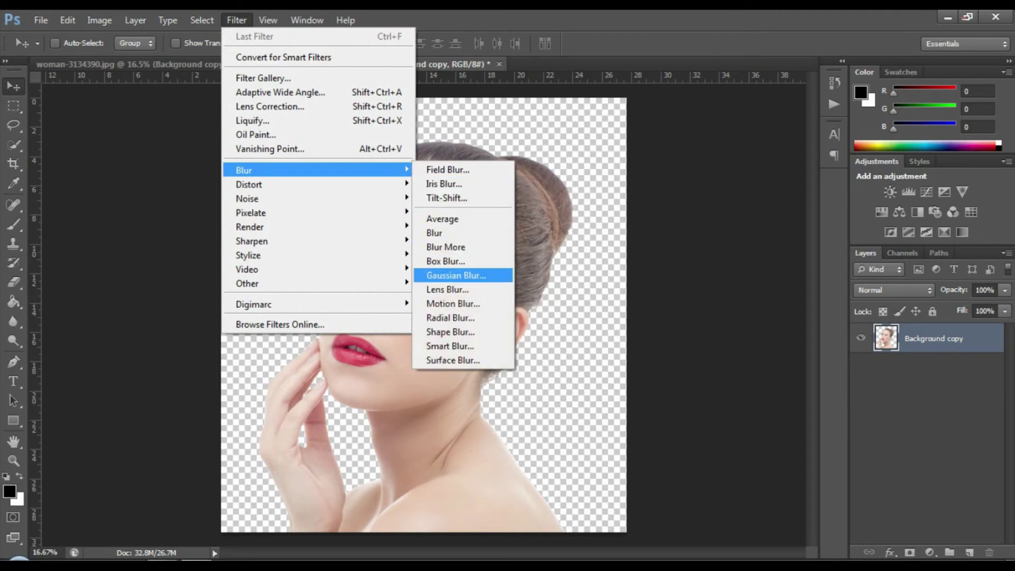
click(449, 262)
click(650, 309)
drag(666, 175, 683, 270)
drag(633, 351, 631, 351)
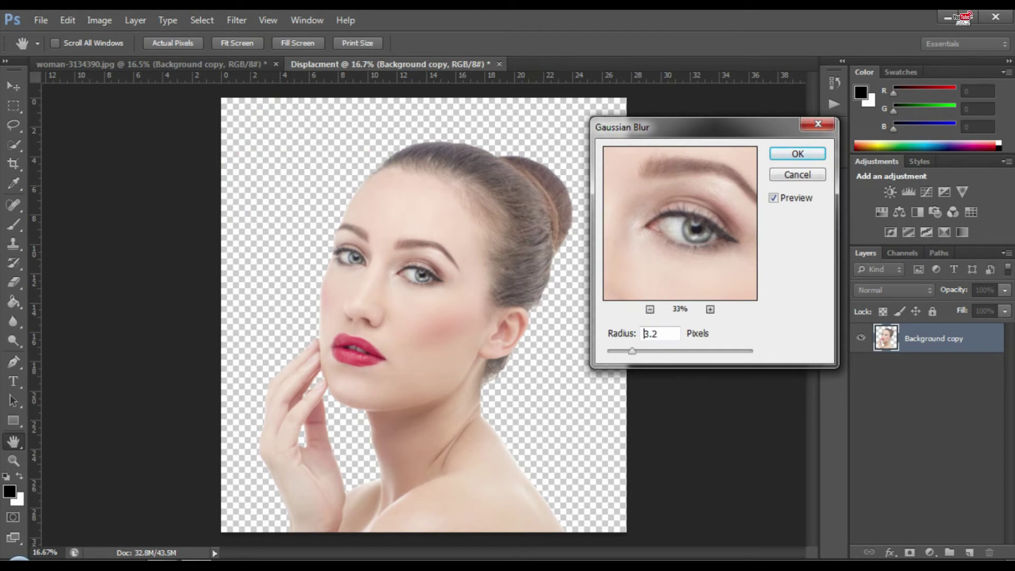
double_click(644, 333)
text(3.5)
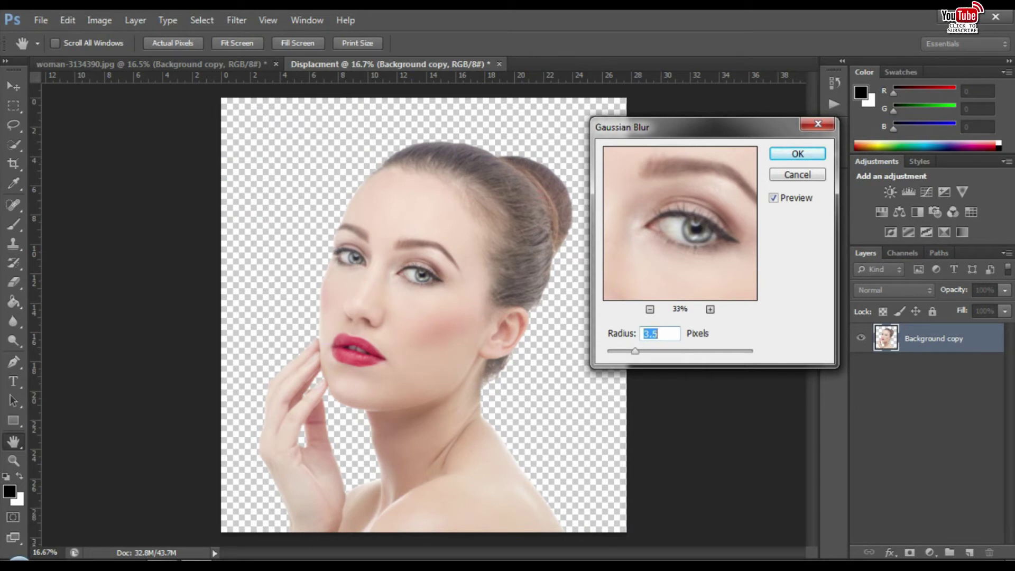
click(797, 153)
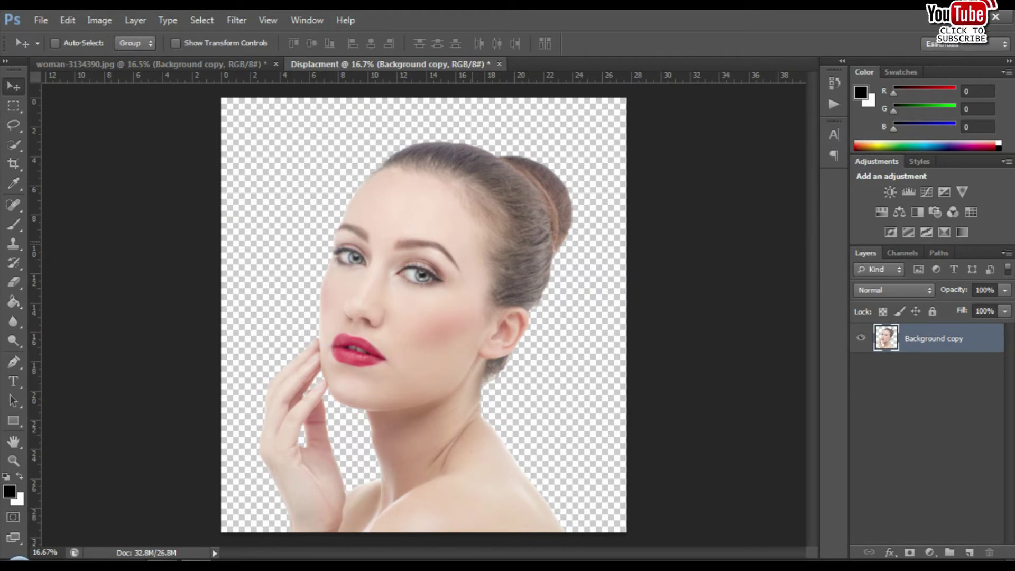
Save the document as Displacment.psd in Typographical Face > Displasment - Mathod -3
key(ctrl+s)
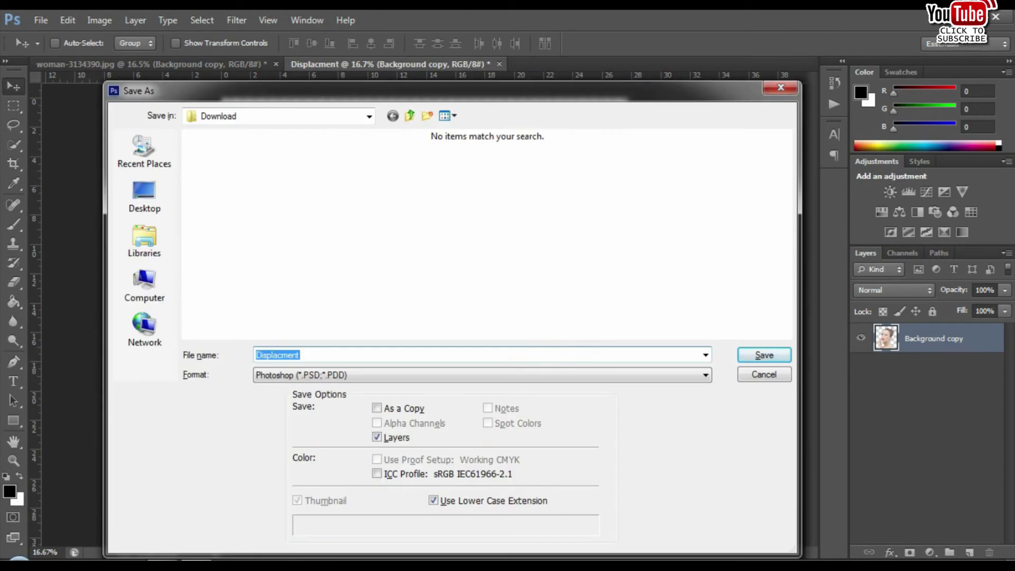
click(409, 116)
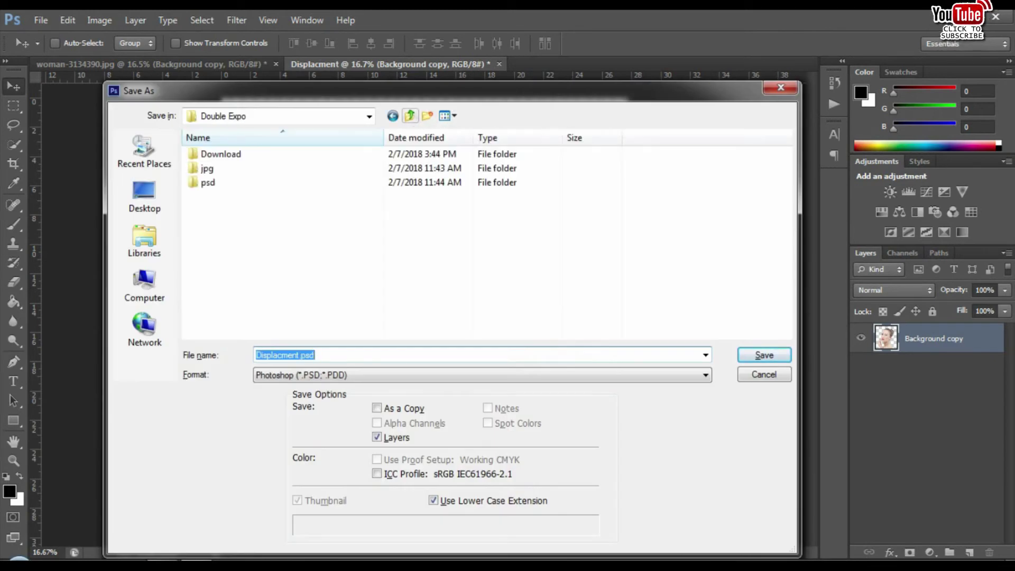
click(410, 115)
click(264, 267)
double_click(237, 267)
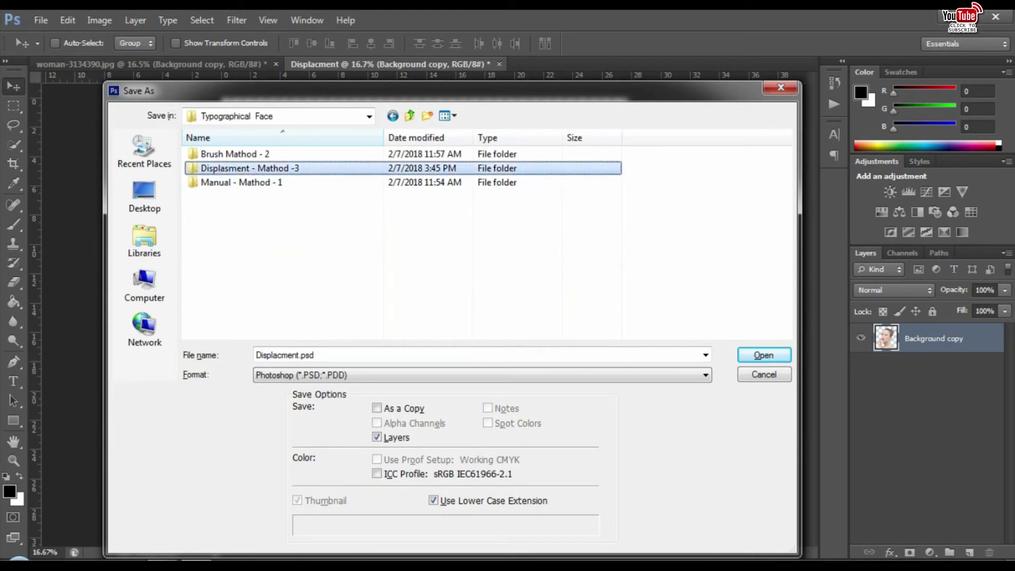
double_click(238, 169)
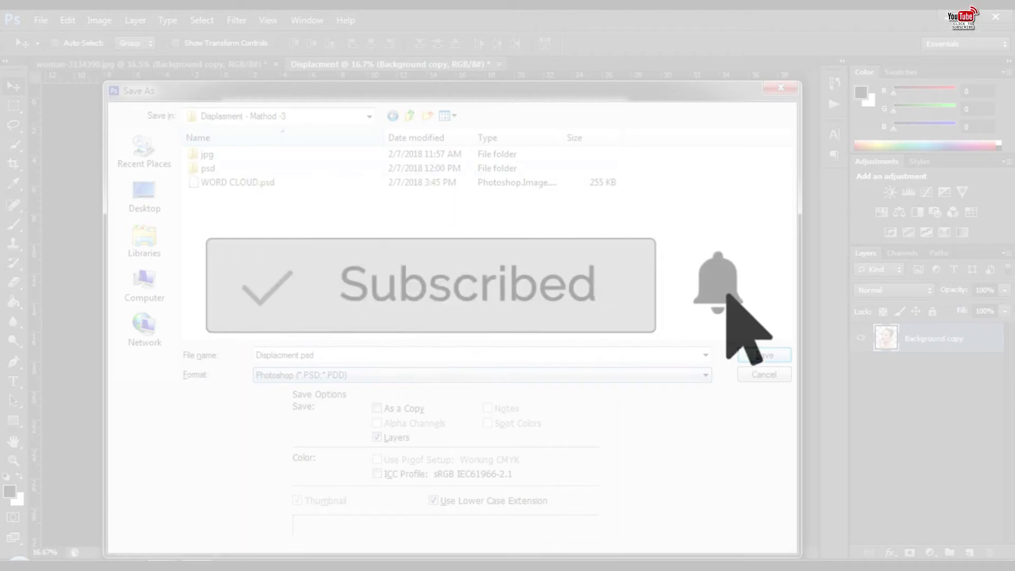
key(Return)
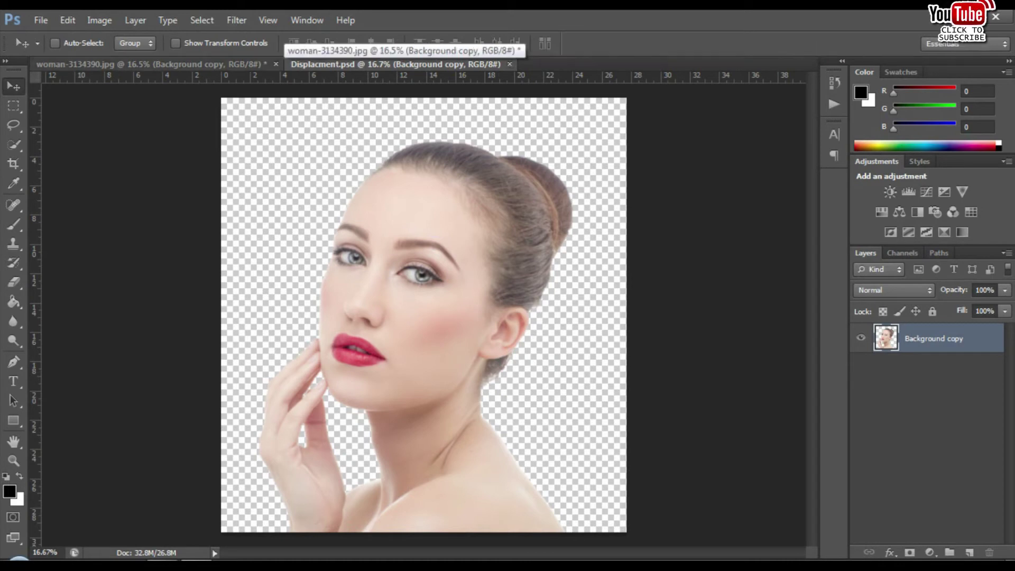
Close Displacment, open WORD CLOUD.psd and drag the word cloud into the portrait document
key(ctrl+w)
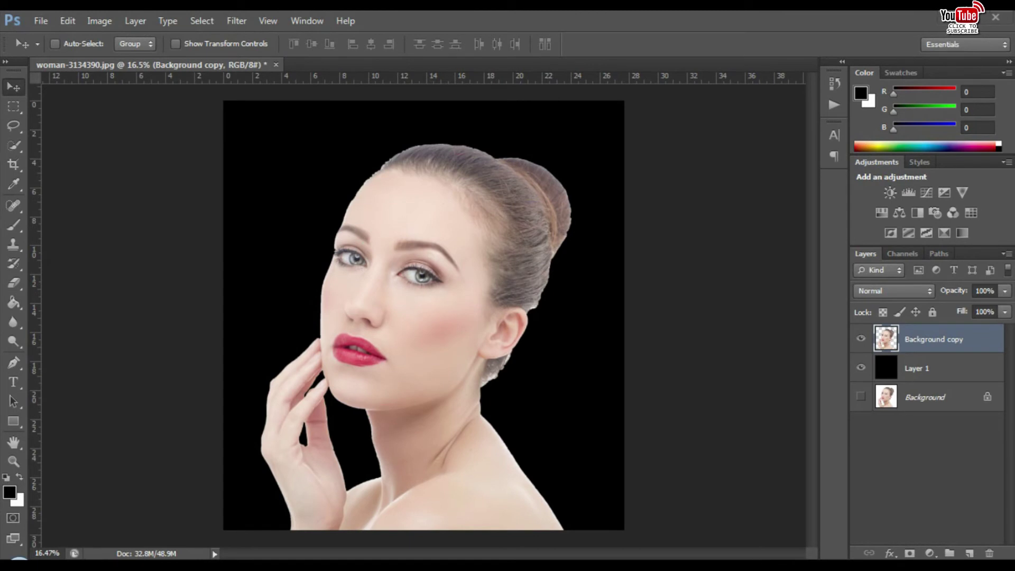
click(41, 21)
click(47, 53)
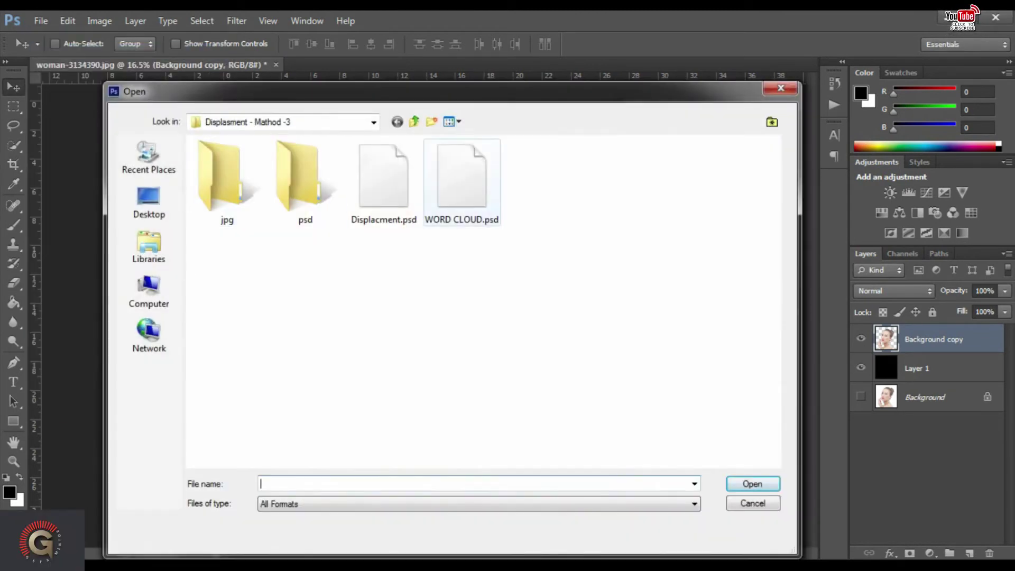
click(461, 185)
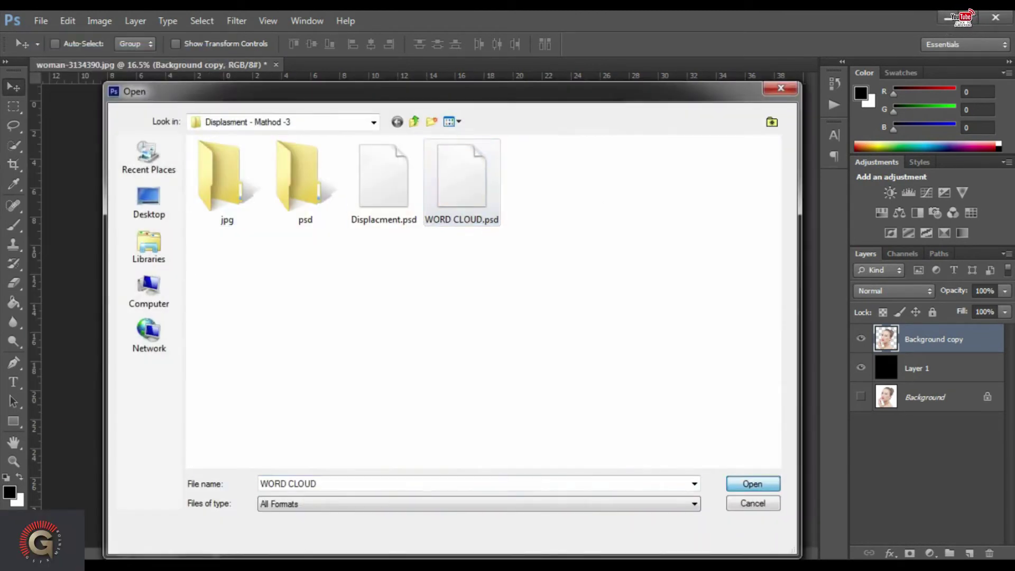
key(Return)
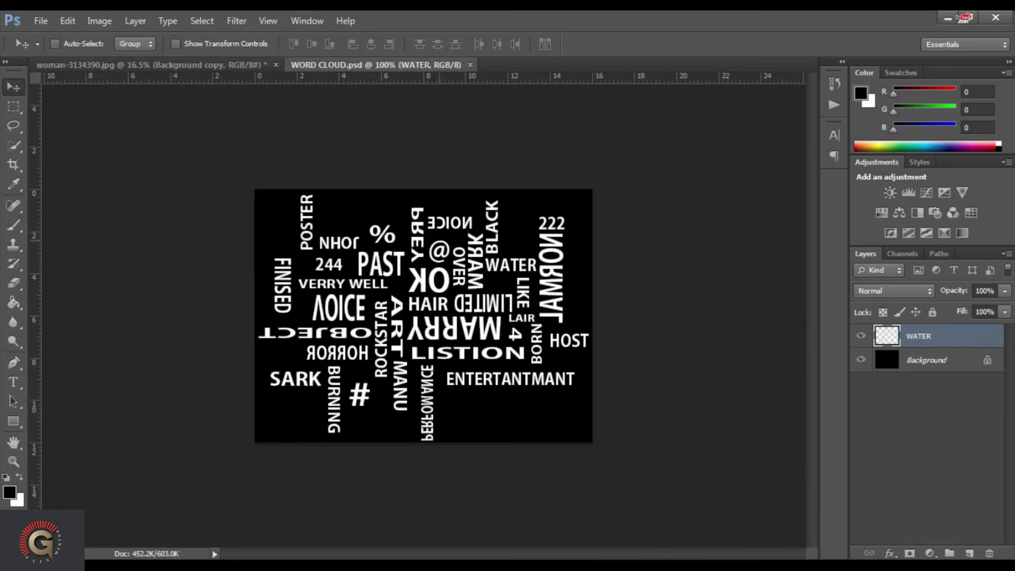
mouse_move(462, 224)
mouse_down()
mouse_move(459, 263)
mouse_move(148, 65)
mouse_up()
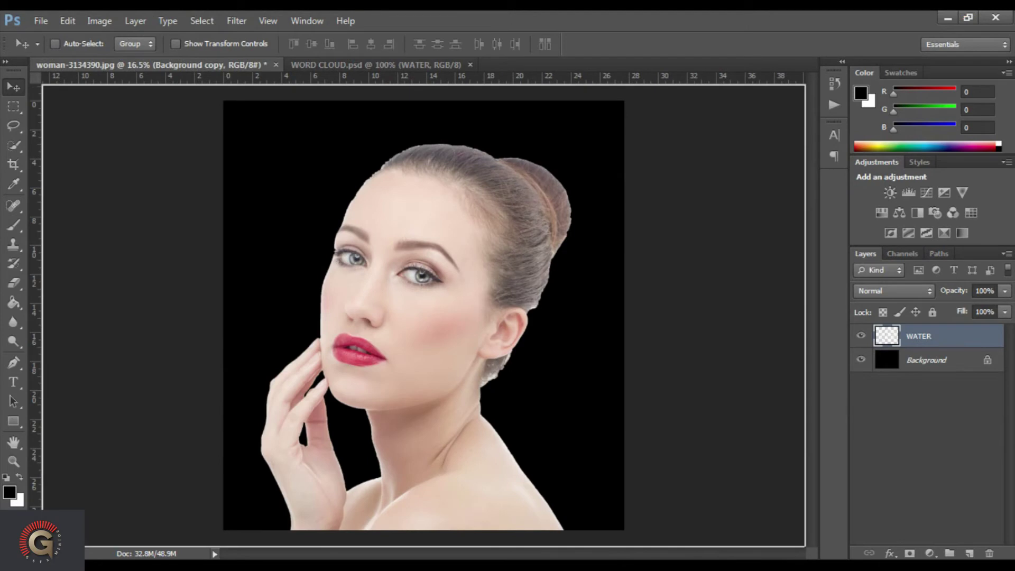
drag(407, 253, 410, 256)
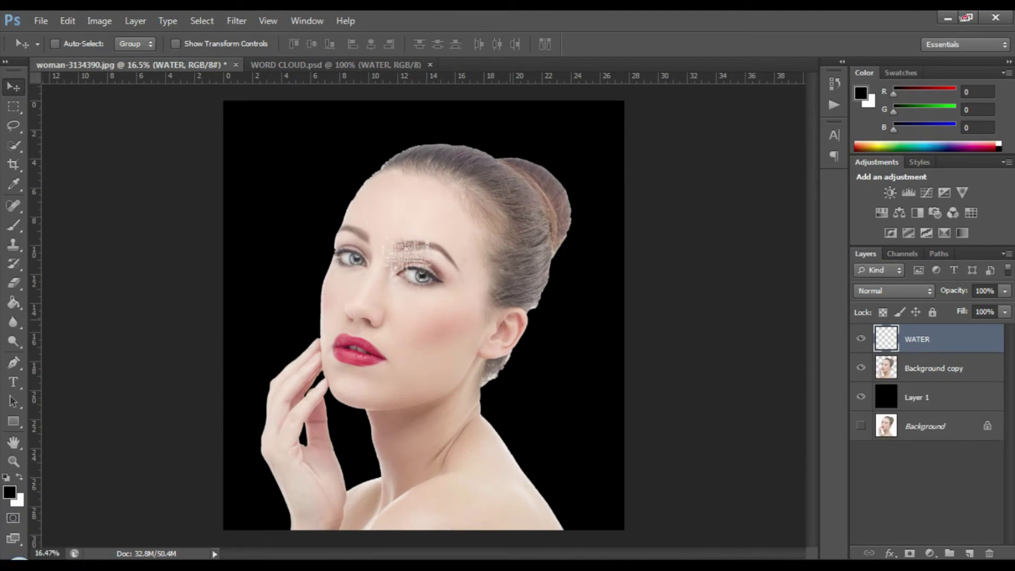
Rename the WATER layer to wordcloud and duplicate it as wordcloud copy
double_click(917, 339)
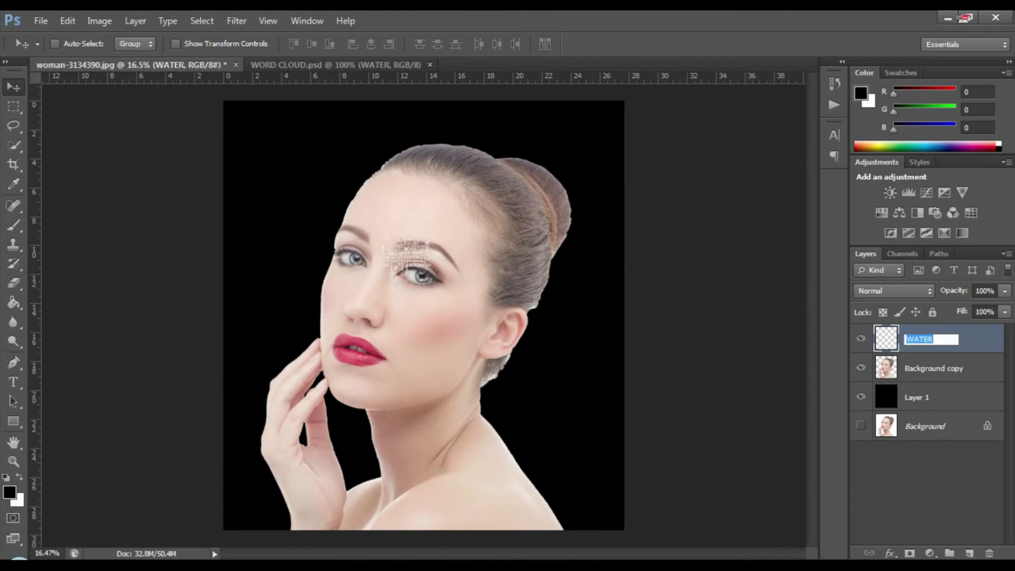
text(wordcloud)
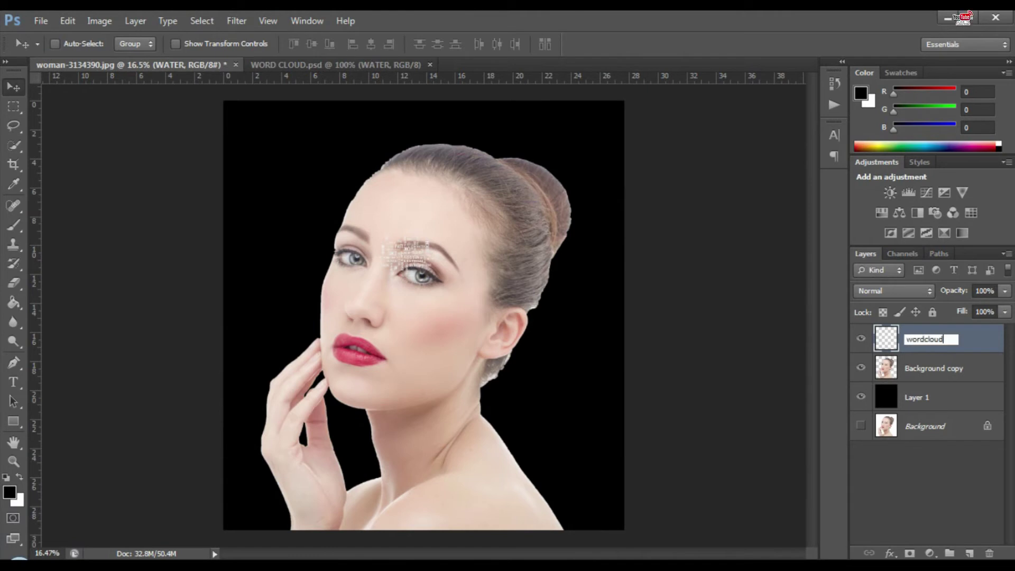
key(Return)
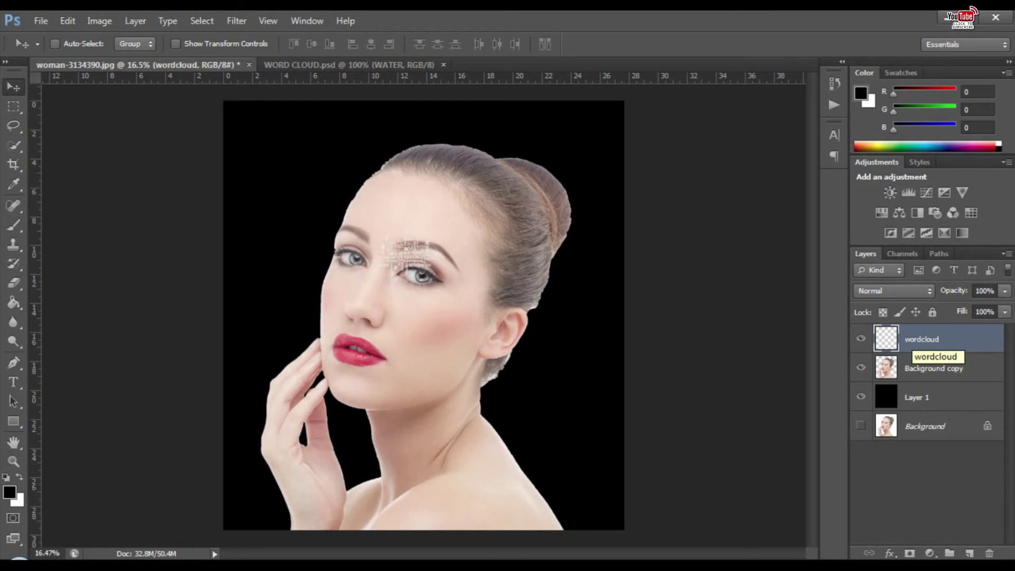
key(ctrl+j)
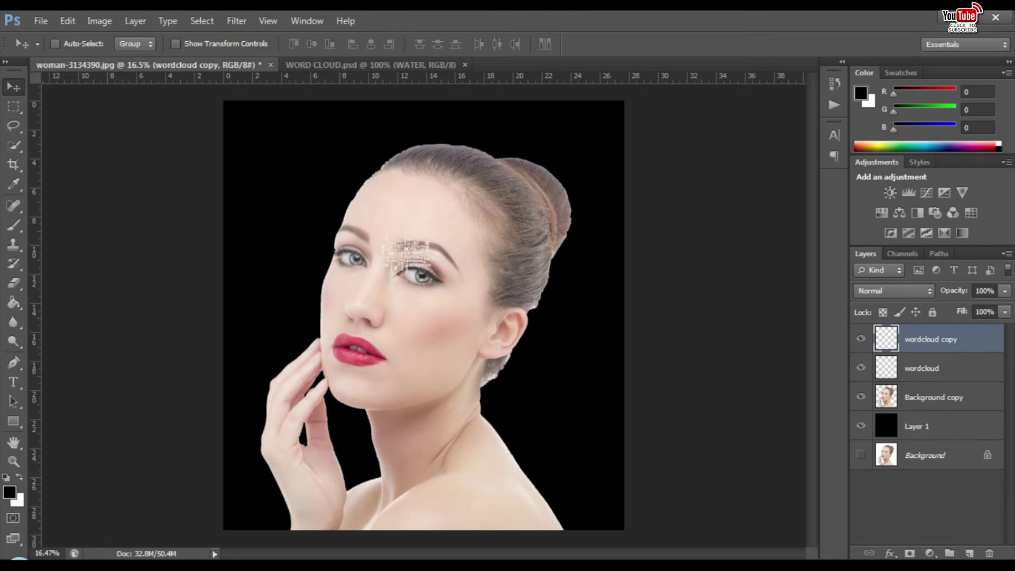
Give the wordcloud copy layer a Drop Shadow style at default settings
double_click(978, 339)
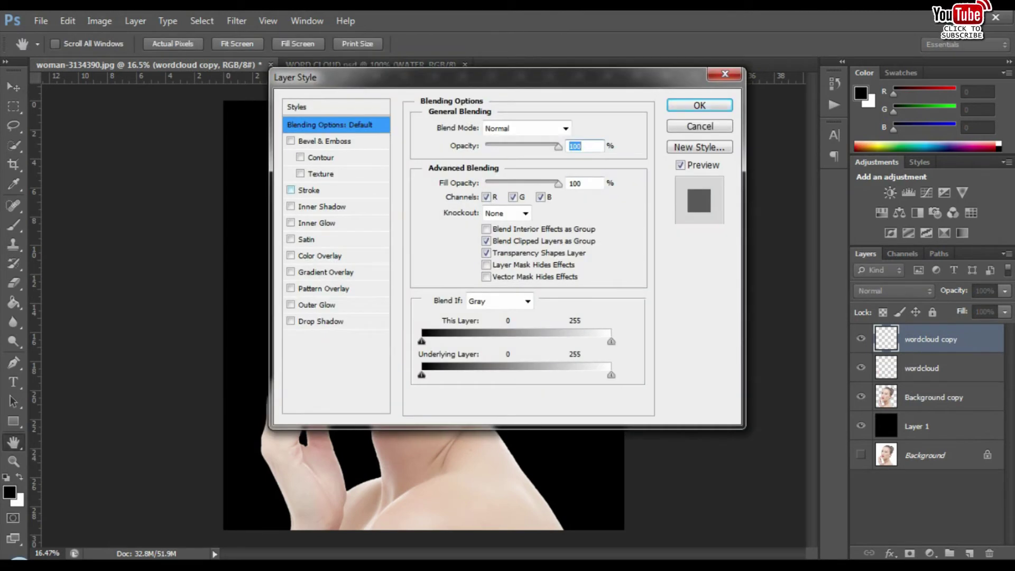
click(290, 321)
click(321, 321)
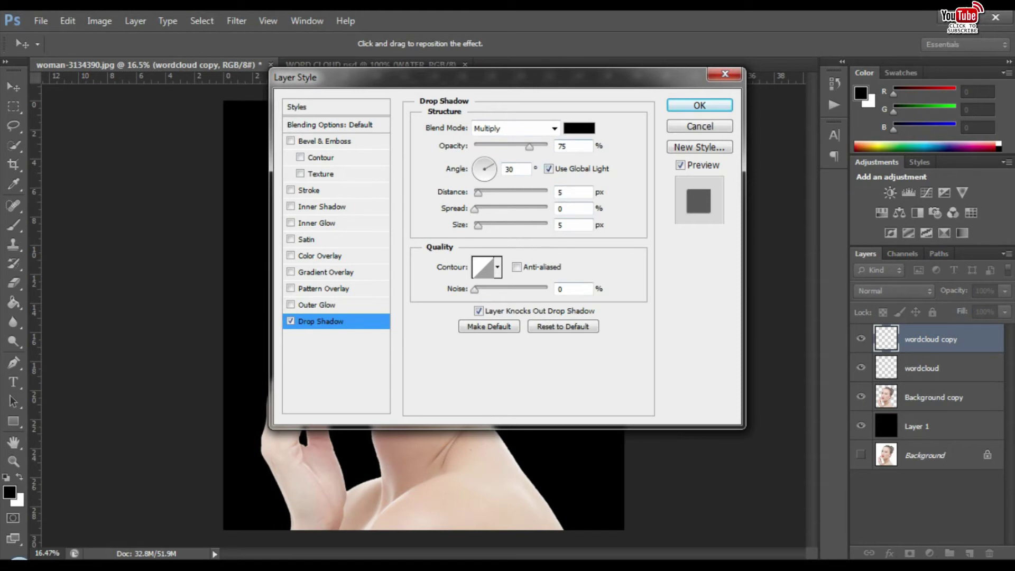
click(699, 105)
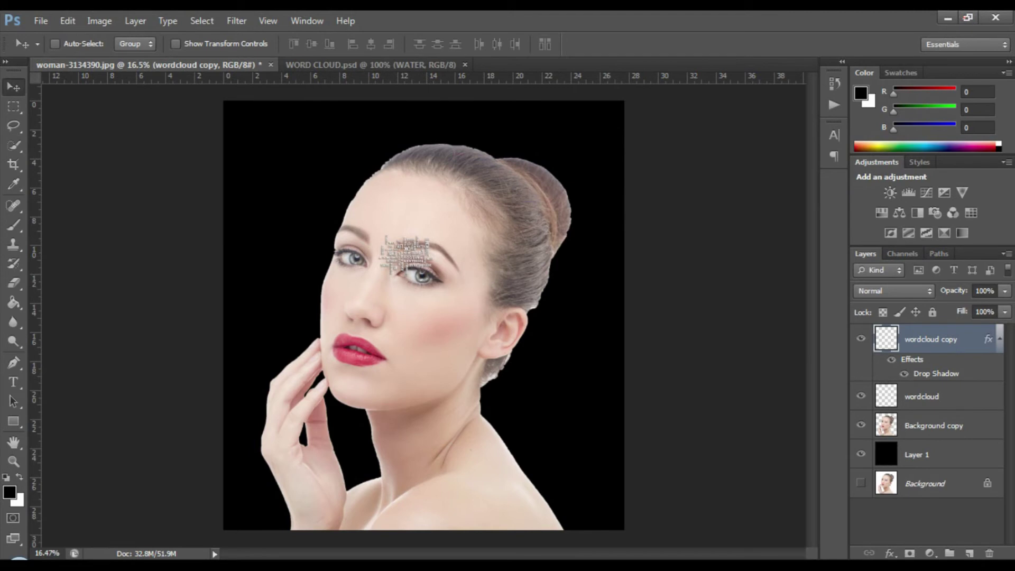
Collapse the wordcloud copy's effect rows and drag it larger across the forehead
click(999, 338)
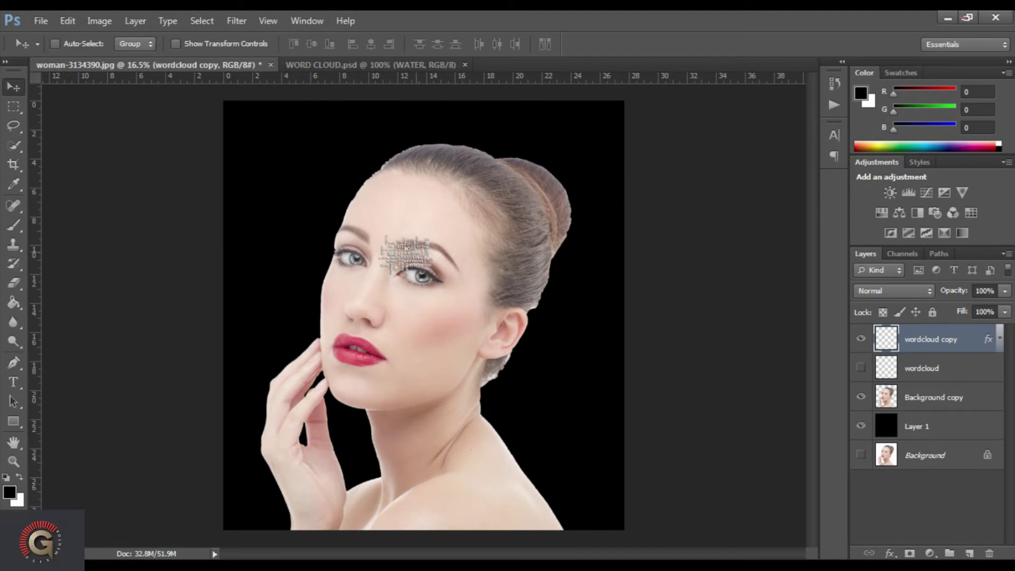
scroll(404, 251, up, 2)
scroll(404, 251, up, 2)
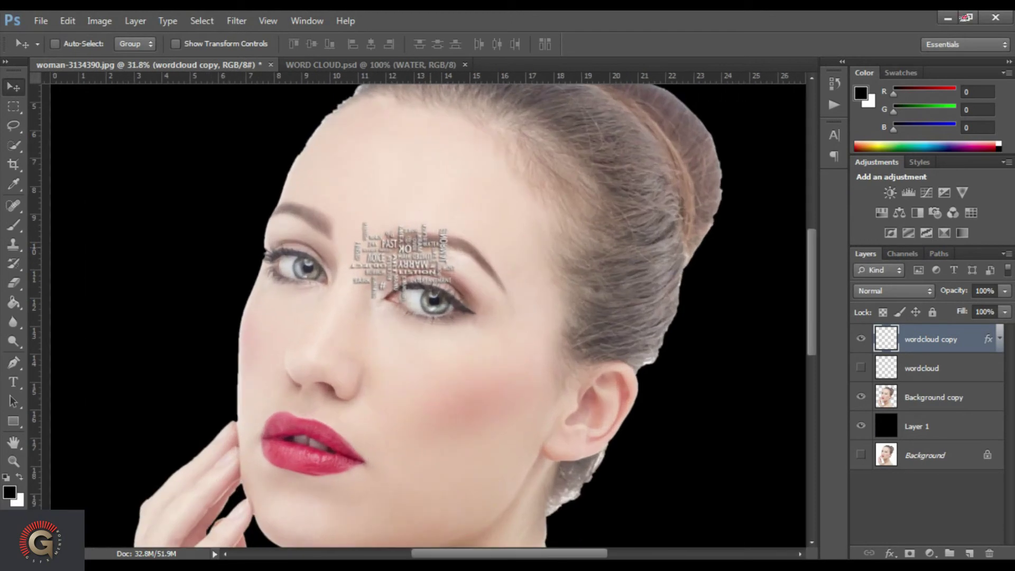
key(ctrl+t)
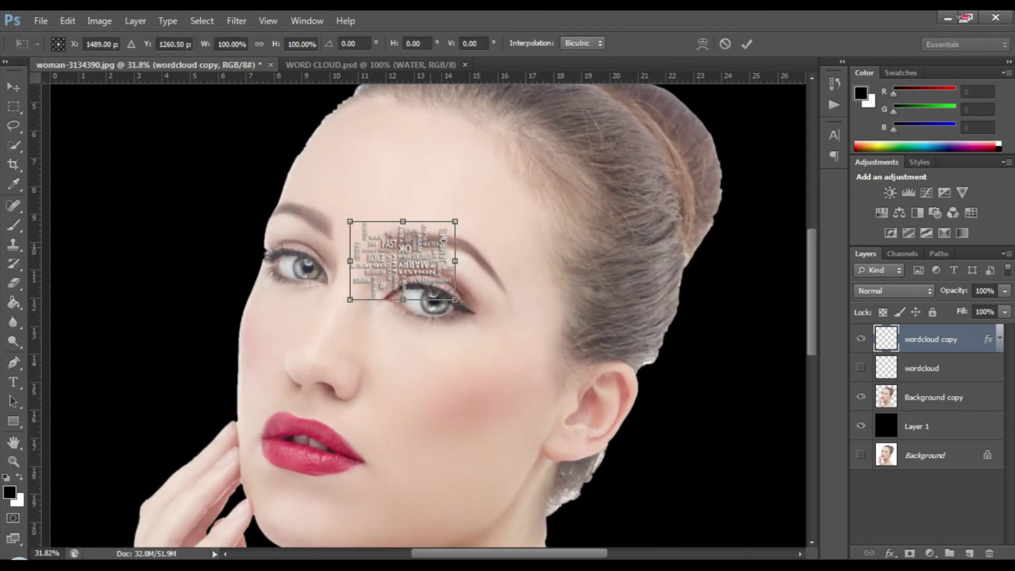
scroll(423, 254, down, 1)
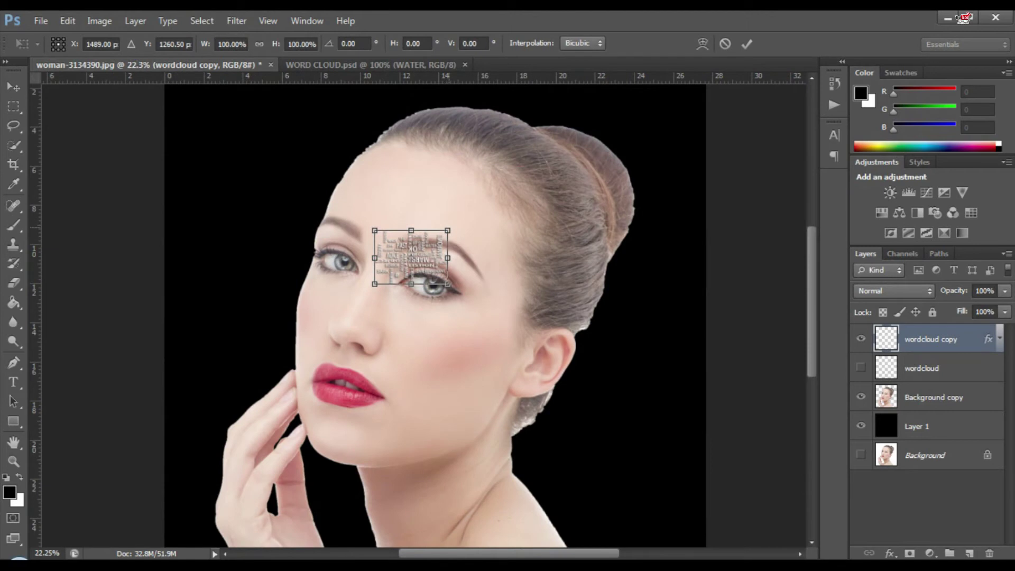
drag(448, 230, 597, 132)
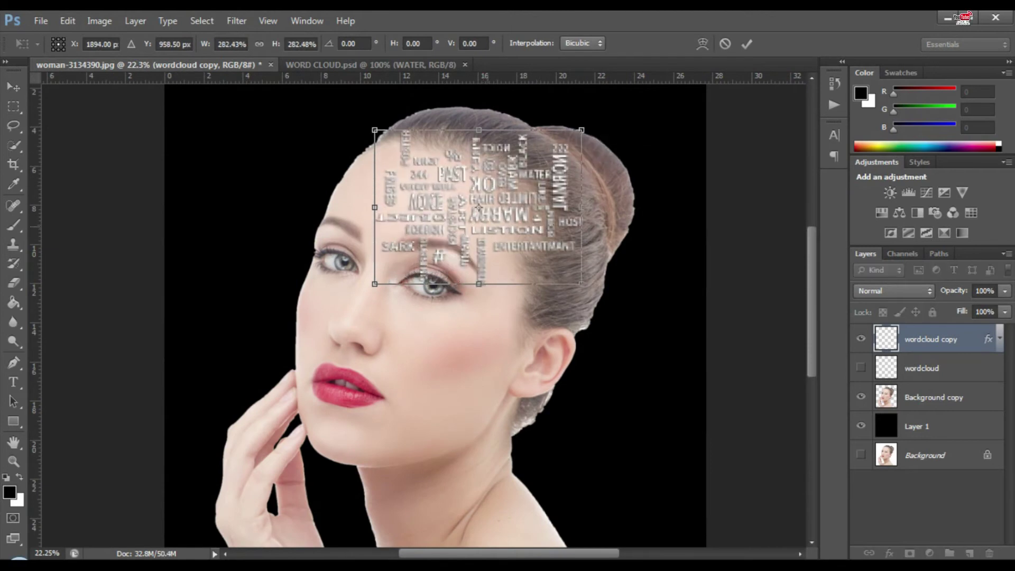
scroll(491, 224, down, 1)
Scale the word cloud to about 380% over the forehead and left eye, and apply
mouse_move(481, 210)
mouse_down()
mouse_move(410, 231)
mouse_move(410, 252)
mouse_up()
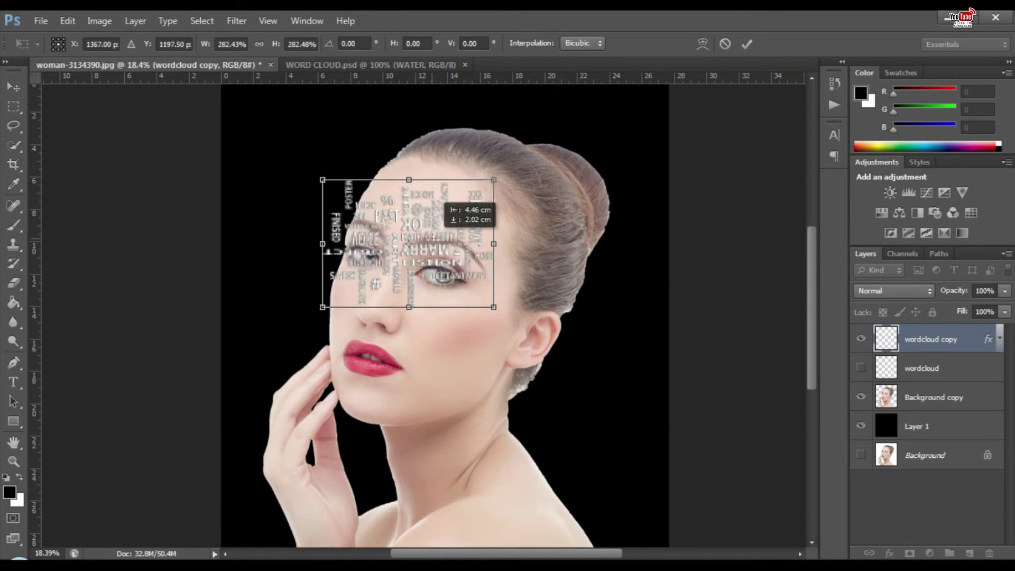
drag(495, 188, 554, 151)
drag(500, 185, 489, 191)
drag(429, 240, 431, 234)
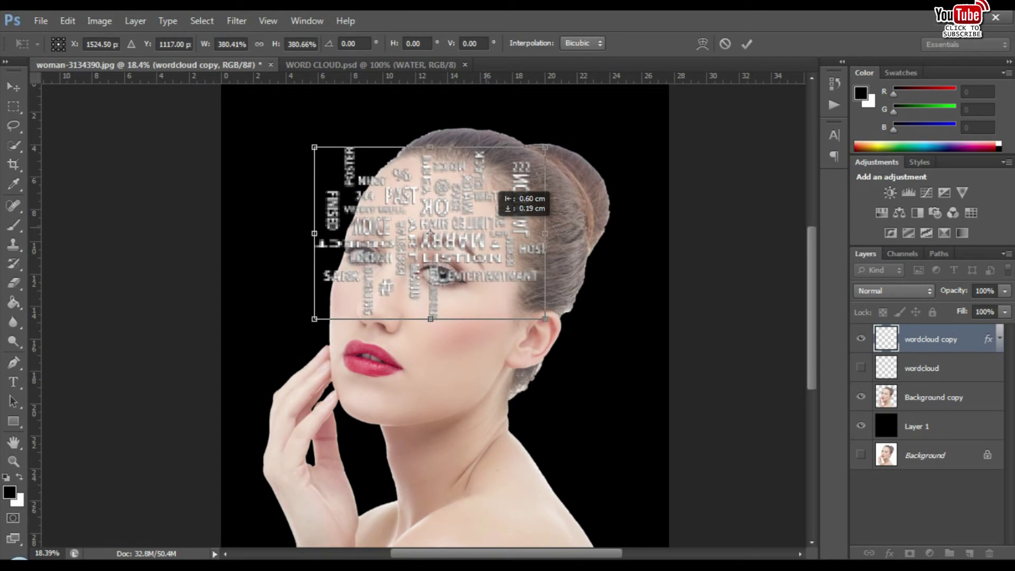
drag(430, 233, 422, 233)
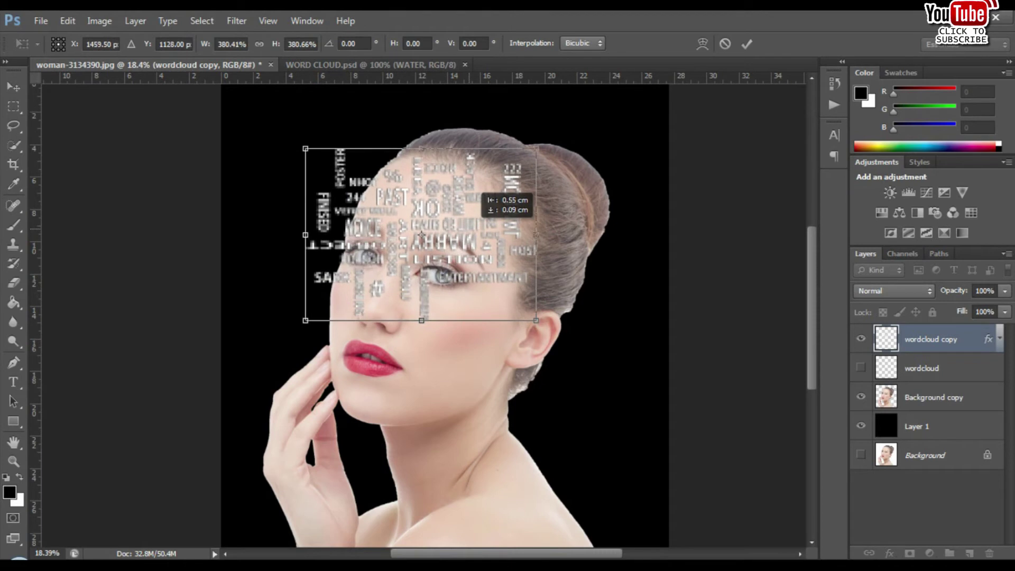
key(Return)
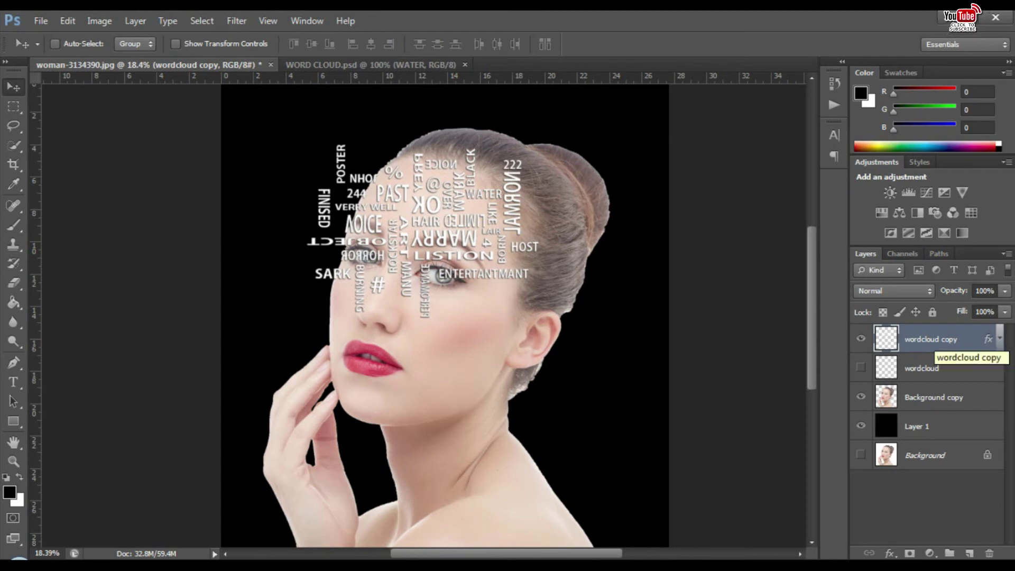
Duplicate the enlarged word cloud and move the copy down onto the face
key(ctrl+j)
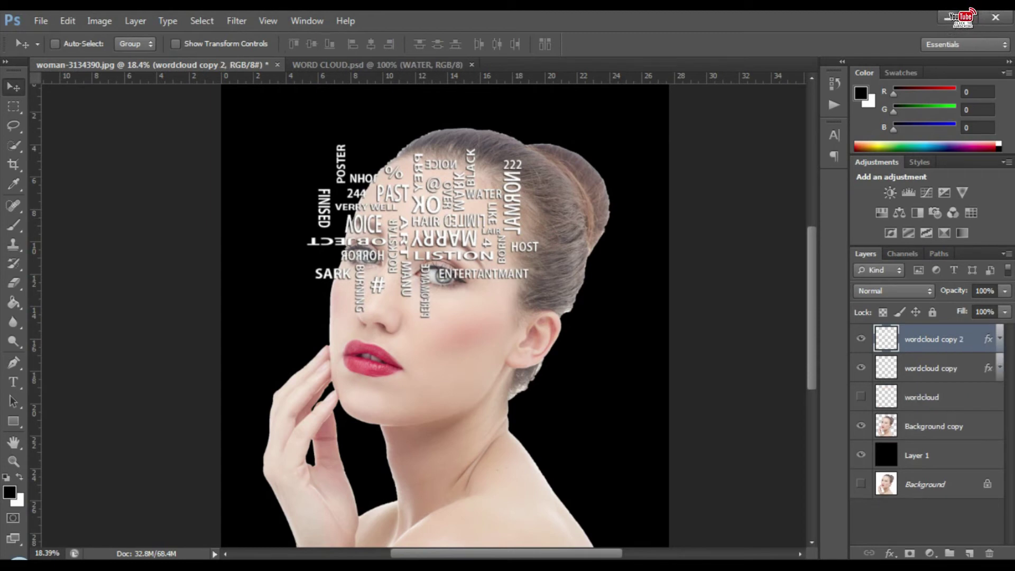
drag(525, 192, 602, 348)
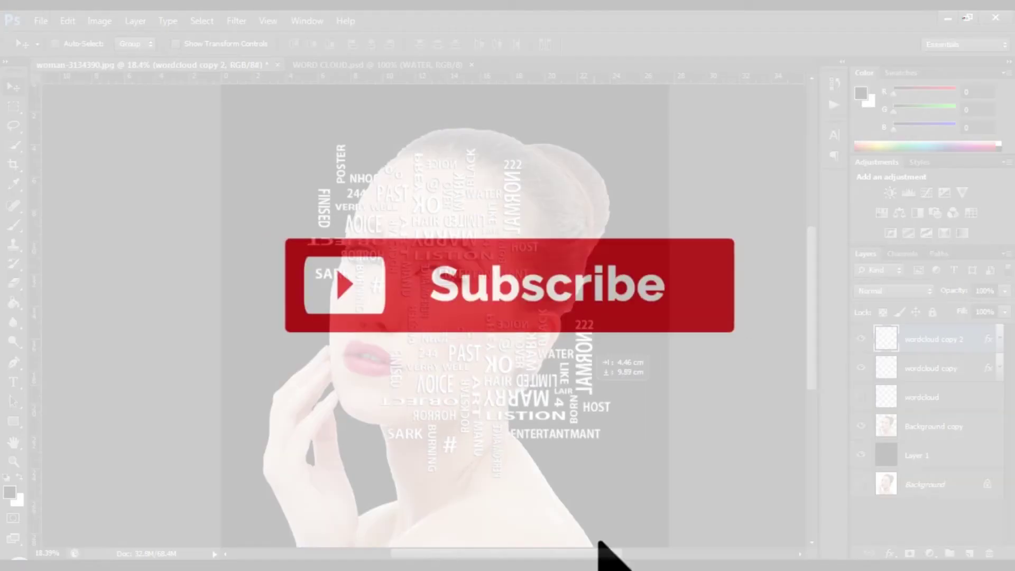
drag(603, 347, 502, 335)
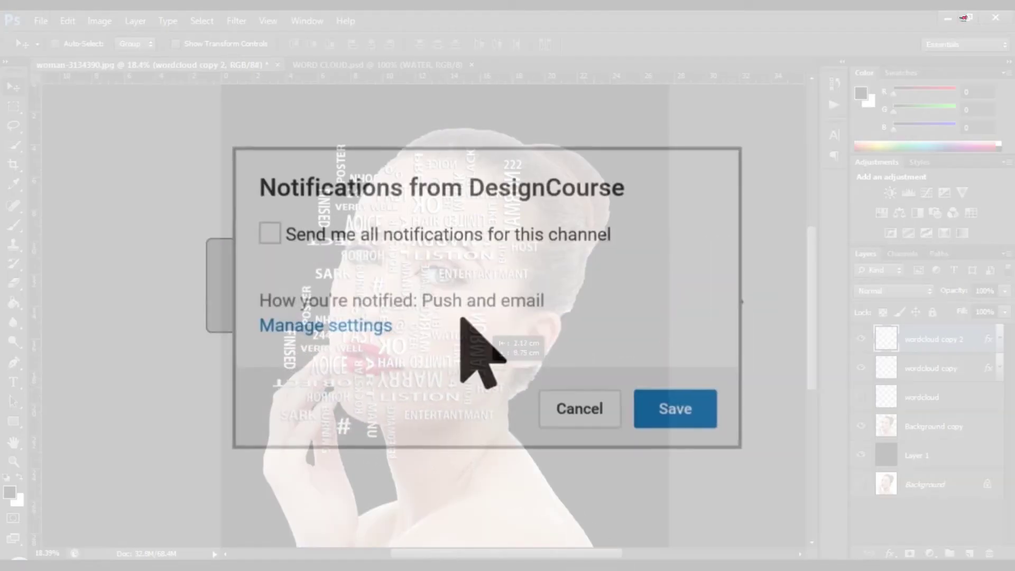
drag(502, 335, 597, 342)
Rotate copy 2 by 90° over the neck, then duplicate it as copy 3 onto the hair
key(ctrl+t)
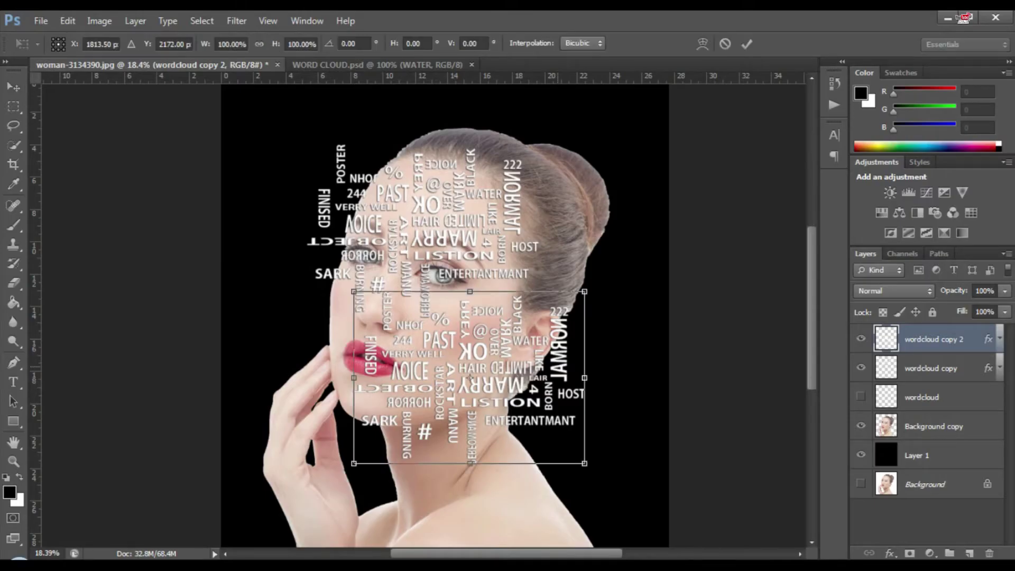
drag(602, 280, 581, 470)
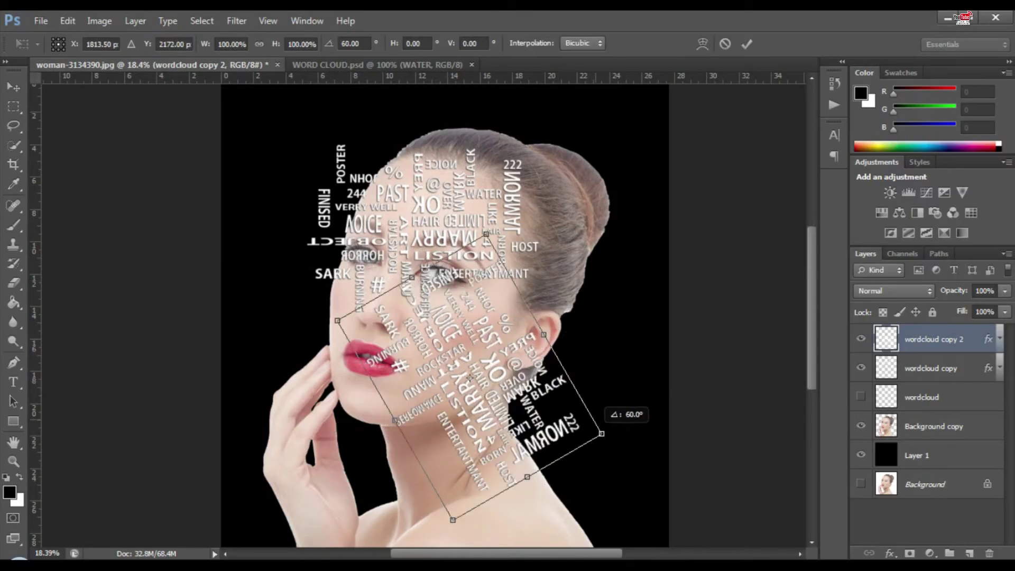
drag(503, 350, 582, 186)
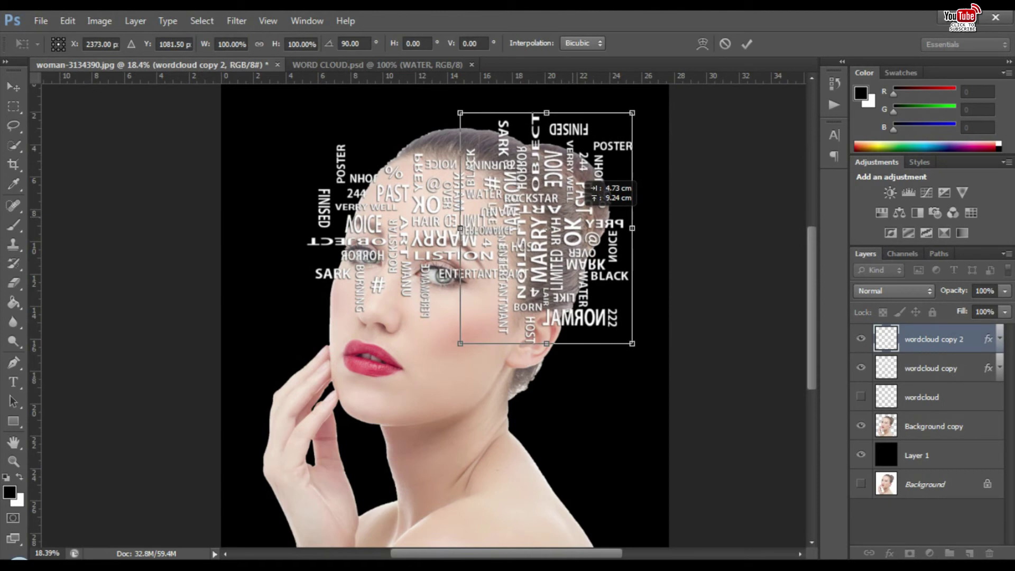
mouse_move(582, 186)
mouse_down()
mouse_move(534, 309)
mouse_move(520, 412)
mouse_move(634, 241)
mouse_move(509, 319)
mouse_move(399, 355)
mouse_move(421, 405)
mouse_move(455, 411)
mouse_move(477, 332)
mouse_move(472, 347)
mouse_move(481, 348)
mouse_up()
drag(450, 396, 449, 406)
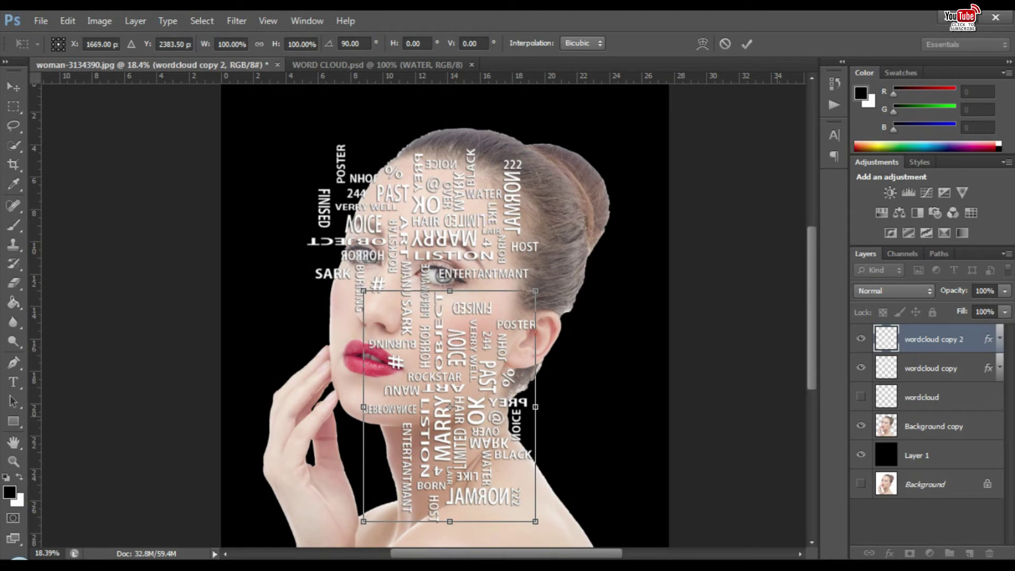
key(Return)
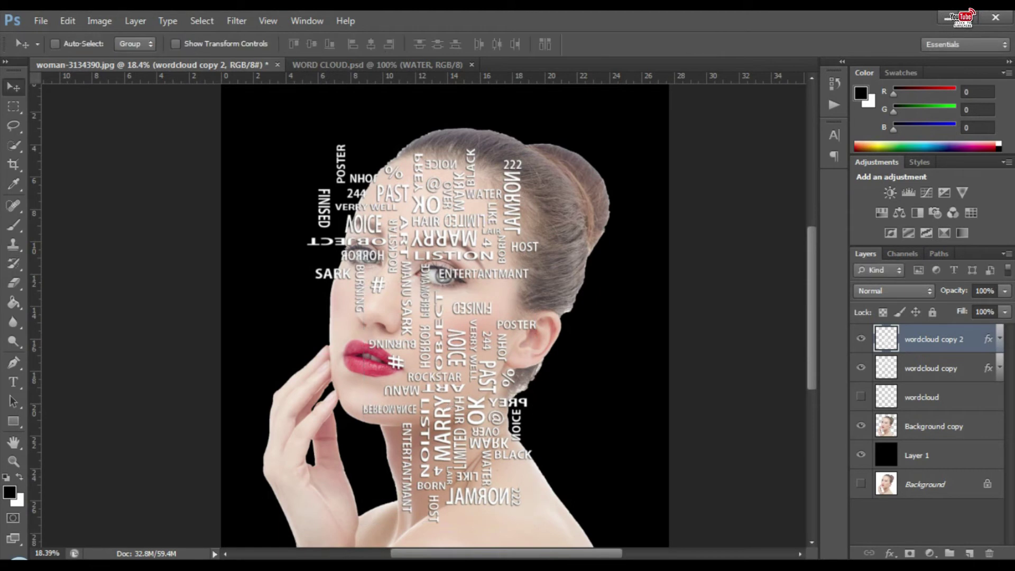
key(ctrl+j)
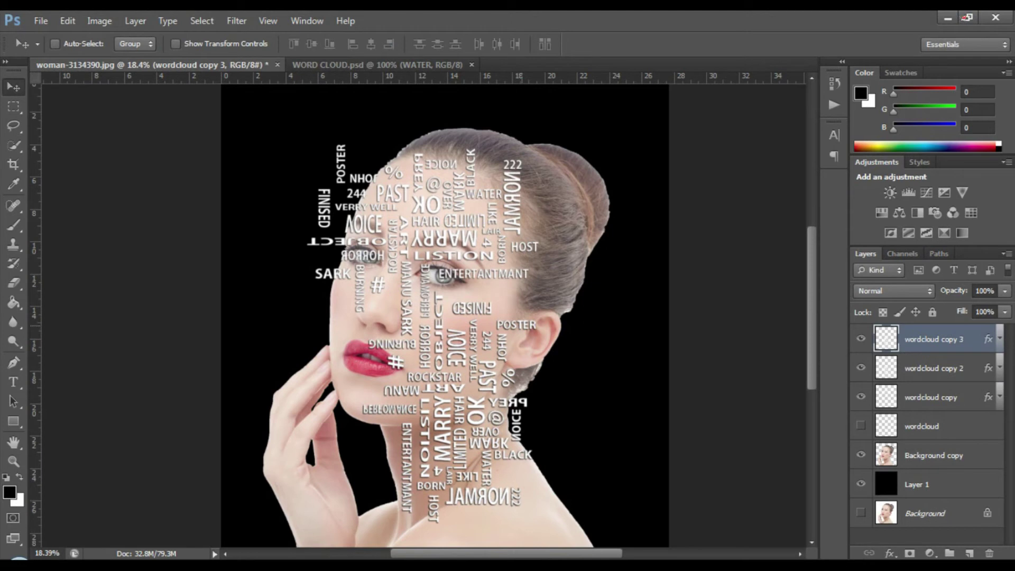
drag(516, 292, 603, 145)
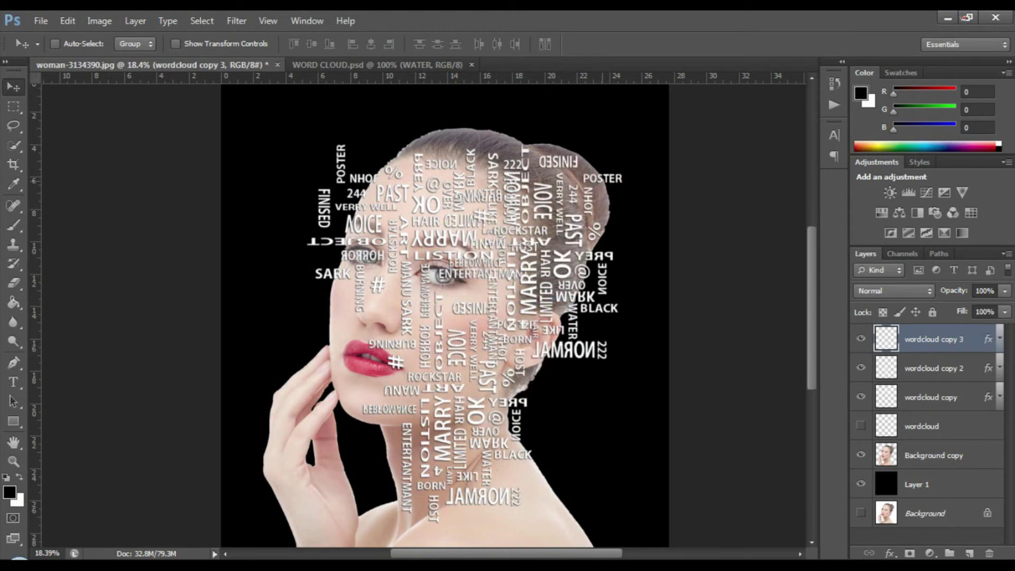
Flip the third word-cloud copy upside down and shrink it slightly over the hair
key(ctrl+t)
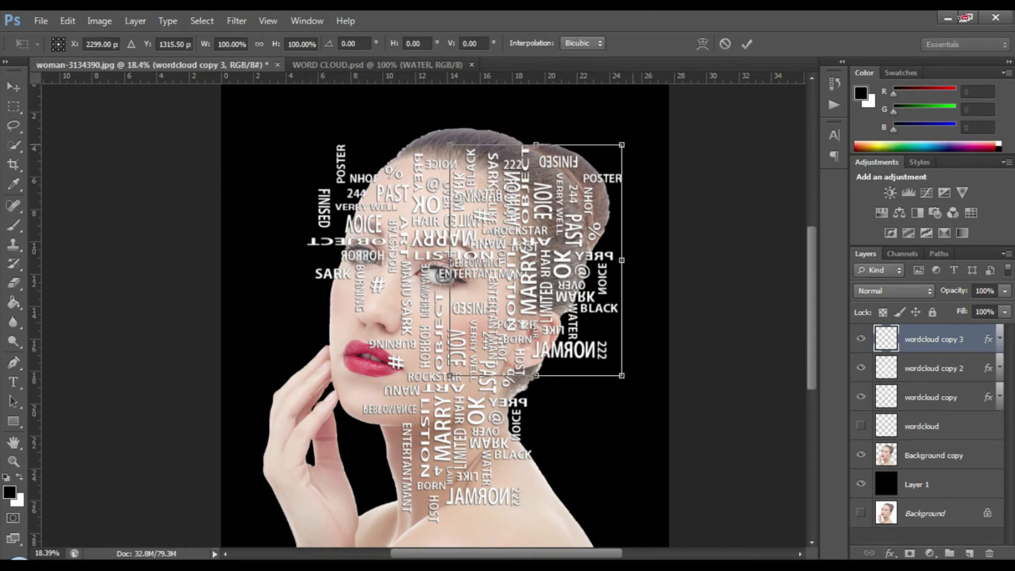
drag(658, 129, 484, 399)
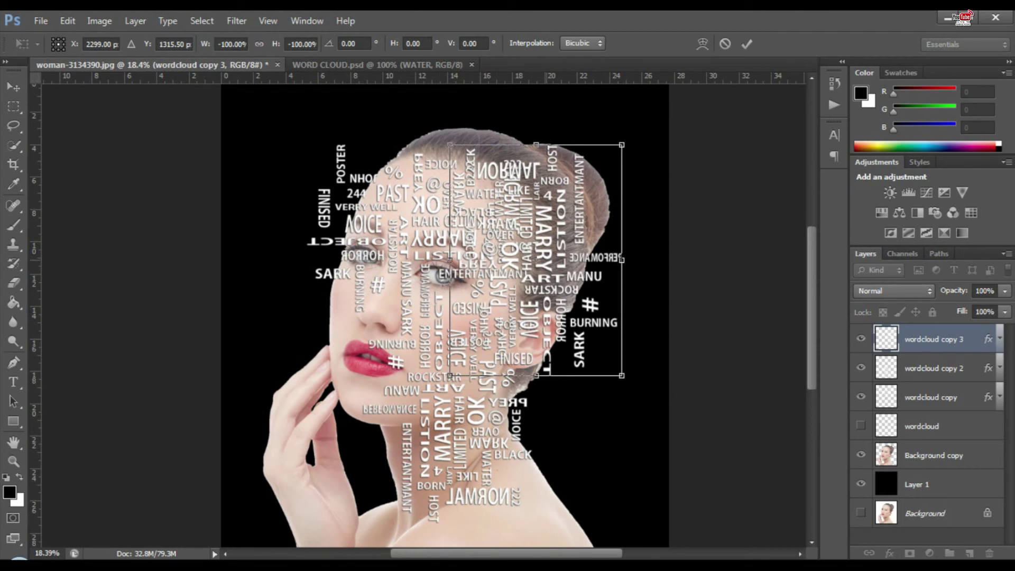
drag(449, 376, 463, 356)
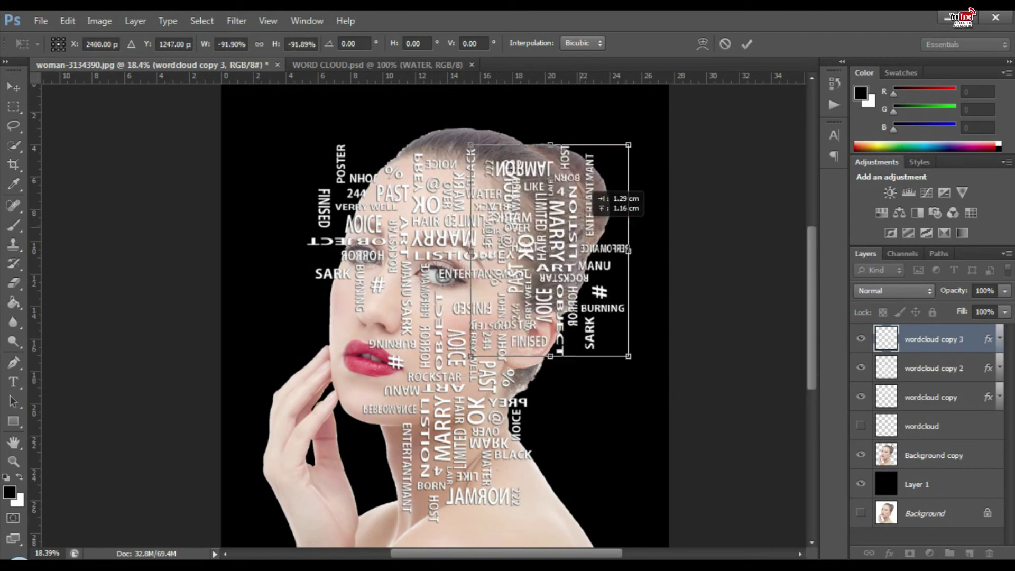
mouse_move(572, 199)
mouse_down()
mouse_move(619, 179)
mouse_move(603, 145)
mouse_up()
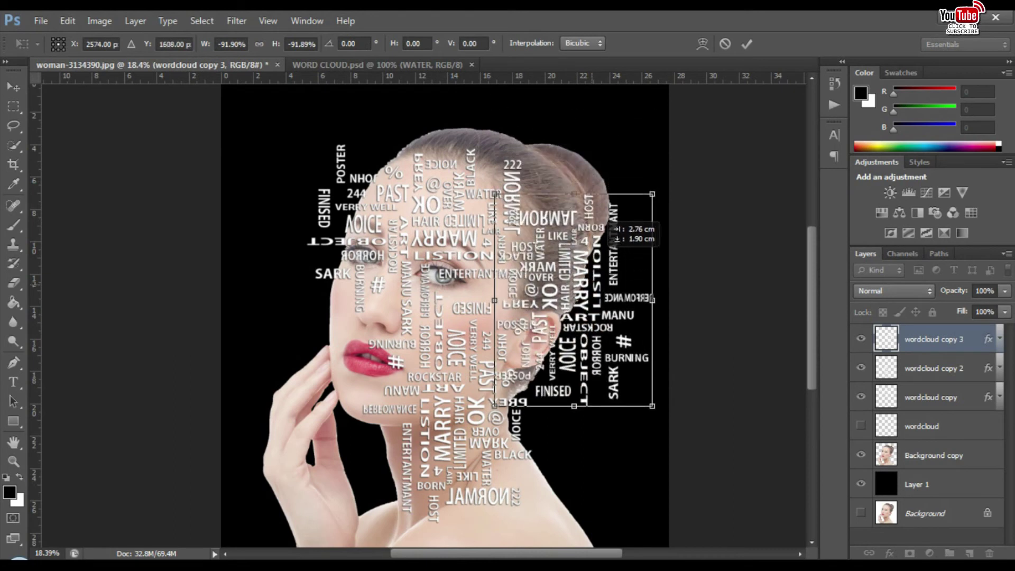
mouse_move(603, 145)
mouse_down()
mouse_move(598, 189)
mouse_move(555, 188)
mouse_move(596, 181)
mouse_up()
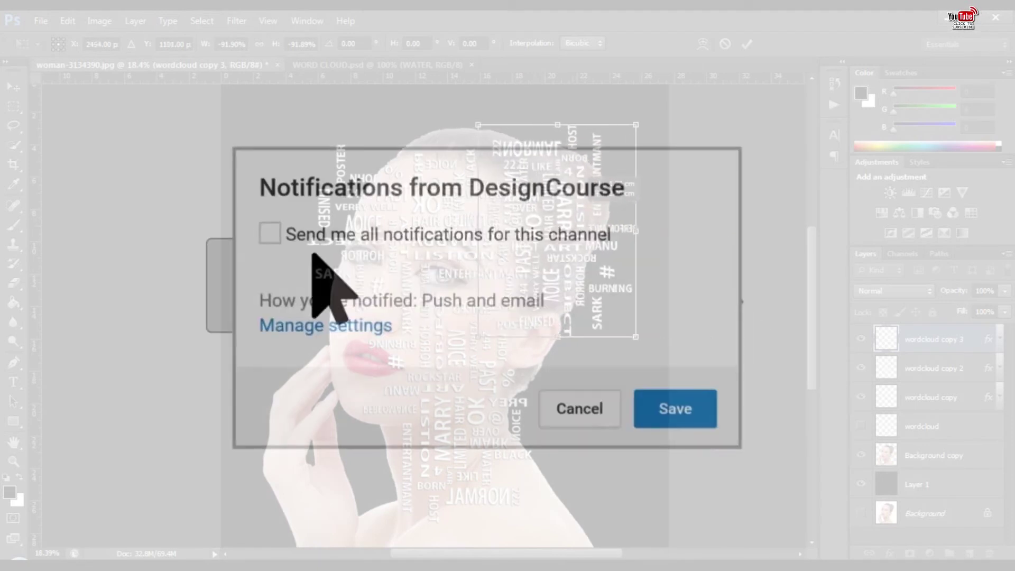
drag(636, 125, 624, 145)
drag(593, 187, 581, 179)
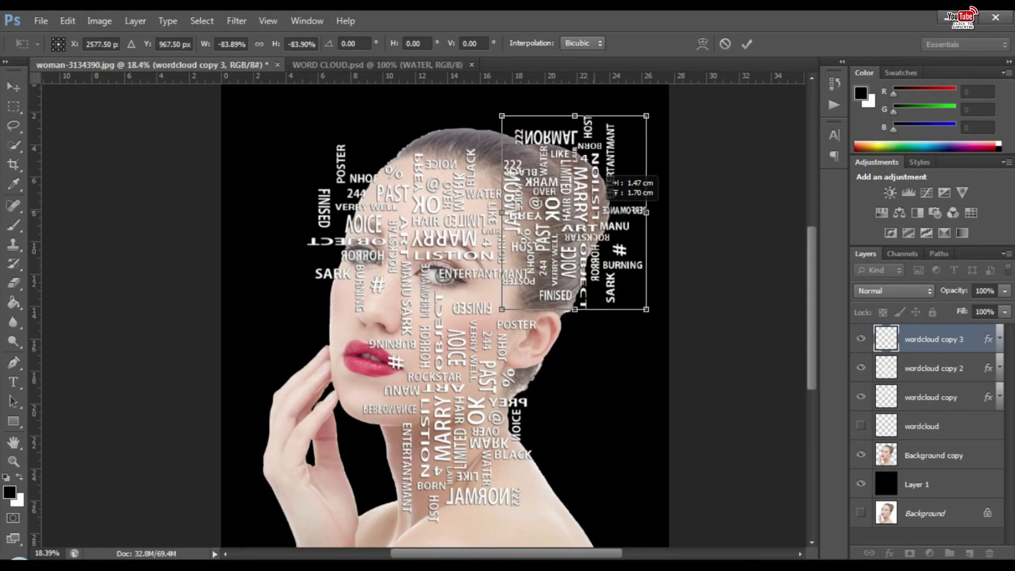
Stretch copy 3, rotate it a quarter turn onto the crown of the head, and apply
drag(618, 219, 630, 219)
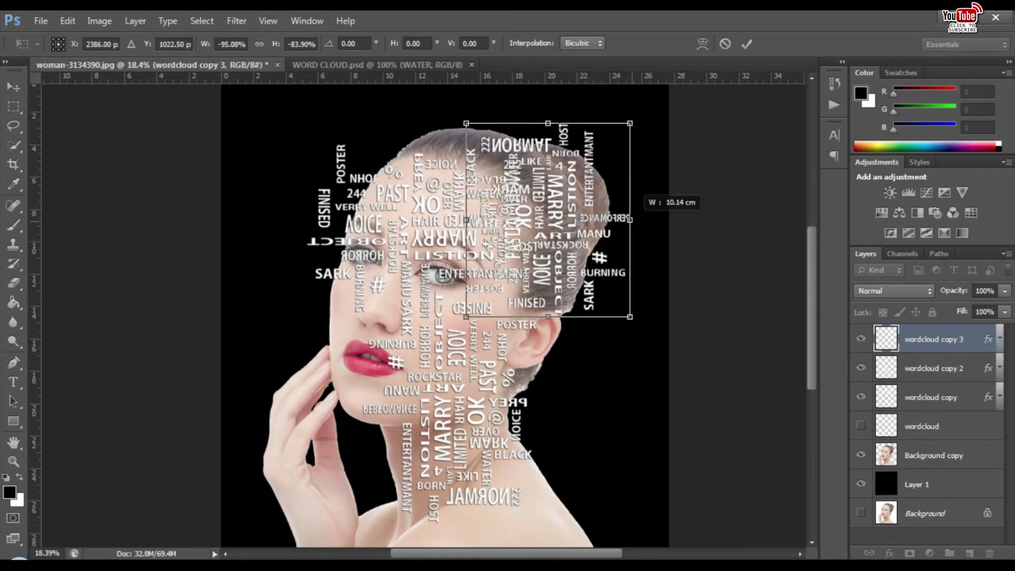
drag(548, 222, 576, 222)
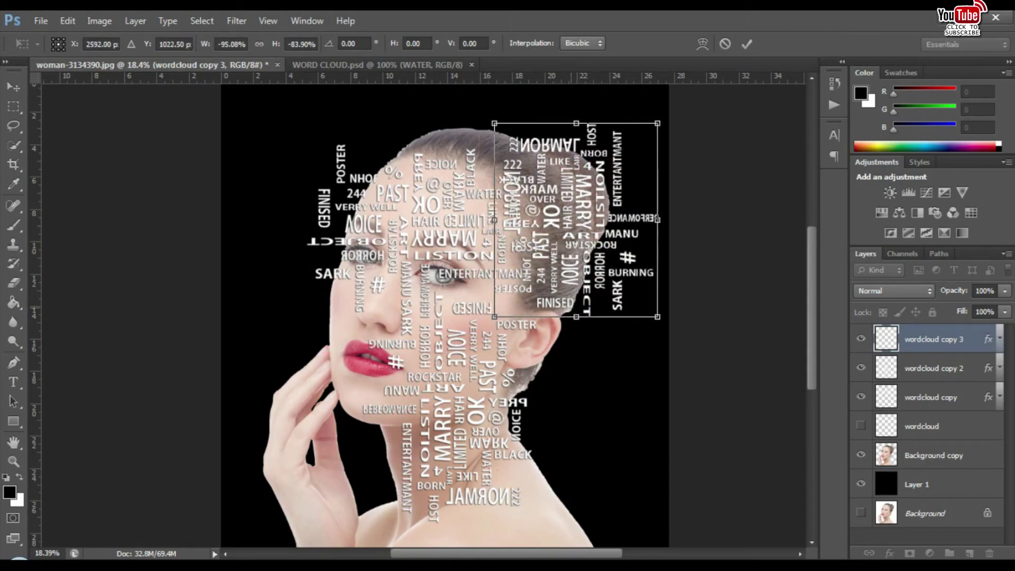
mouse_move(576, 316)
mouse_down()
mouse_move(576, 343)
mouse_move(576, 334)
mouse_up()
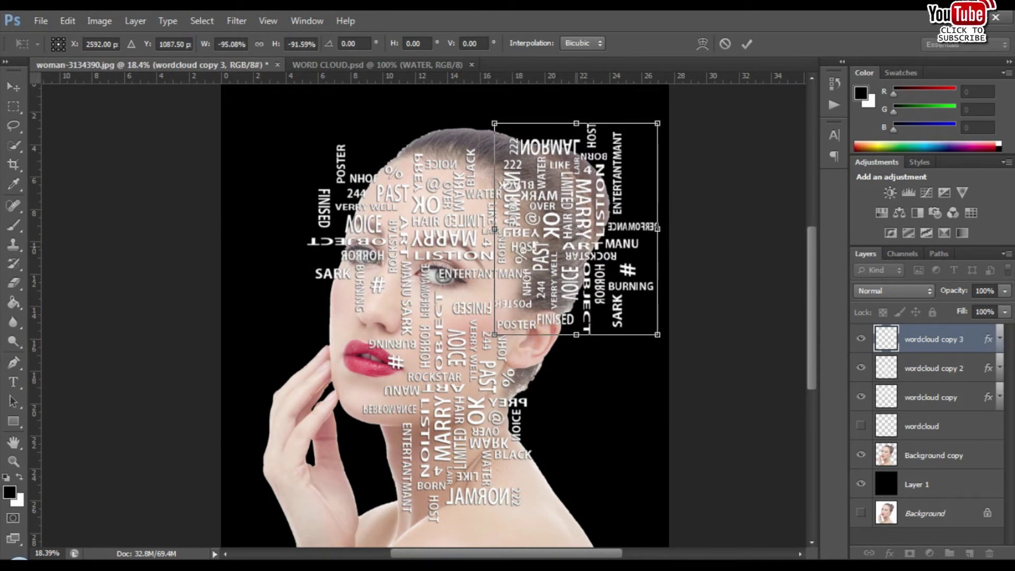
drag(494, 334, 502, 324)
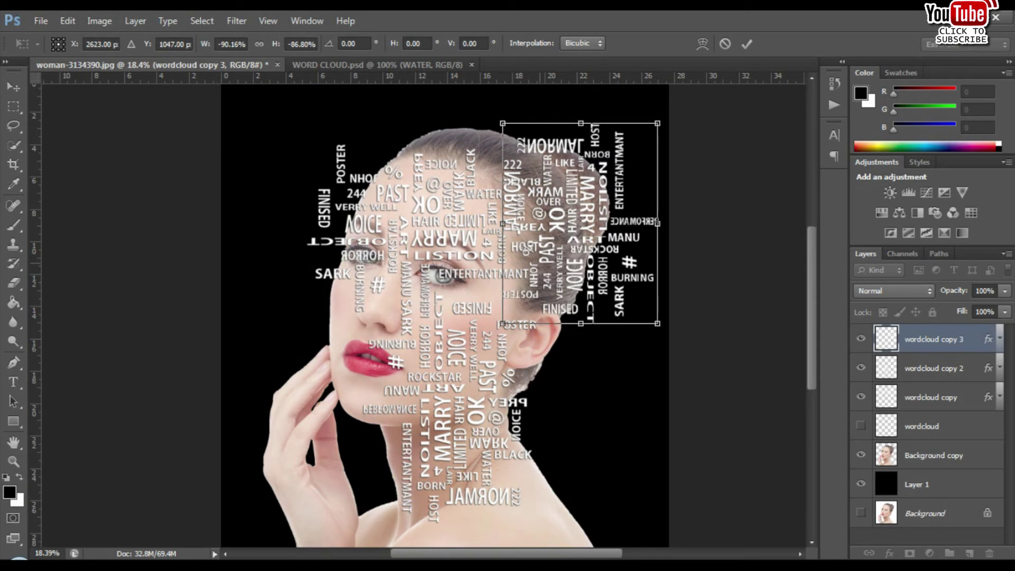
drag(587, 192, 587, 185)
scroll(444, 318, down, 1)
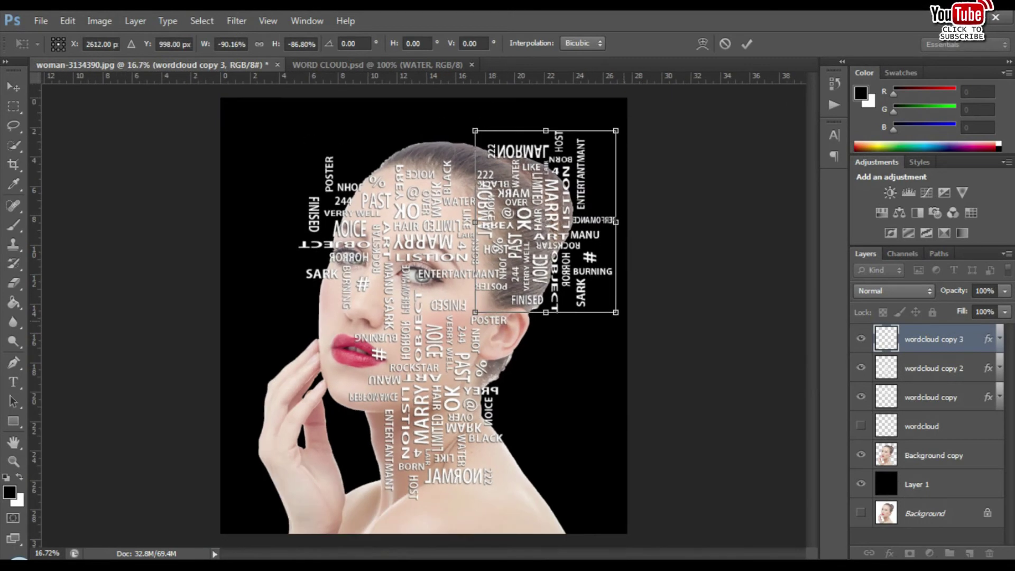
drag(642, 290, 655, 129)
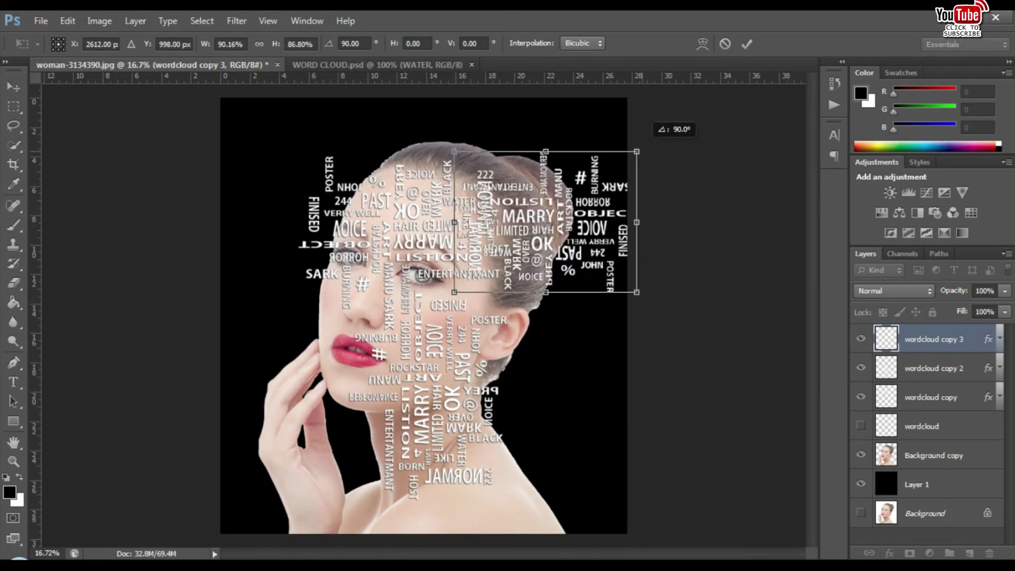
mouse_move(581, 203)
mouse_down()
mouse_move(478, 131)
mouse_move(498, 133)
mouse_move(491, 126)
mouse_up()
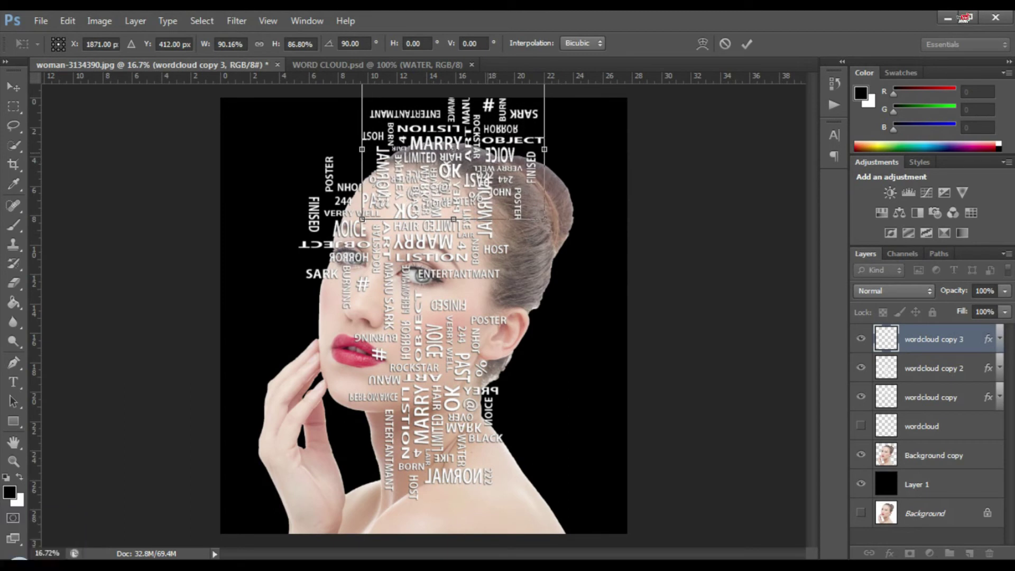
key(Return)
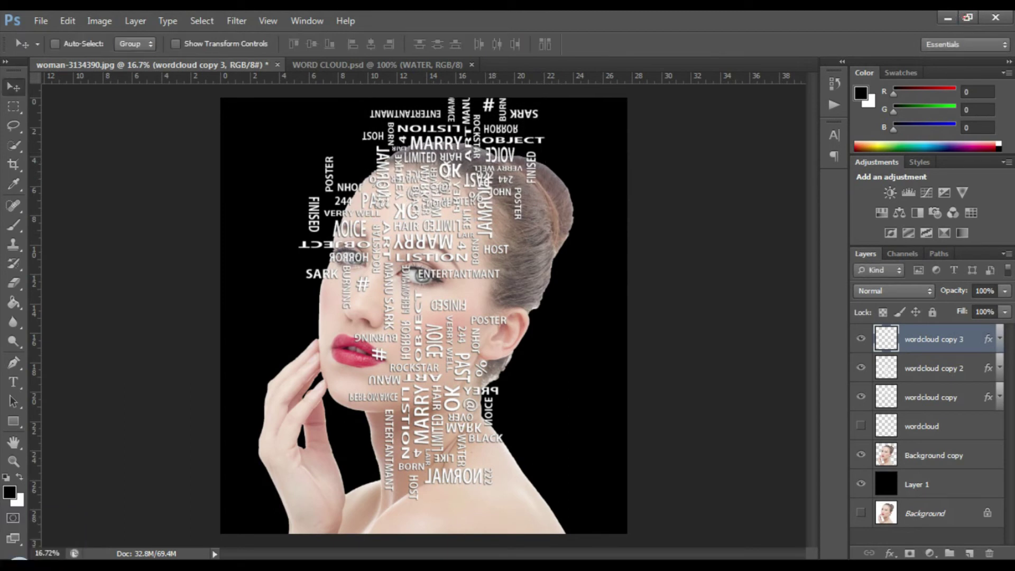
Duplicate the word cloud as copy 4 and move it to the back of the head
key(ctrl+j)
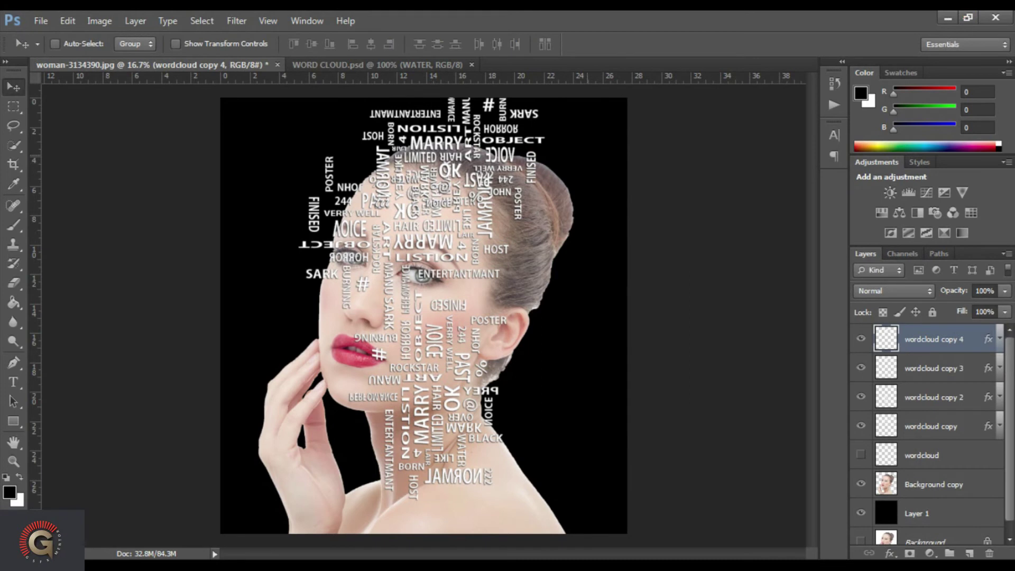
drag(538, 135, 621, 254)
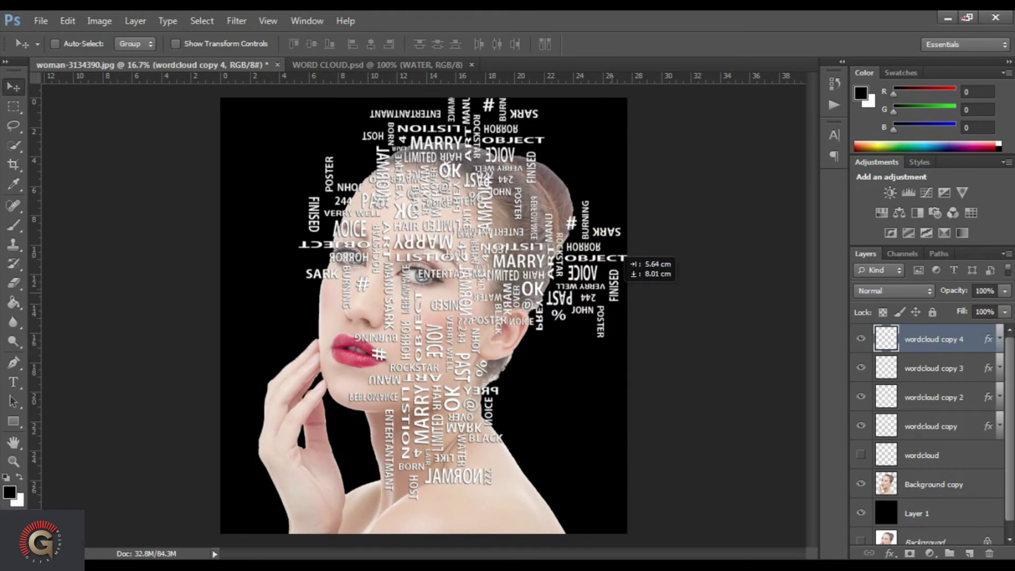
mouse_move(623, 260)
mouse_down()
mouse_move(396, 319)
mouse_move(590, 220)
mouse_move(625, 221)
mouse_up()
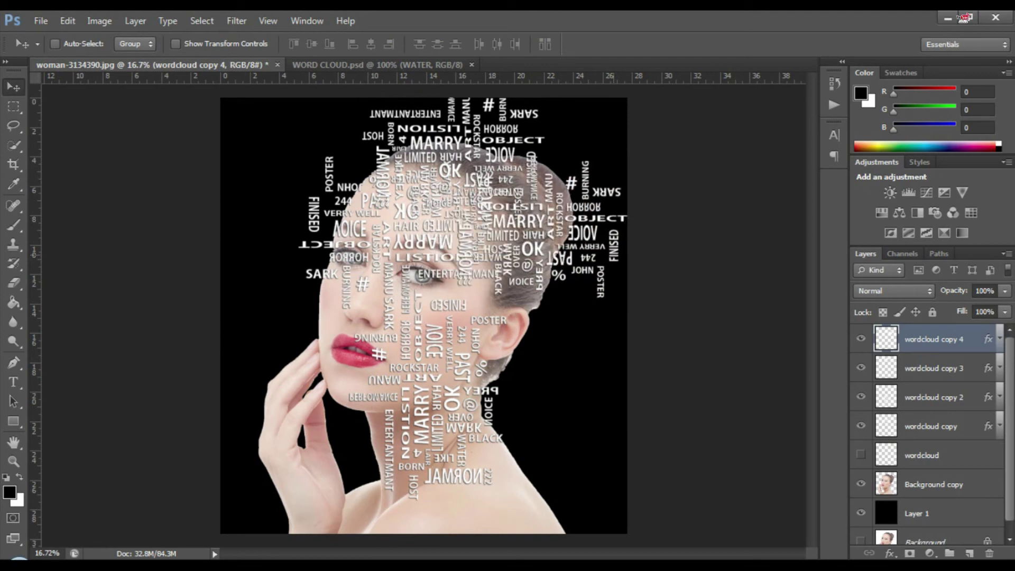
Enlarge copy 4 to about 118% and rotate it to -90° behind the ear
key(ctrl+t)
drag(646, 127, 644, 312)
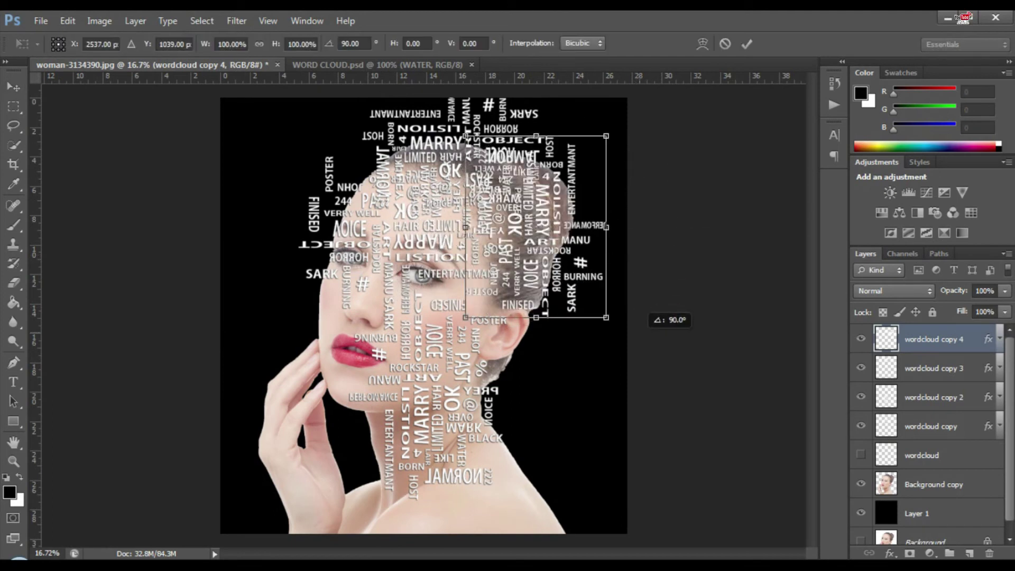
mouse_move(544, 206)
mouse_down()
mouse_move(547, 228)
mouse_move(515, 236)
mouse_up()
drag(574, 162, 606, 129)
mouse_move(529, 242)
mouse_down()
mouse_move(544, 242)
mouse_move(538, 249)
mouse_up()
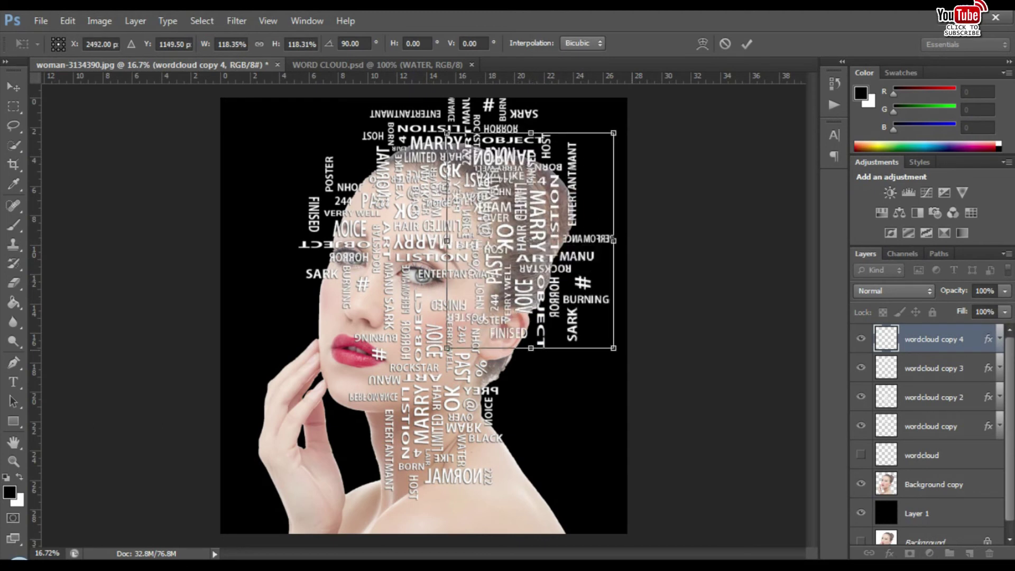
mouse_move(615, 353)
mouse_down()
mouse_move(410, 119)
mouse_move(422, 95)
mouse_up()
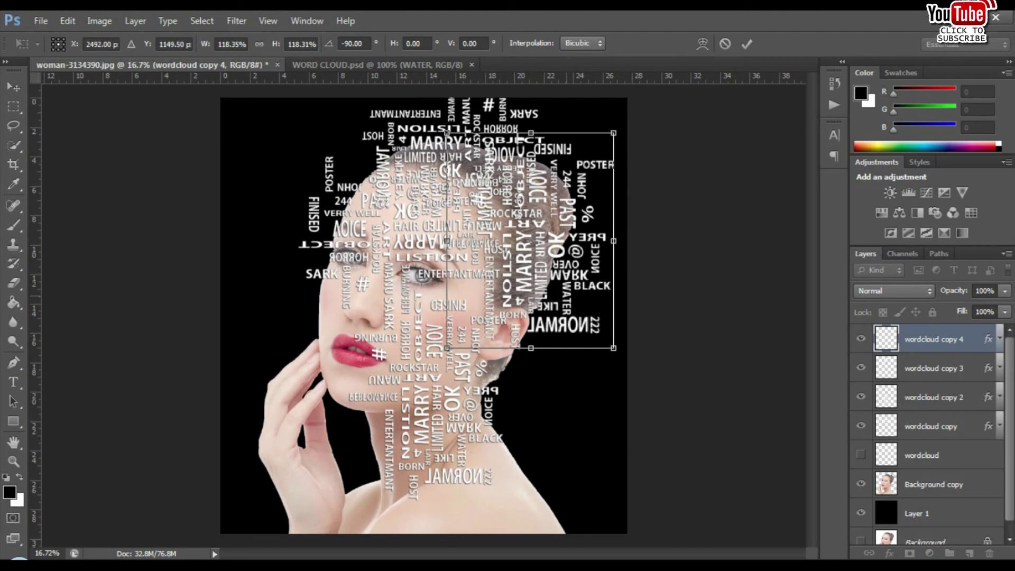
mouse_move(555, 237)
mouse_down()
mouse_move(536, 226)
mouse_move(552, 227)
mouse_move(552, 252)
mouse_move(555, 242)
mouse_up()
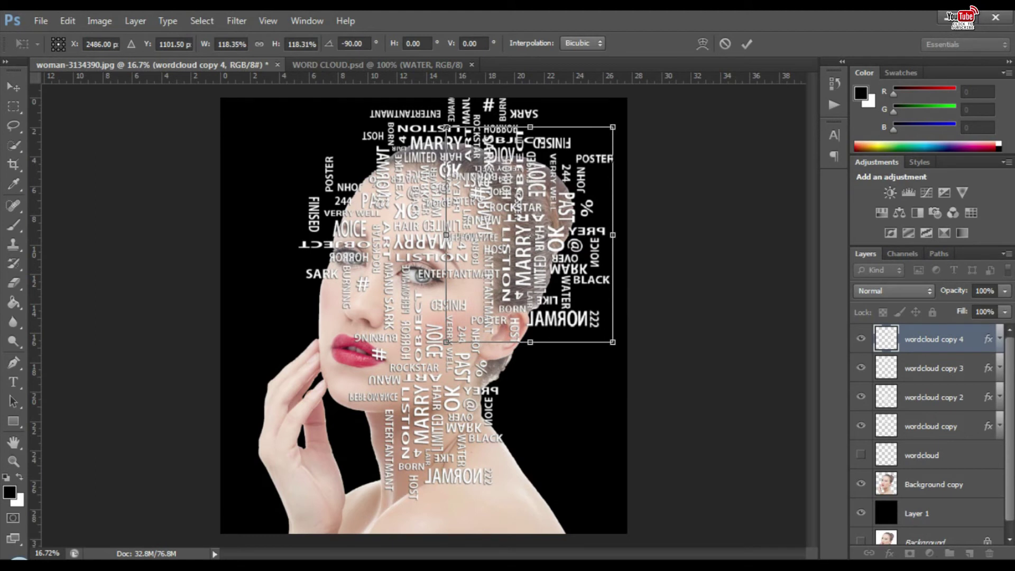
Apply copy 4's transform, then place a duplicate, copy 5, over the lower cheek and hand
key(Return)
key(ctrl+j)
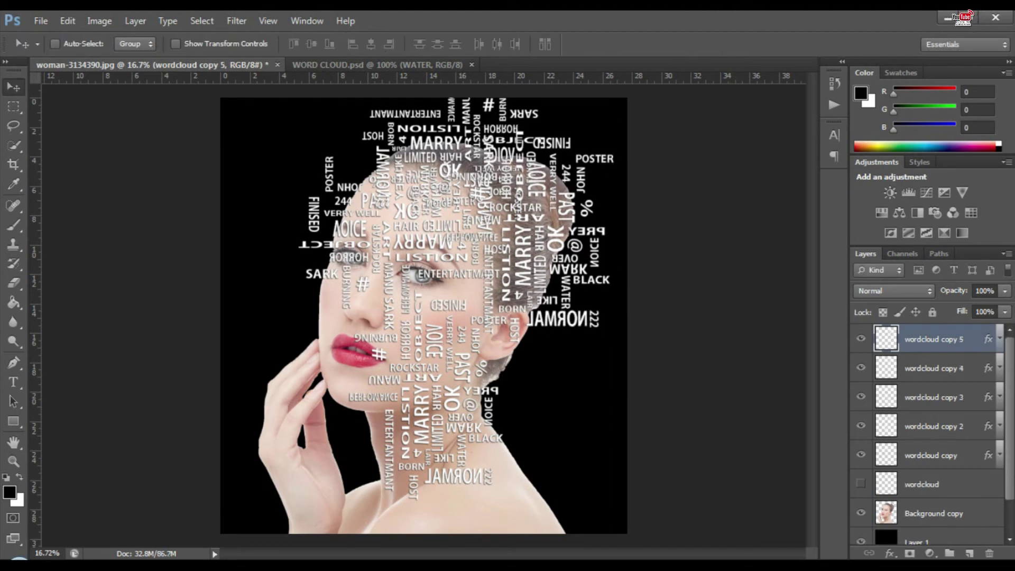
drag(566, 294, 356, 420)
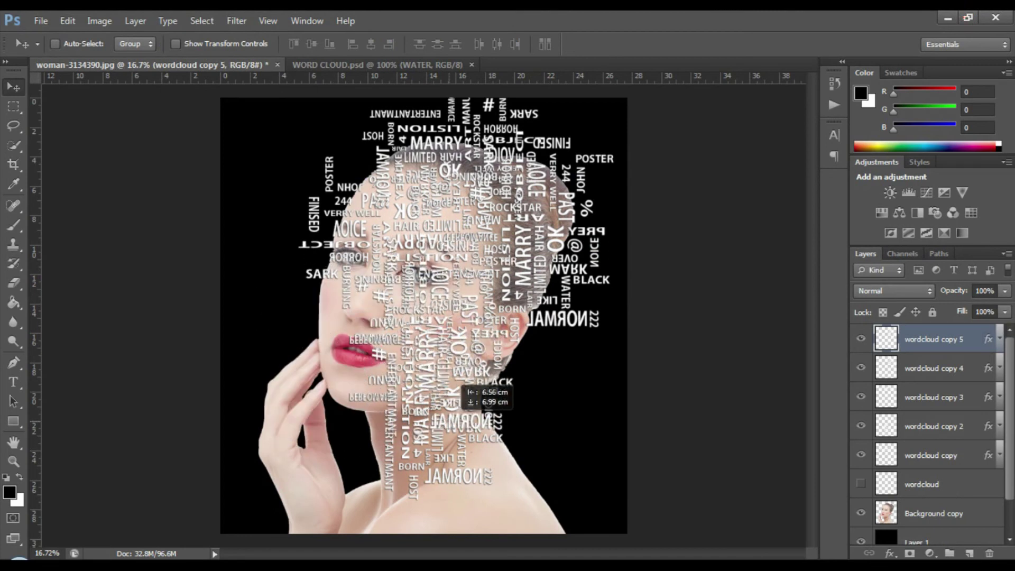
drag(356, 420, 467, 453)
mouse_move(401, 529)
mouse_down()
mouse_move(338, 479)
mouse_move(342, 490)
mouse_up()
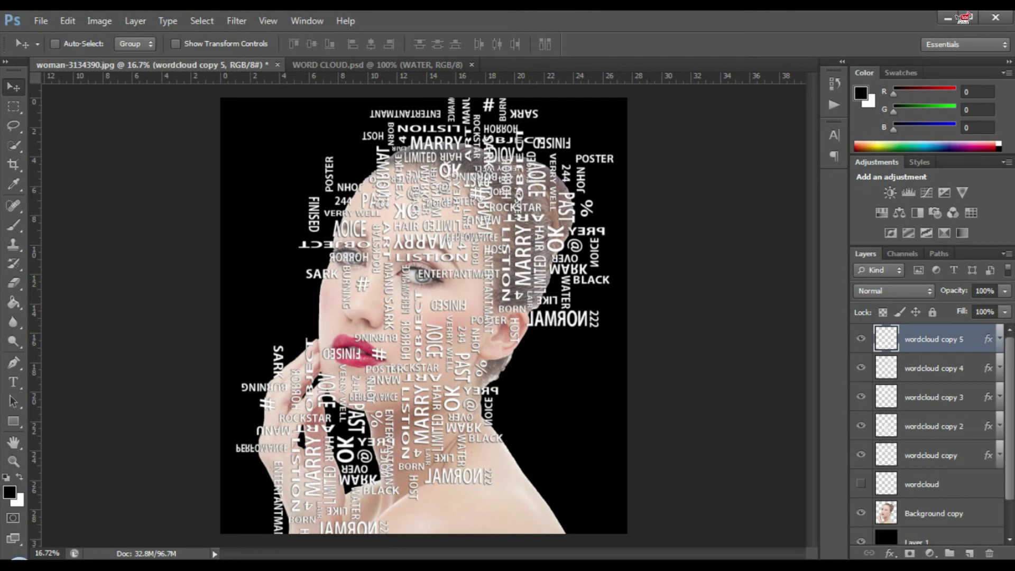
Rotate copy 6, shrink it to about 79% and flip it, then Alt-drag copy 7 onto the neck
key(ctrl+j)
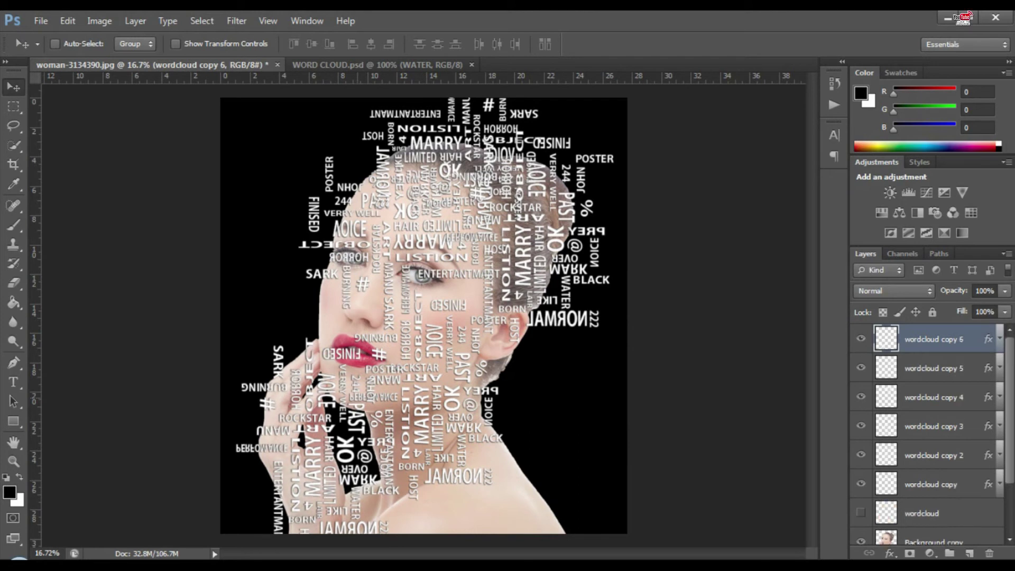
mouse_move(331, 370)
mouse_down()
mouse_move(325, 240)
mouse_move(326, 255)
mouse_up()
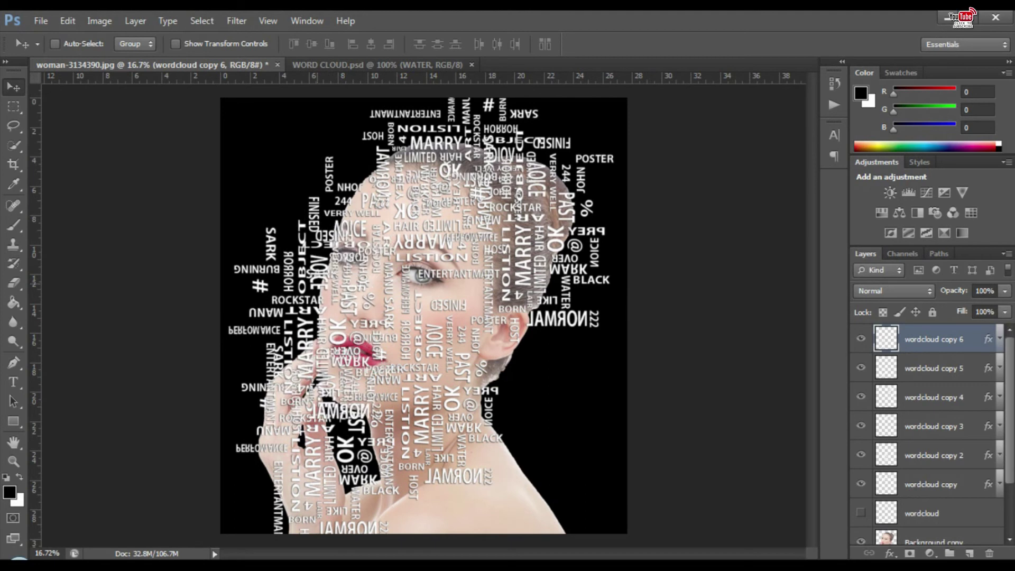
key(ctrl+t)
drag(422, 190, 444, 393)
drag(204, 245, 249, 280)
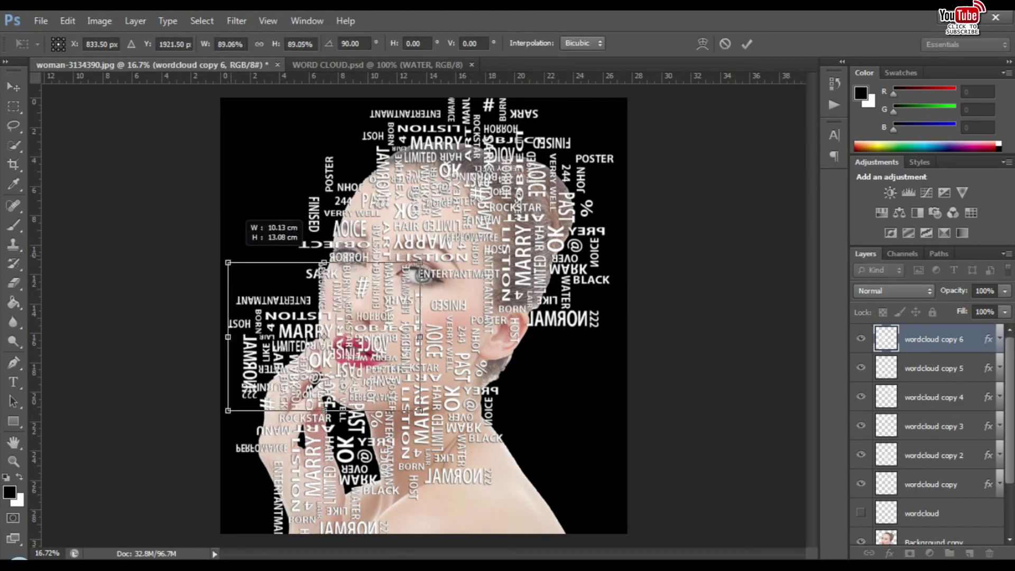
drag(334, 344, 330, 313)
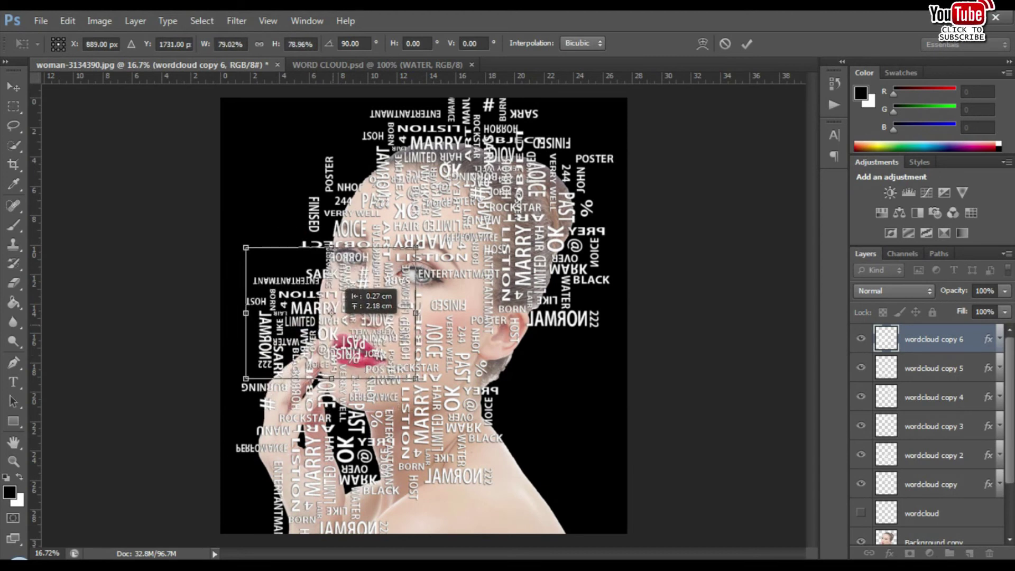
drag(332, 313, 332, 314)
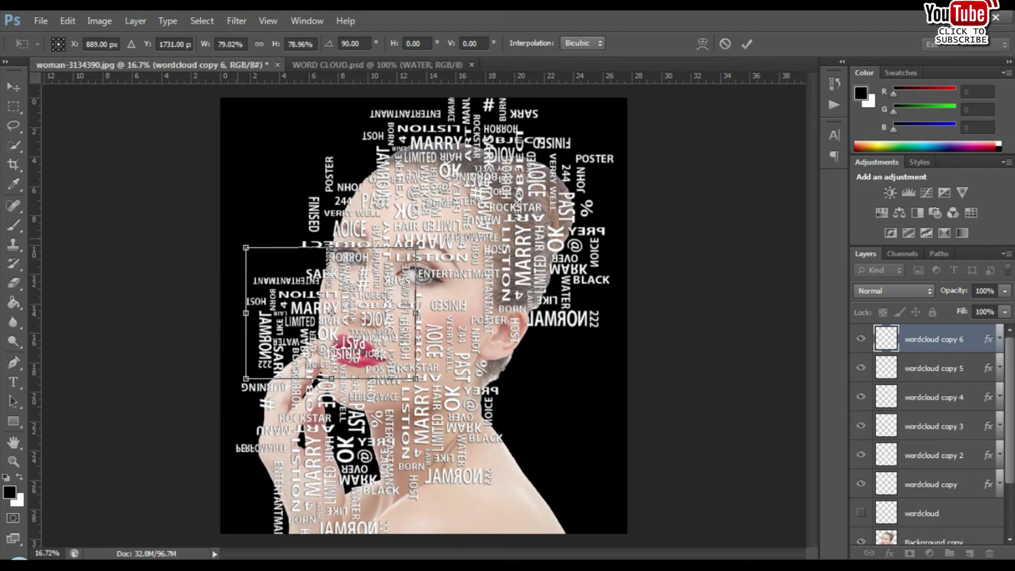
drag(275, 191, 439, 174)
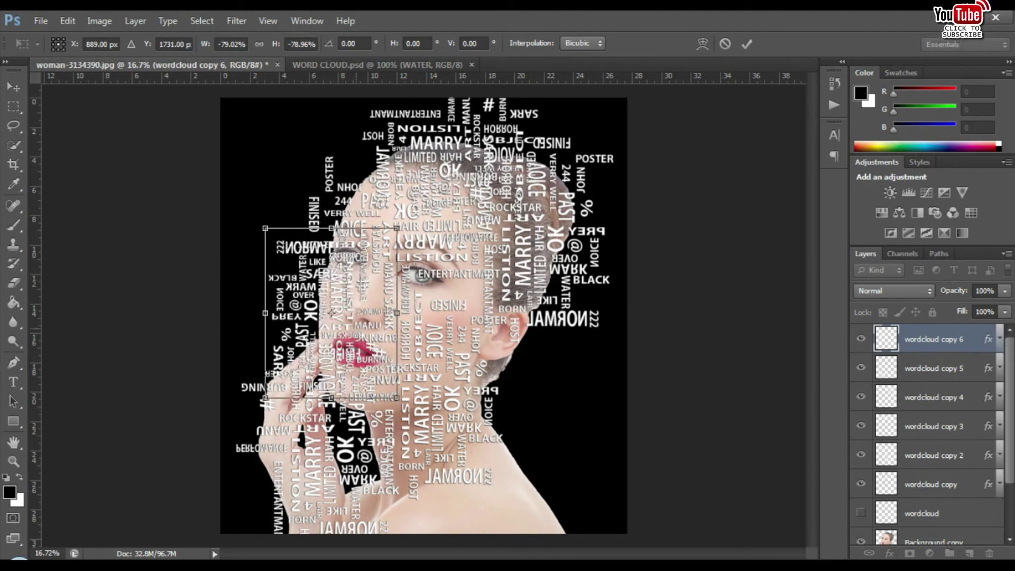
key(Return)
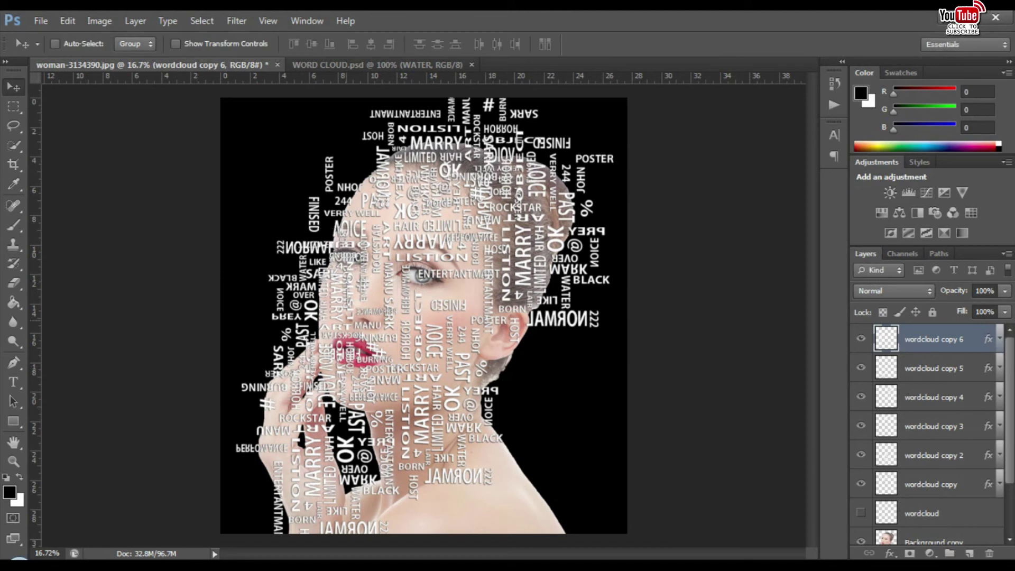
mouse_move(325, 273)
mouse_down()
mouse_move(542, 365)
mouse_move(505, 325)
mouse_up()
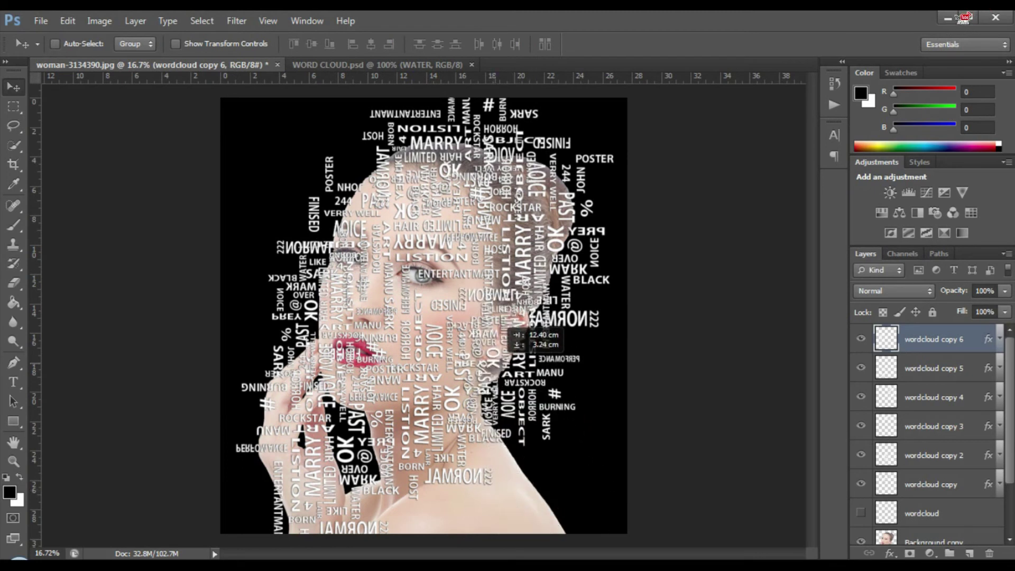
mouse_move(504, 325)
mouse_down()
mouse_move(480, 478)
mouse_move(503, 435)
mouse_up()
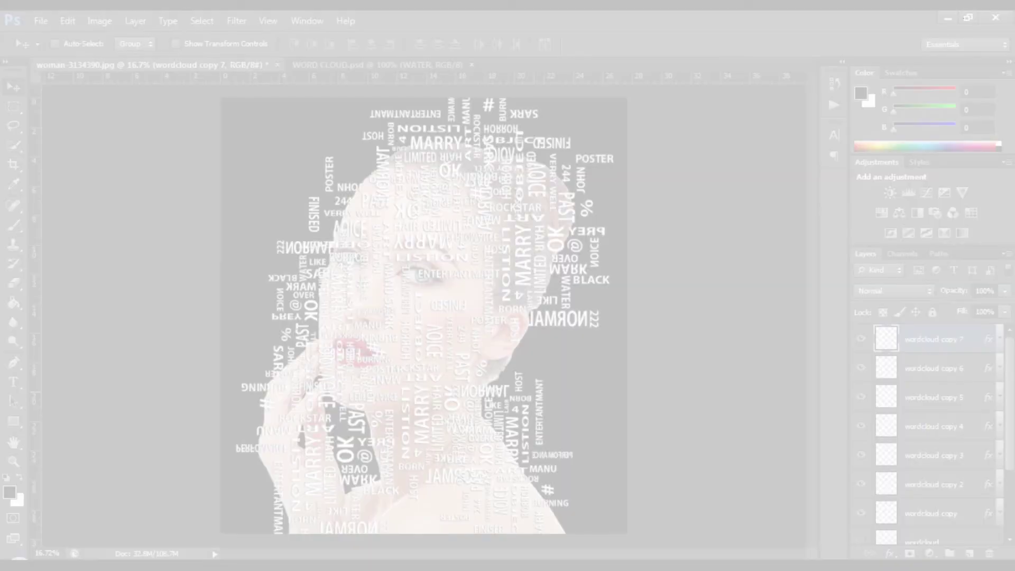
Rotate the latest copy a quarter turn, stretch it over the lower neck, and apply
key(ctrl+t)
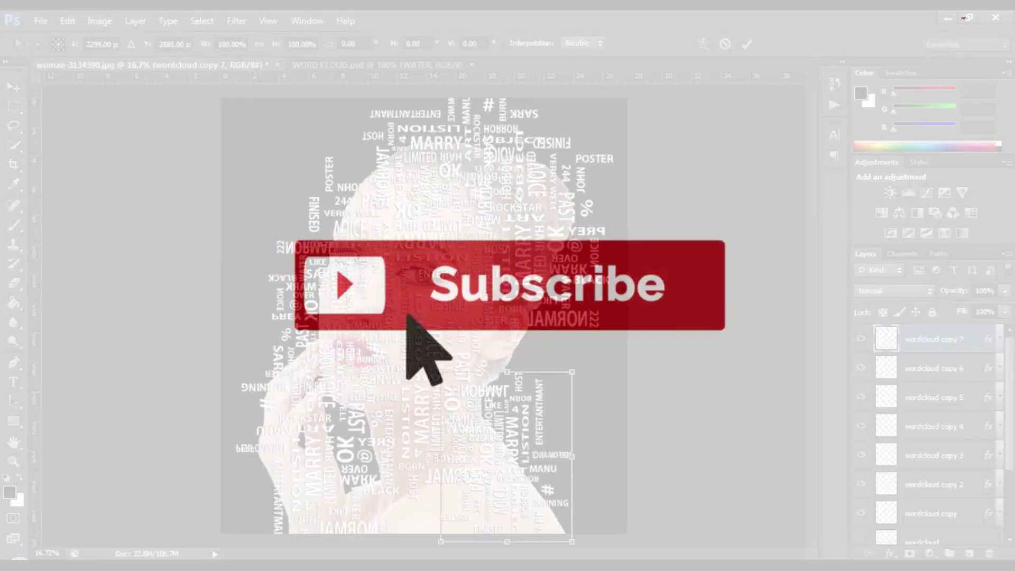
mouse_move(568, 328)
mouse_down()
mouse_move(645, 515)
mouse_move(540, 395)
mouse_move(552, 403)
mouse_up()
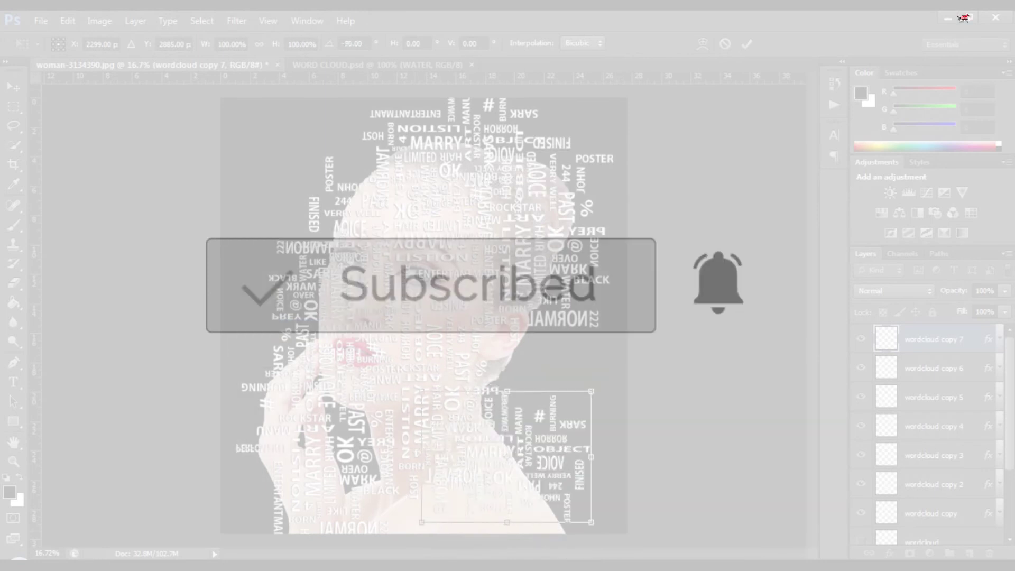
drag(532, 440, 494, 475)
drag(552, 492, 592, 492)
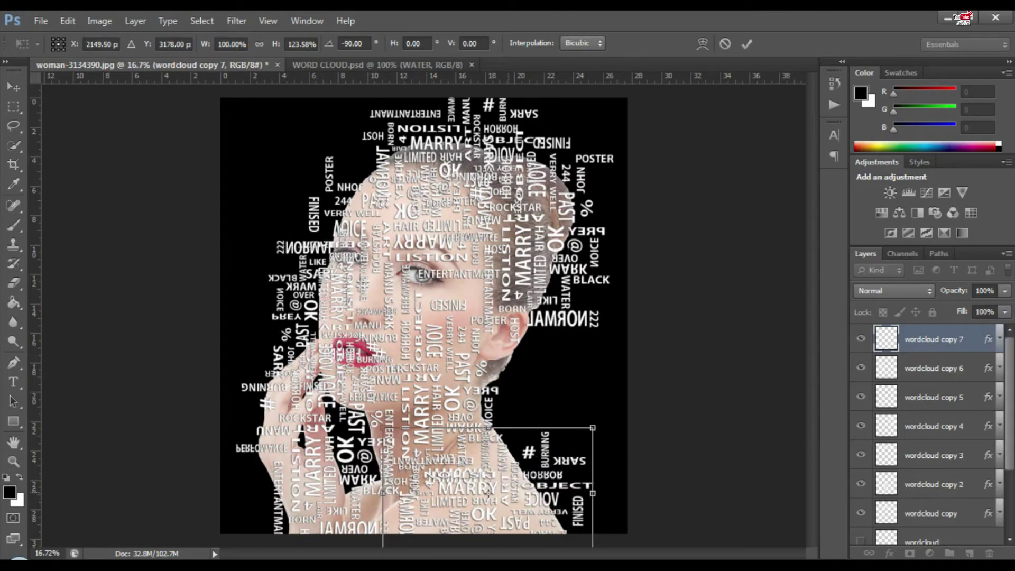
mouse_move(489, 488)
mouse_down()
mouse_move(478, 489)
mouse_move(487, 489)
mouse_up()
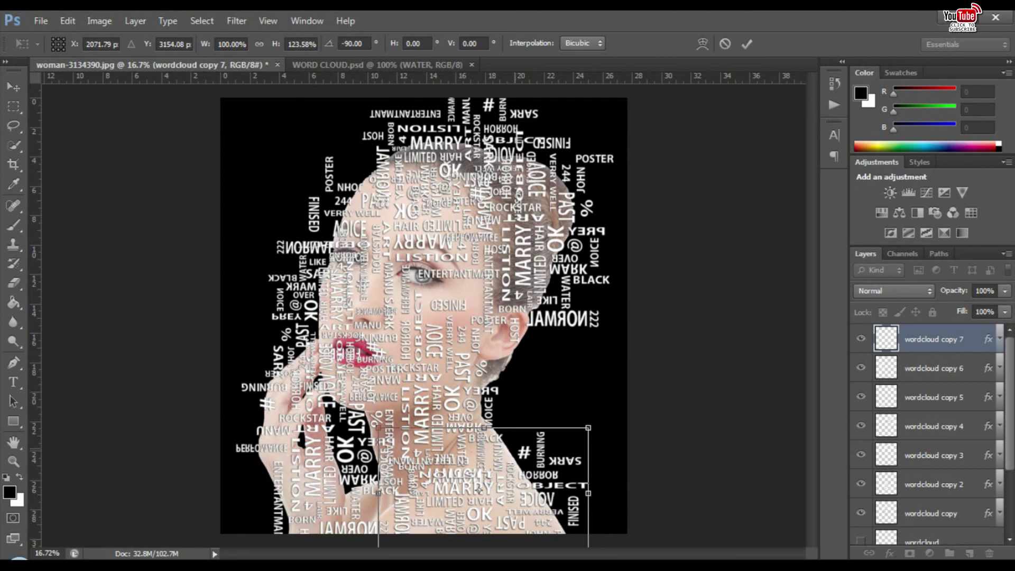
key(Return)
Move the top word-cloud copy up and to the right
scroll(502, 465, up, 1)
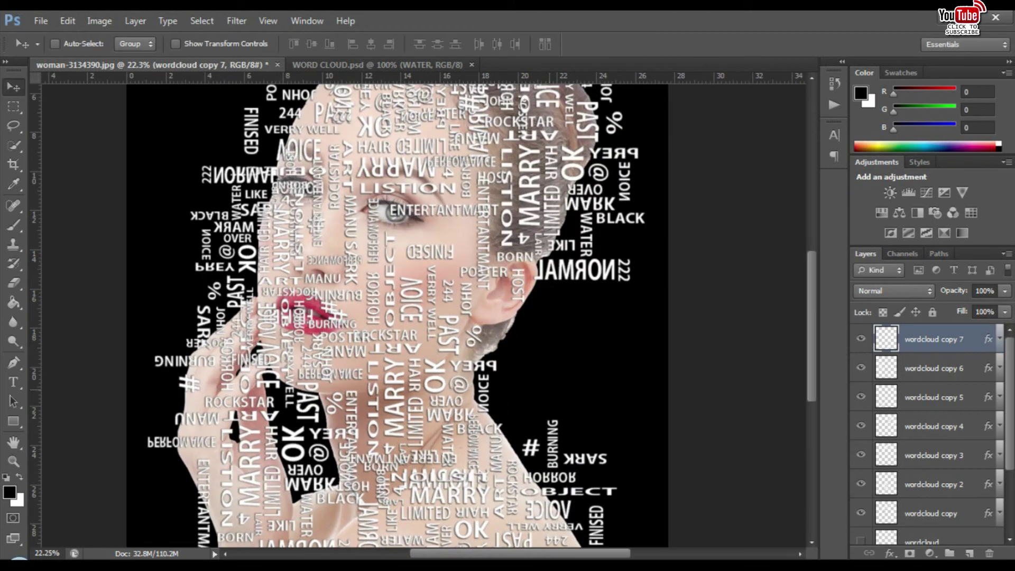
scroll(502, 465, down, 2)
scroll(413, 275, down, 2)
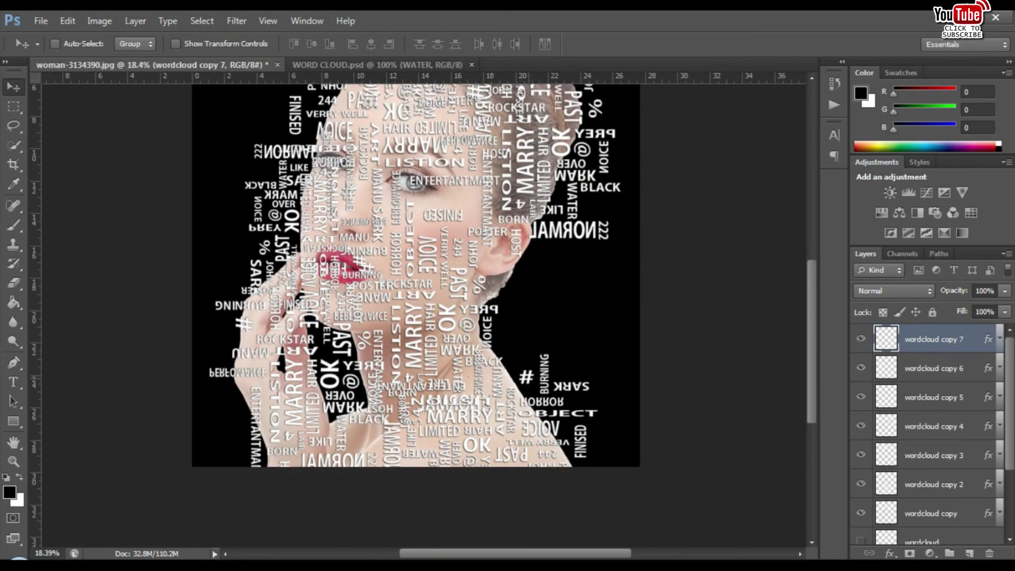
drag(559, 336, 580, 138)
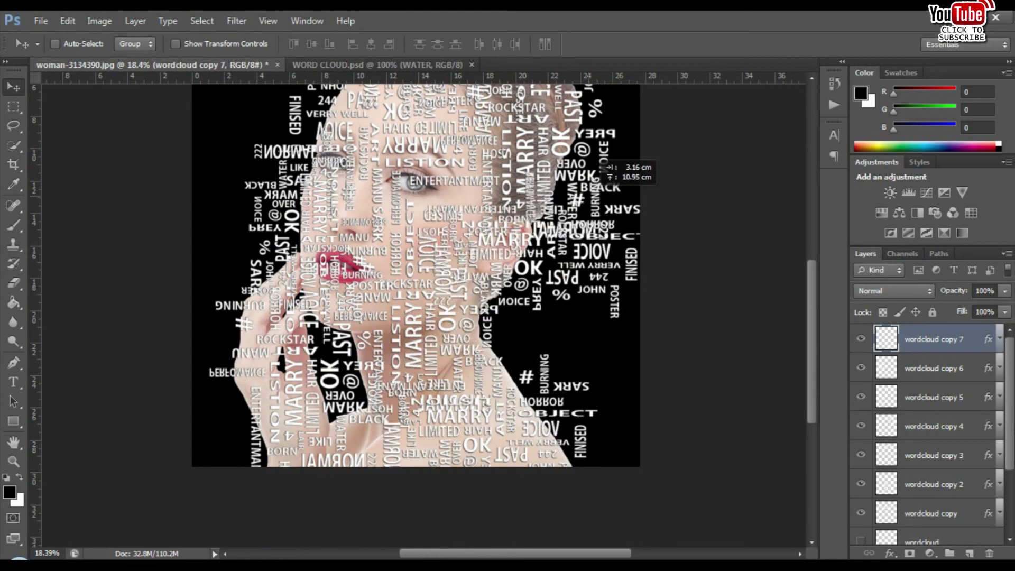
Duplicate it as copy 8, rotate a quarter turn and enlarge to about 112% over the face
key(ctrl+j)
scroll(579, 138, down, 1)
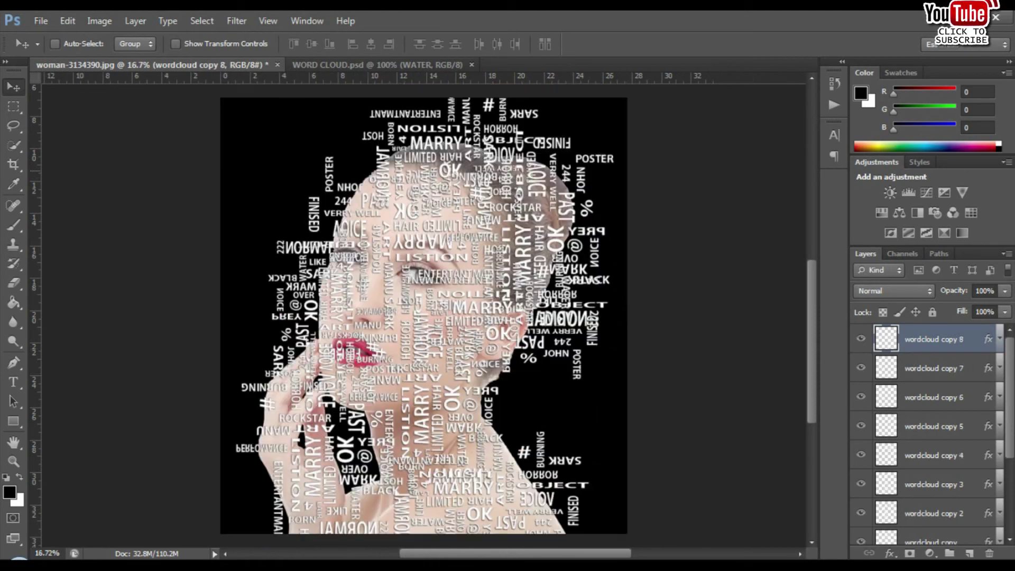
scroll(580, 139, down, 2)
scroll(580, 138, up, 2)
key(ctrl+t)
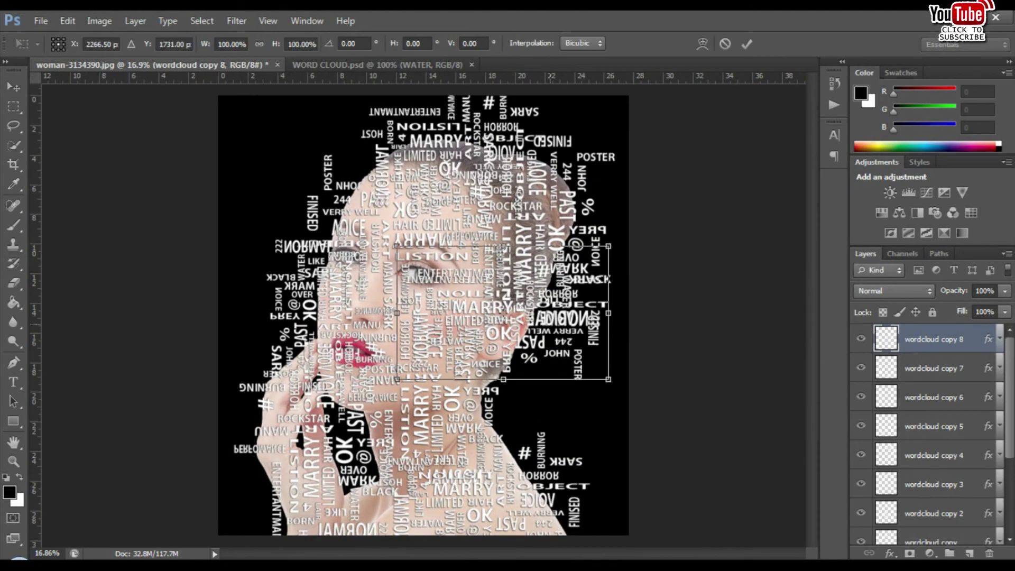
mouse_move(621, 238)
mouse_down()
mouse_move(576, 417)
mouse_move(528, 364)
mouse_move(580, 279)
mouse_move(444, 429)
mouse_up()
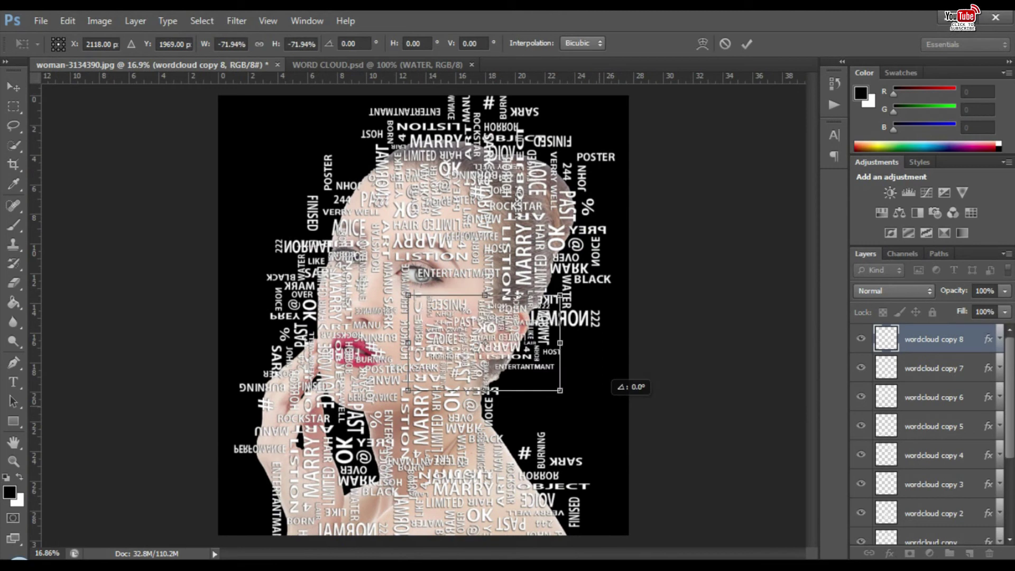
mouse_move(509, 339)
mouse_down()
mouse_move(454, 299)
mouse_move(489, 312)
mouse_up()
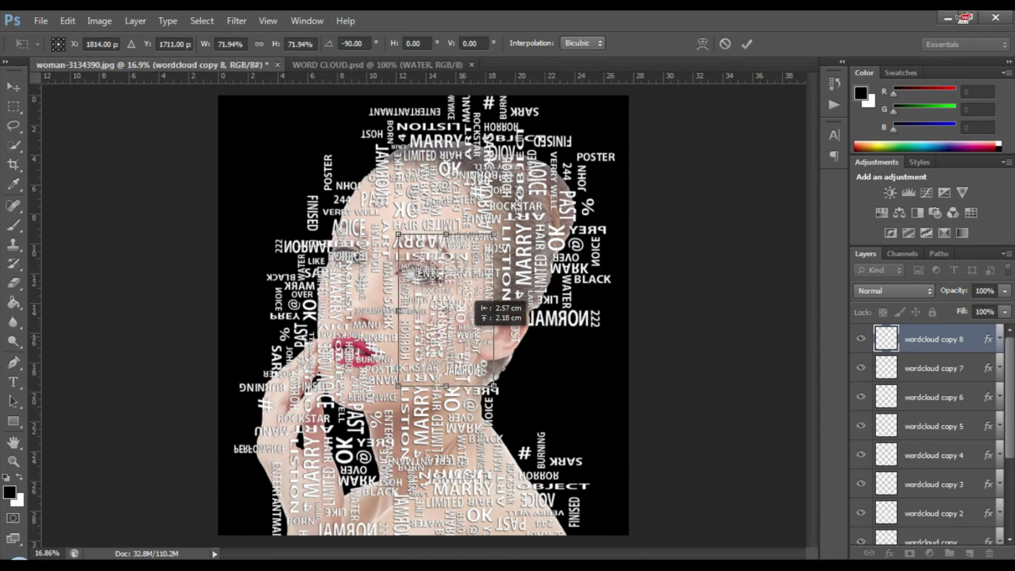
drag(511, 394, 636, 376)
mouse_move(528, 366)
mouse_down()
mouse_move(473, 358)
mouse_move(520, 367)
mouse_up()
Set copy 8 vertical and stretched over the lower face, apply, then Alt-drag out copy 9
mouse_move(566, 438)
mouse_down()
mouse_move(597, 410)
mouse_move(602, 352)
mouse_up()
drag(521, 366, 522, 352)
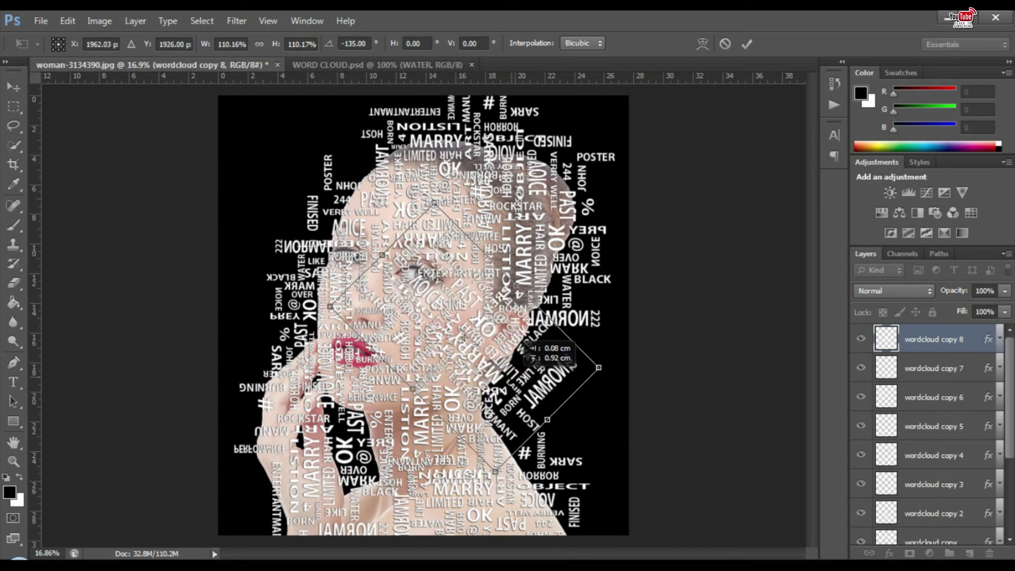
drag(522, 353, 492, 328)
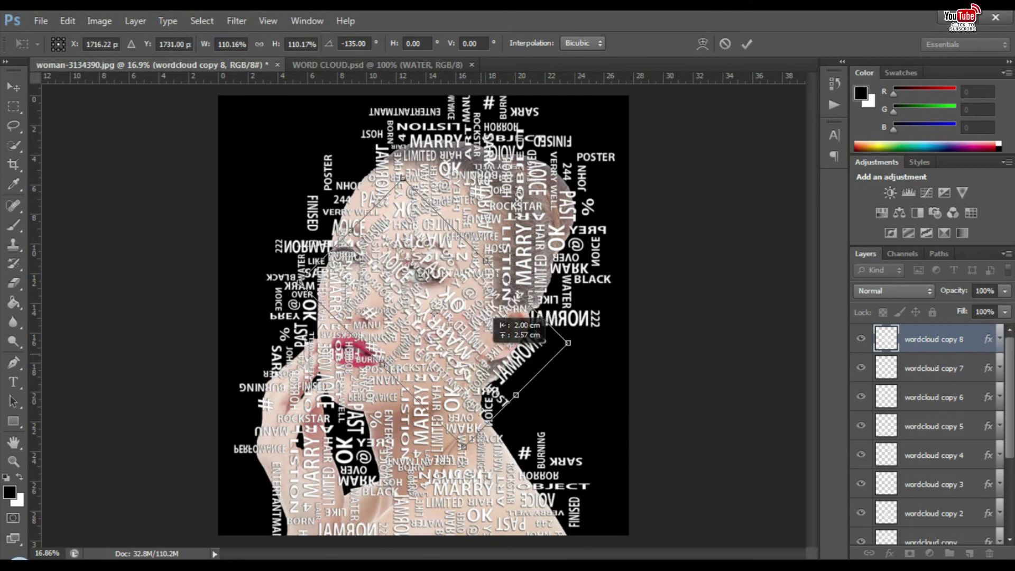
key(ctrl+z)
mouse_move(613, 370)
mouse_down()
mouse_move(605, 343)
mouse_move(579, 423)
mouse_move(544, 447)
mouse_up()
drag(537, 337, 574, 338)
mouse_move(515, 313)
mouse_down()
mouse_move(478, 288)
mouse_move(439, 336)
mouse_up()
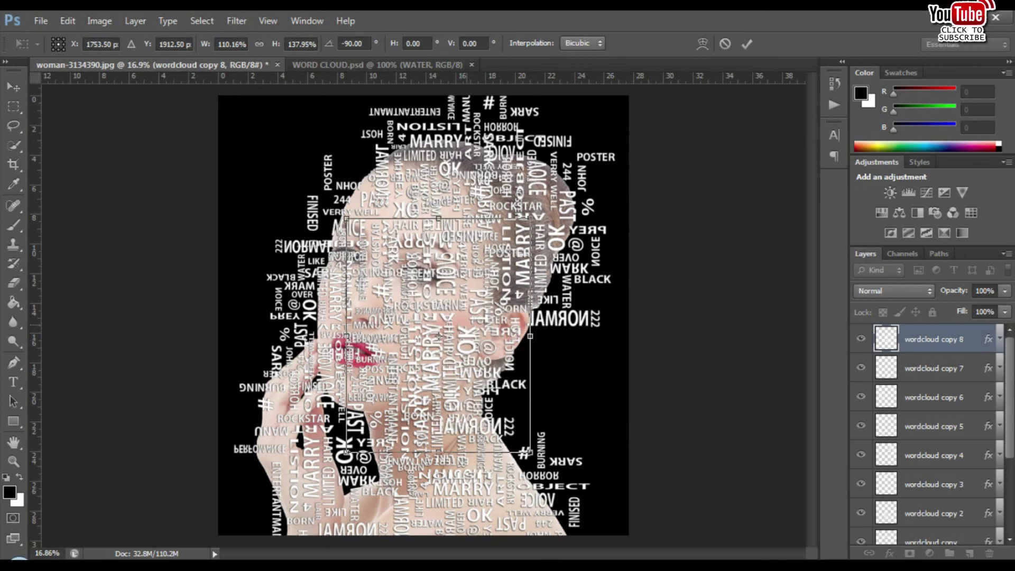
key(Return)
drag(364, 436, 423, 473)
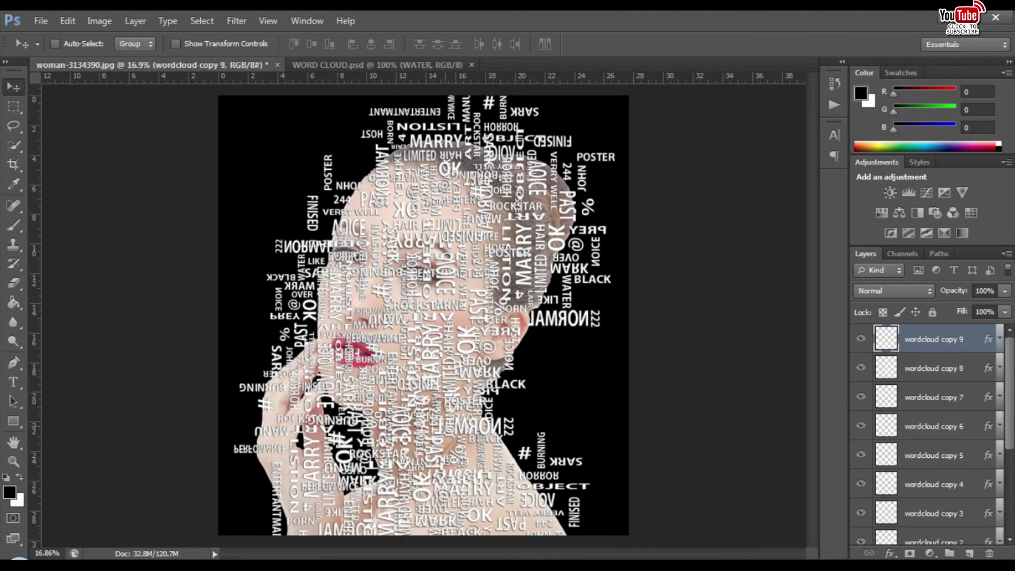
Free-transform copy 9, moving it down-right and shrinking it to about a quarter size
alt+scroll(423, 317, up, 3)
scroll(423, 317, down, 3)
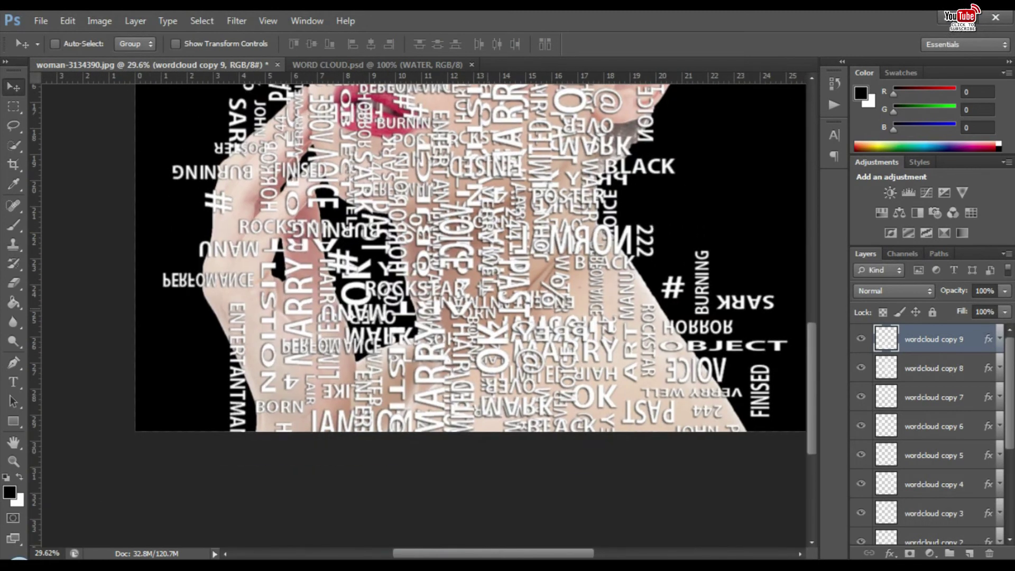
key(ctrl+t)
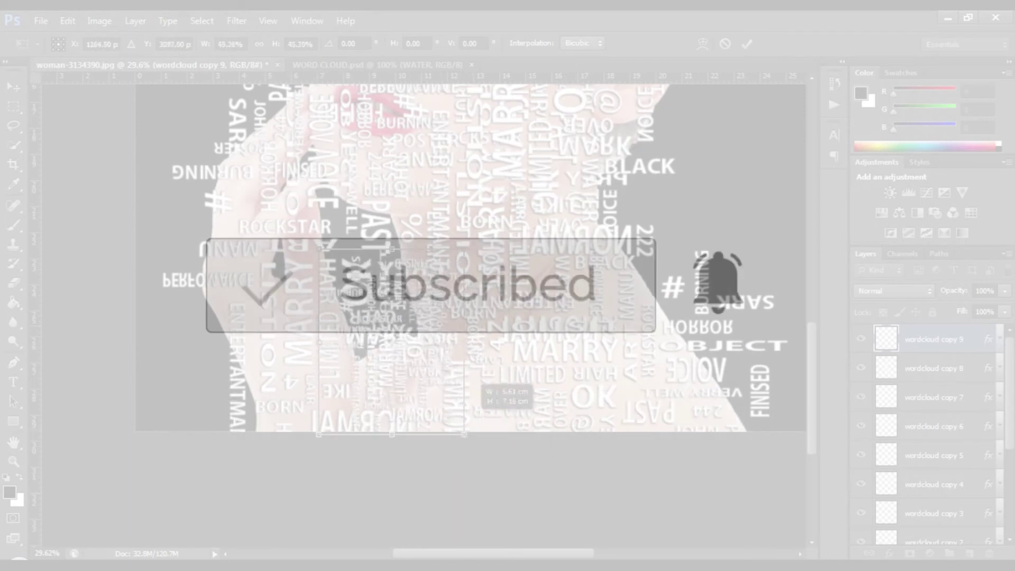
mouse_move(416, 306)
mouse_down()
mouse_move(441, 349)
mouse_move(435, 360)
mouse_up()
drag(475, 302, 437, 332)
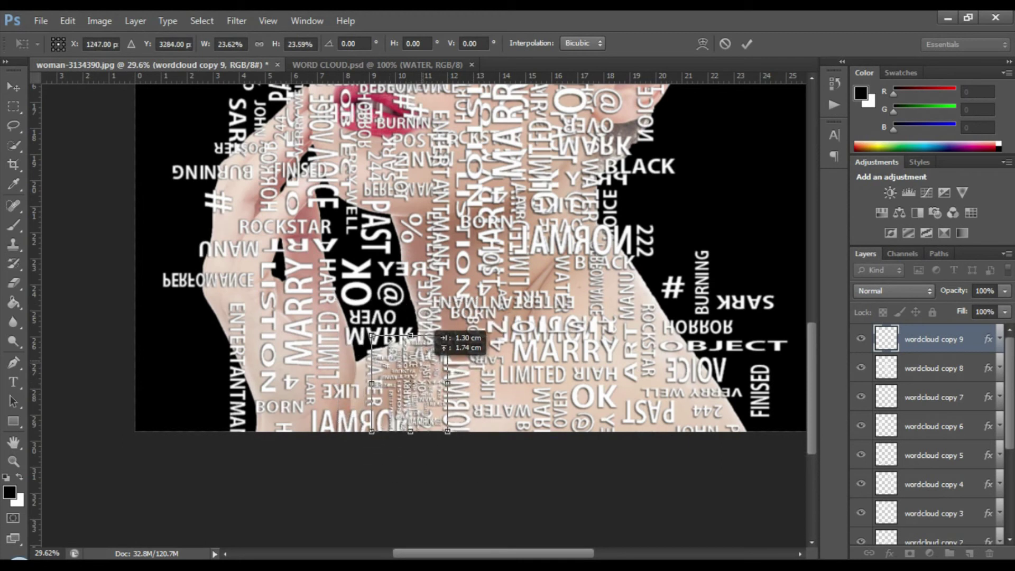
scroll(437, 332, down, 3)
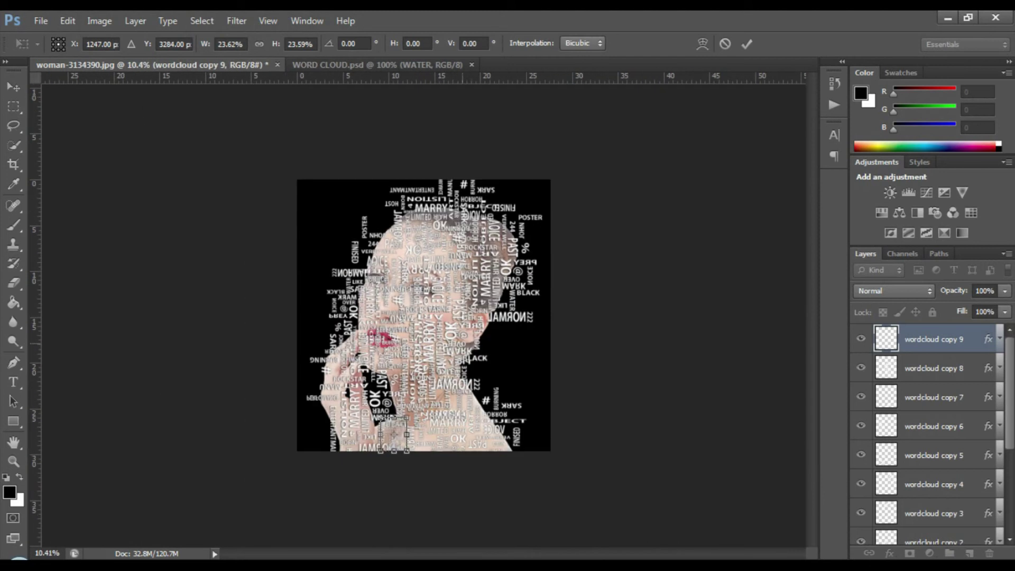
scroll(423, 313, up, 1)
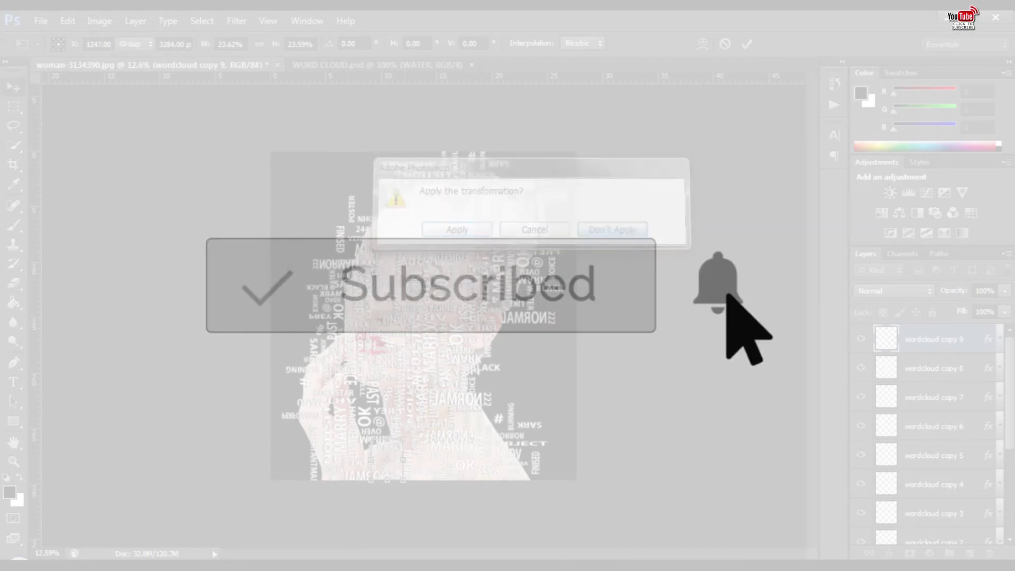
Discard the pending transform and delete the wordcloud copy 9 layer
key(Return)
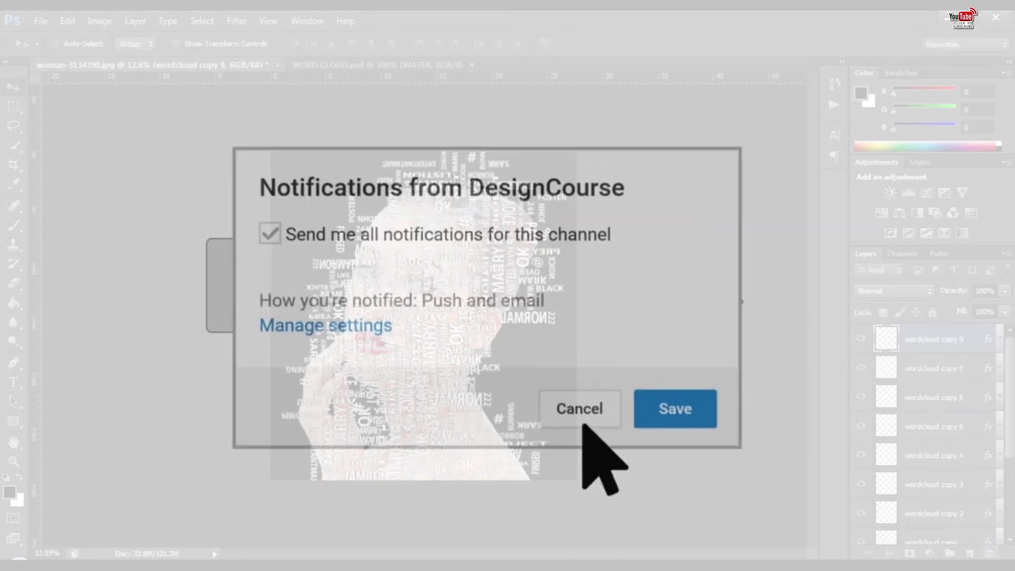
key(alt+bracketleft)
scroll(930, 433, down, 3)
scroll(931, 433, down, 2)
scroll(930, 433, up, 5)
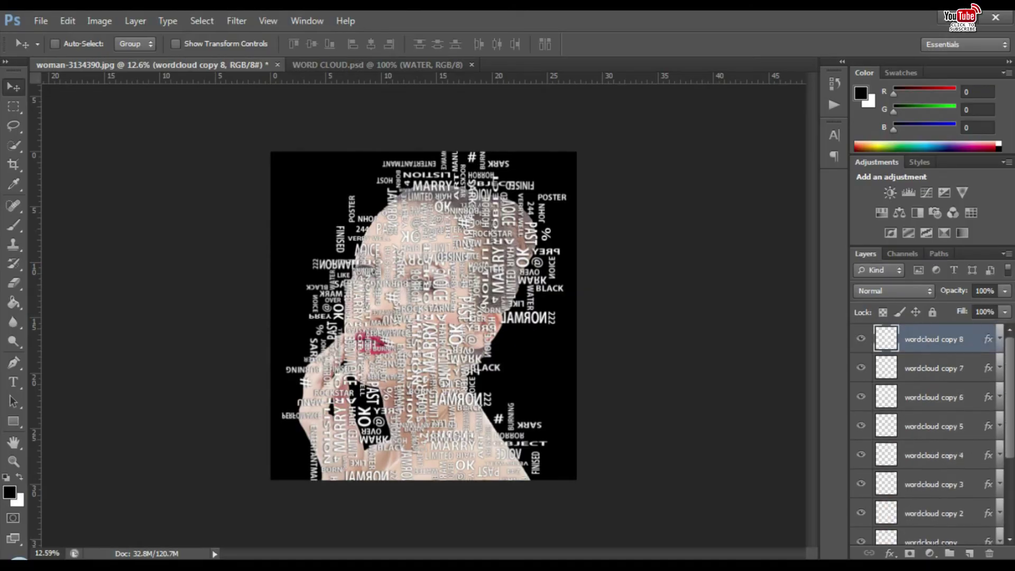
Select all the wordcloud copy layers and group them into Group 1
scroll(930, 434, down, 3)
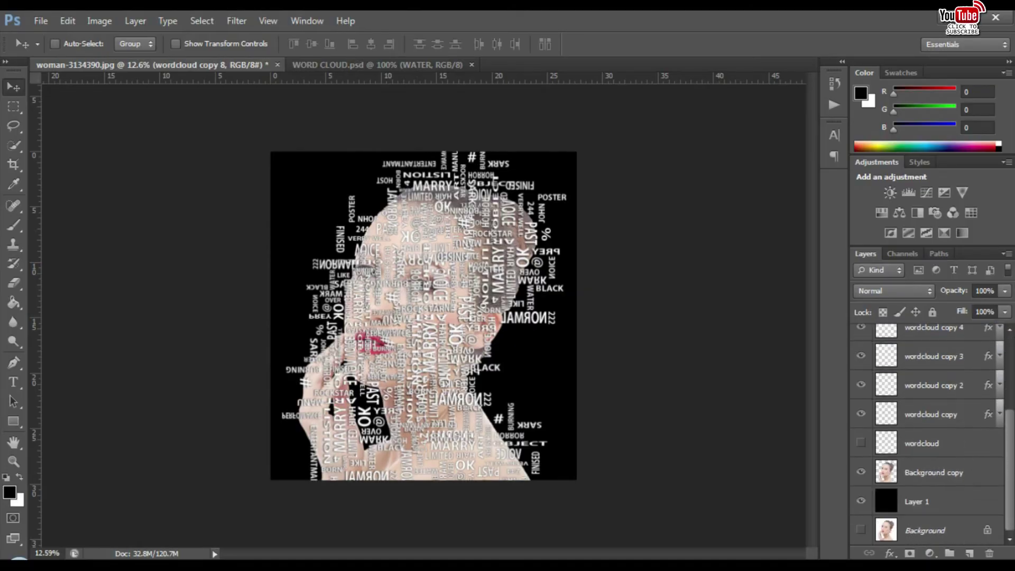
shift+click(930, 414)
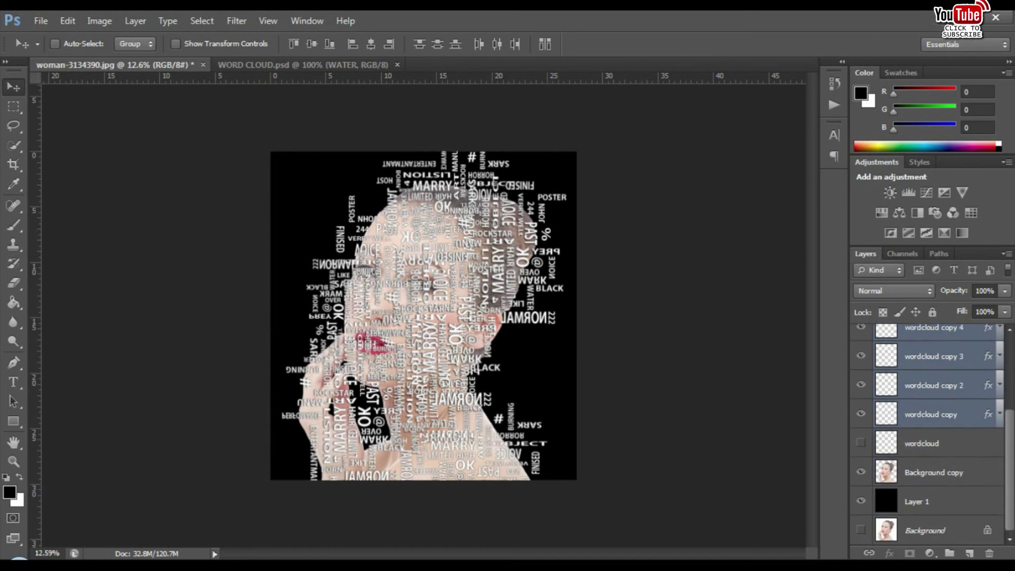
key(ctrl+g)
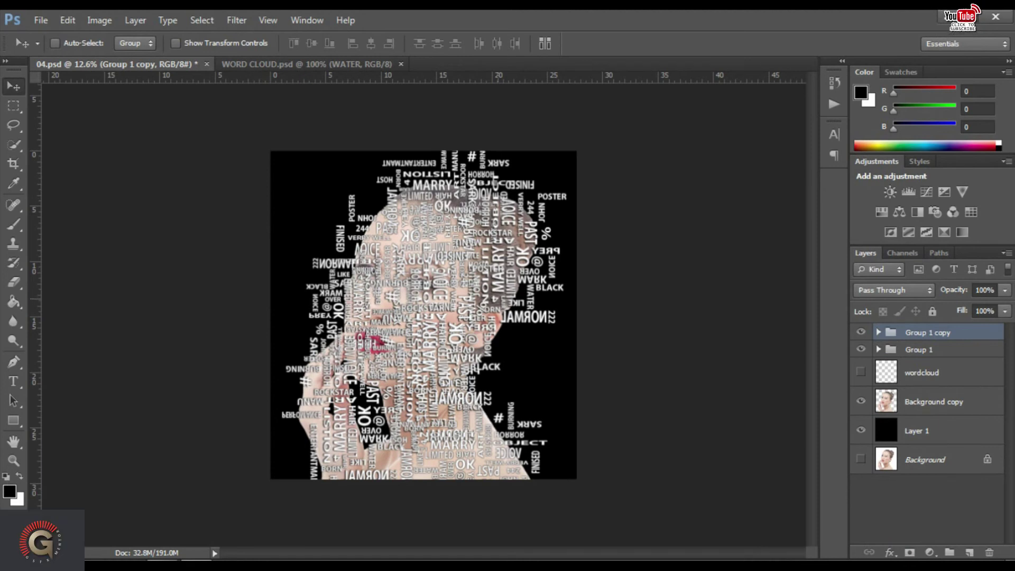
Duplicate Group 1 and rotate Group 1 copy 180° upside down
scroll(423, 315, down, 1)
drag(462, 216, 464, 217)
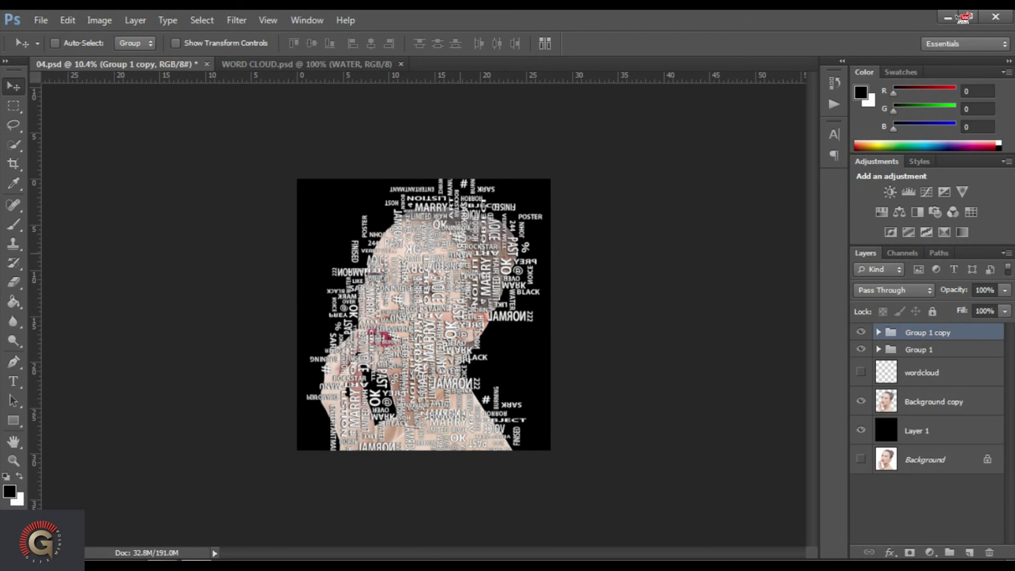
key(ctrl+t)
mouse_move(547, 158)
mouse_down()
mouse_move(402, 482)
mouse_move(316, 441)
mouse_up()
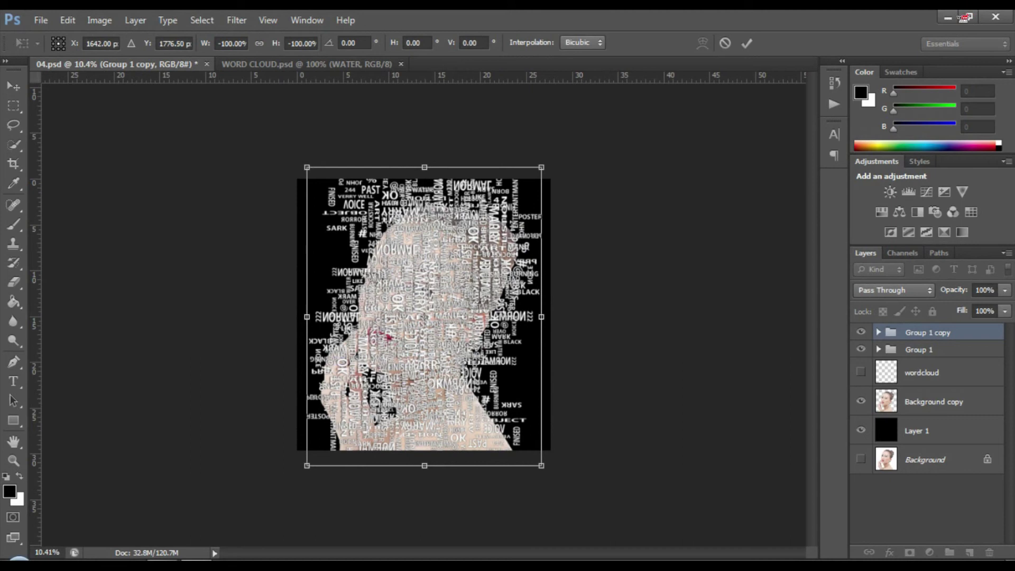
Apply the flip, then convert Group 1 and Group 1 copy into one smart object
key(v)
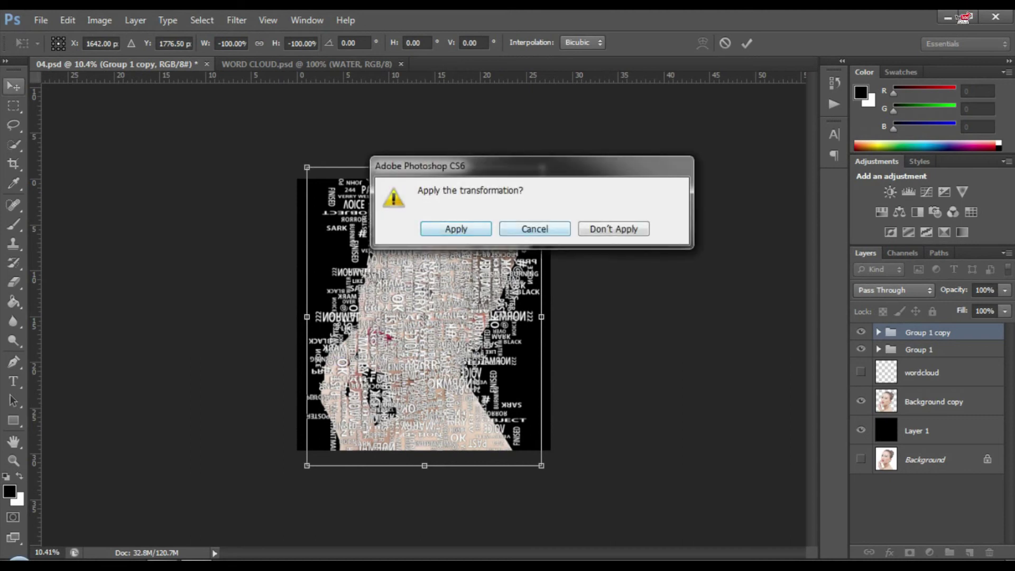
key(Return)
key(alt+shift+bracketleft)
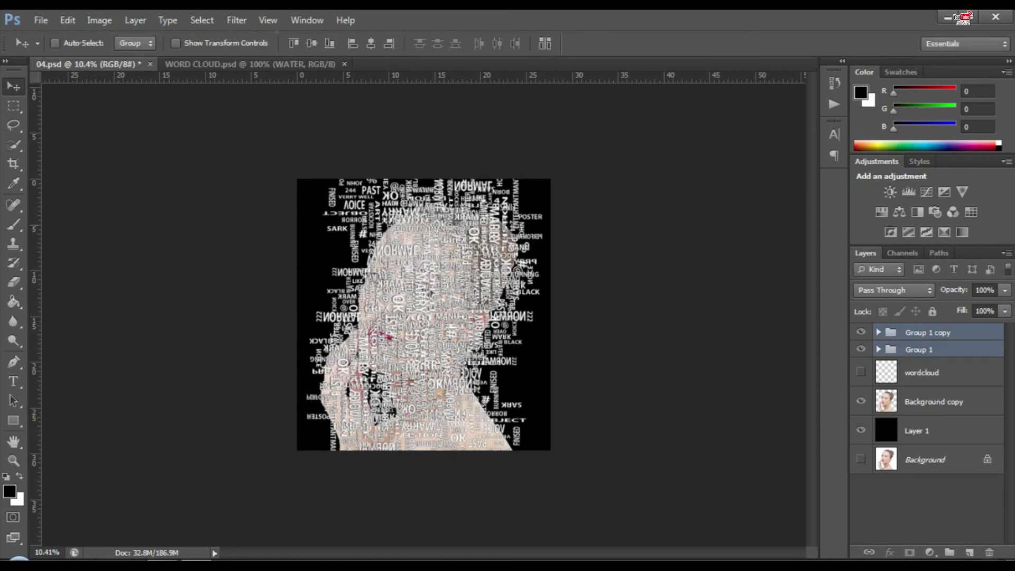
right_click(939, 340)
click(824, 254)
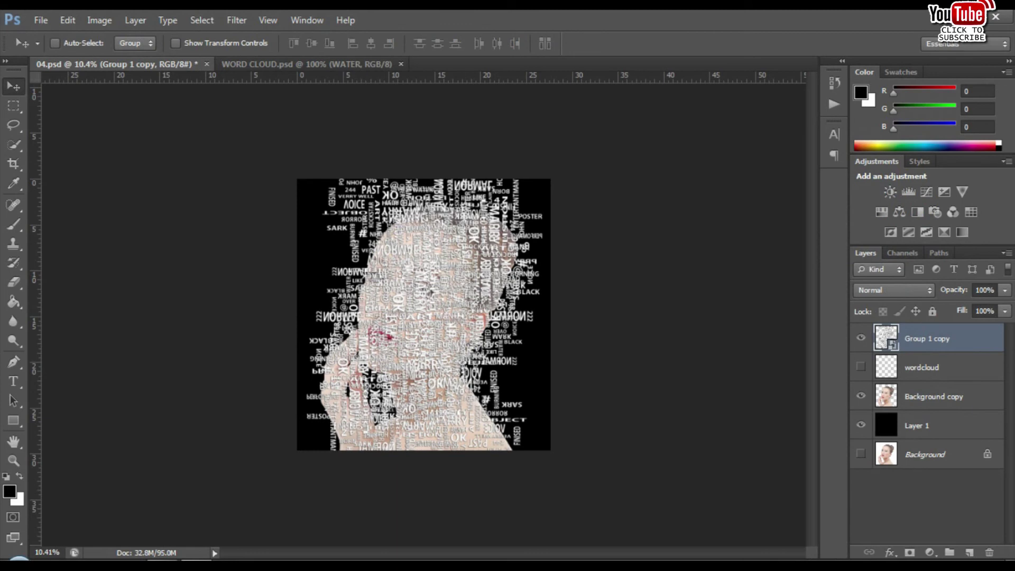
Duplicate the smart object, rename it 'Displacment', and hide Group 1 copy
key(ctrl+j)
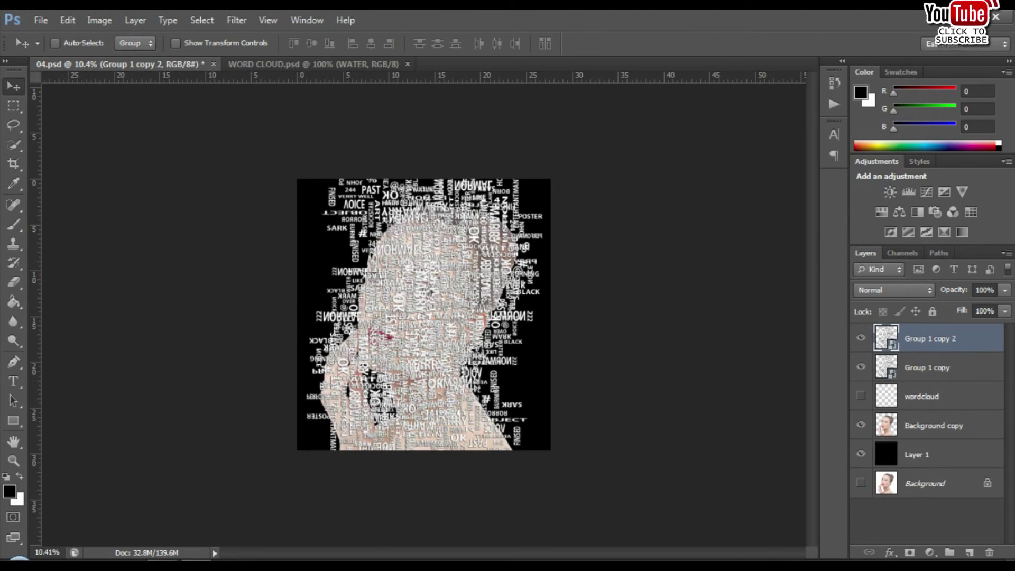
double_click(930, 339)
text(di)
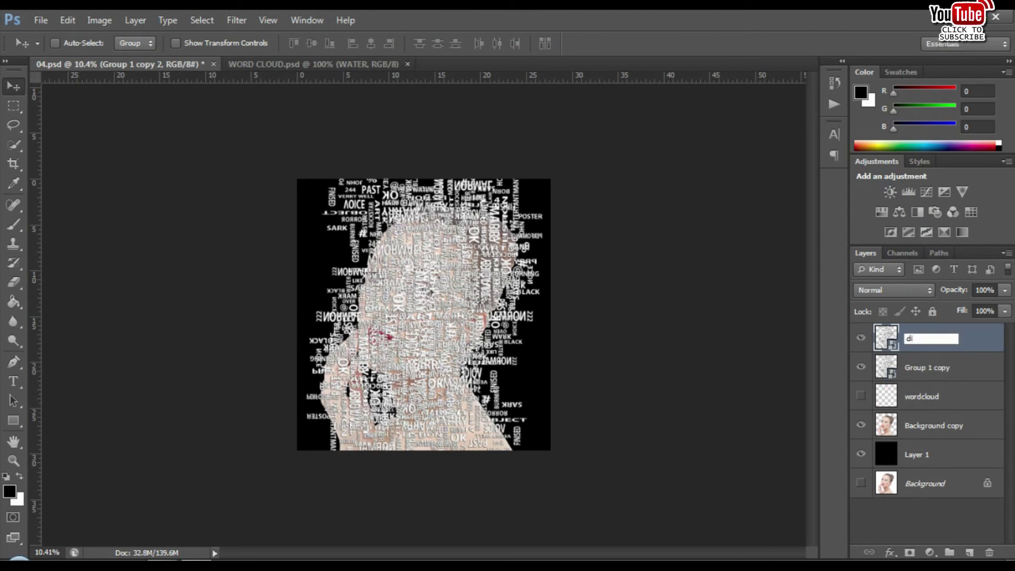
key(BackSpace)
key(BackSpace)
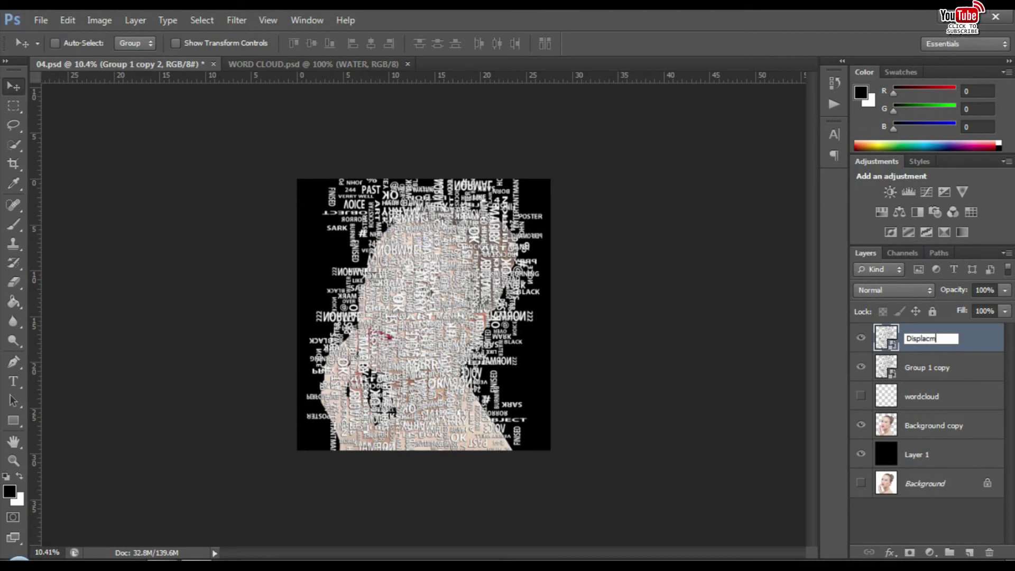
key(Return)
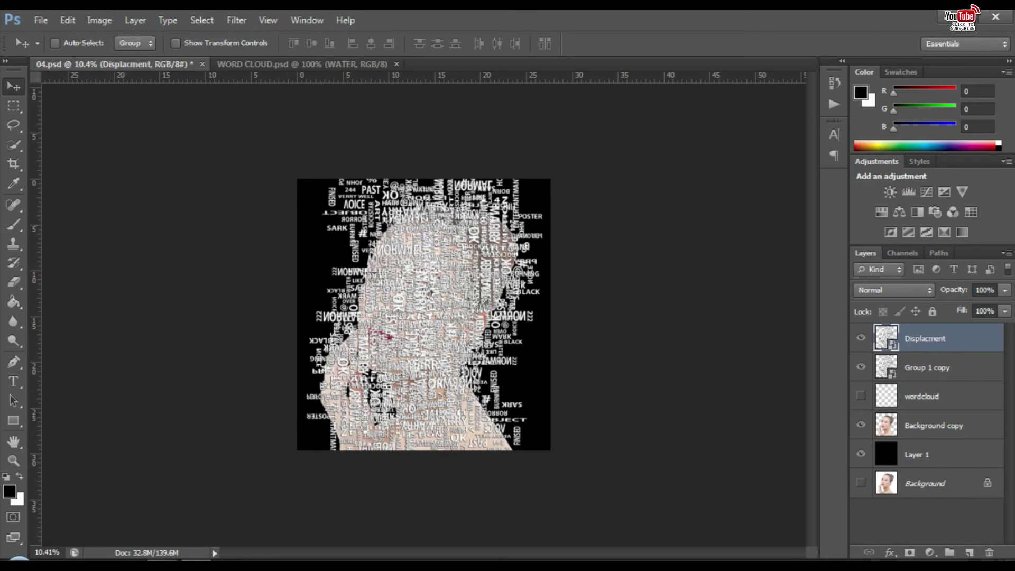
click(861, 366)
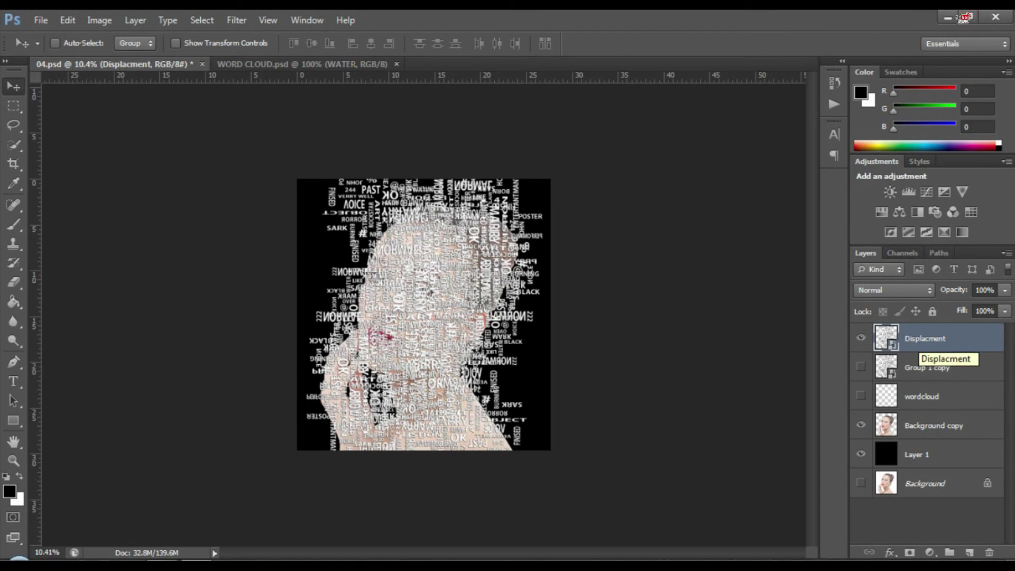
click(237, 20)
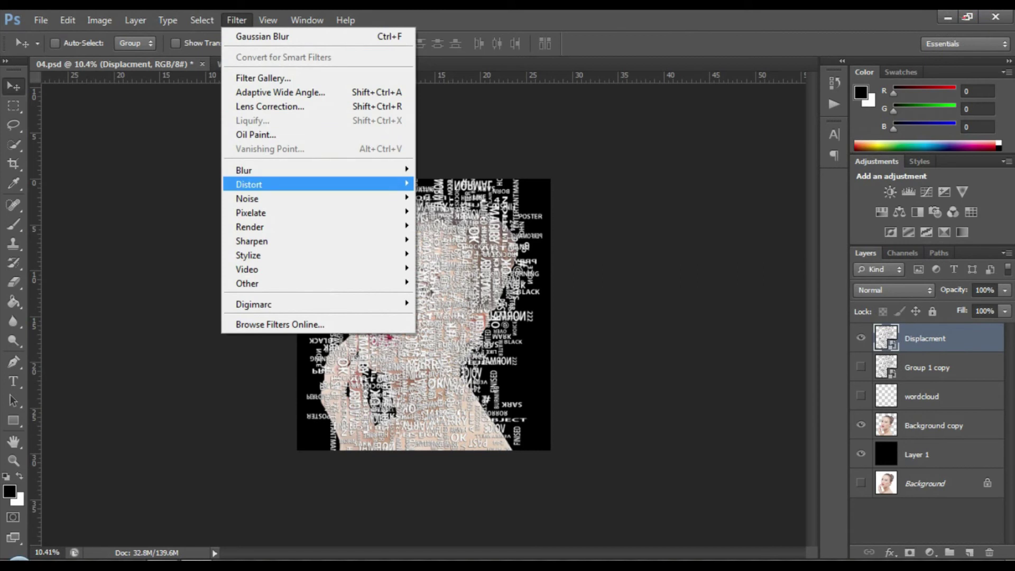
Apply Displace at 10/10 scale with Displacment.psd as the map, then hide the Displacment layer
click(442, 183)
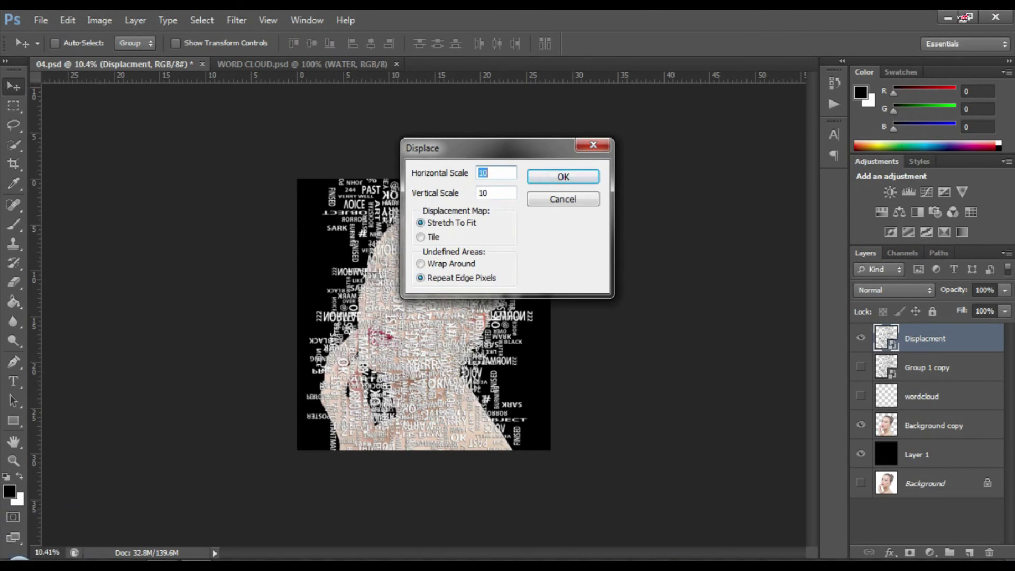
key(Return)
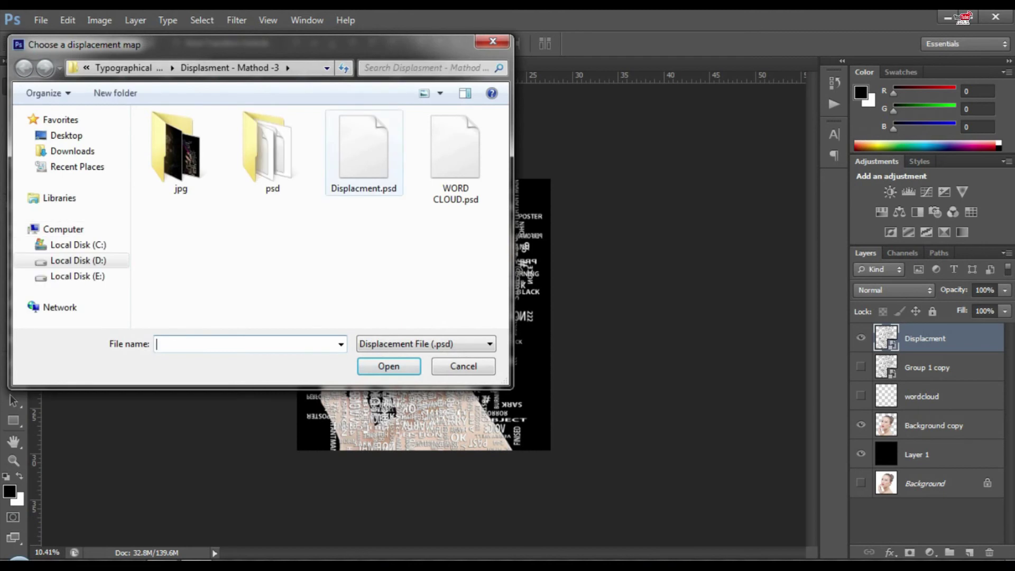
click(363, 151)
key(Return)
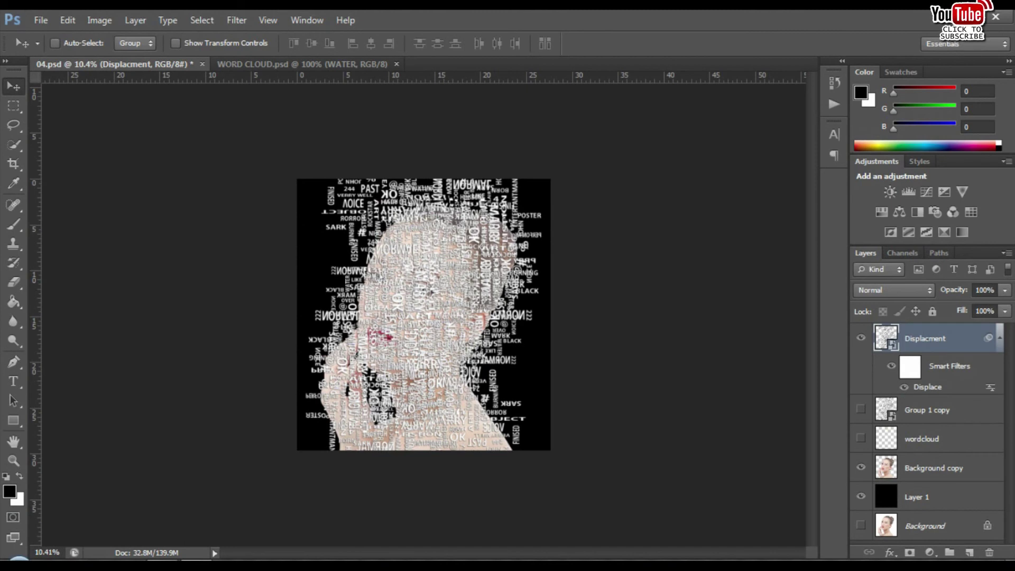
click(999, 339)
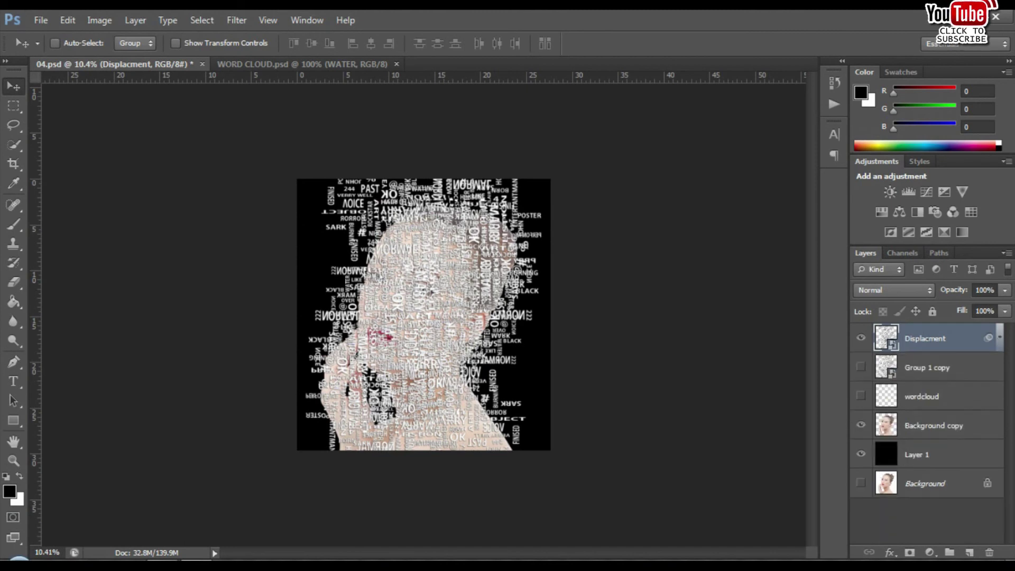
click(860, 337)
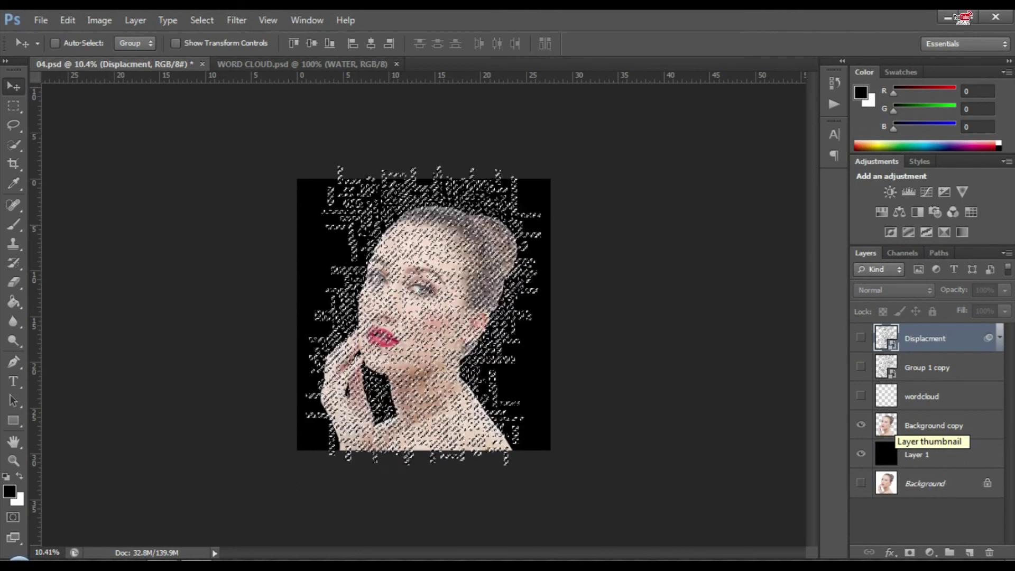
With Background copy selected, stamp all visible layers into a new Layer 2 (Ctrl+Alt+Shift+E)
click(885, 429)
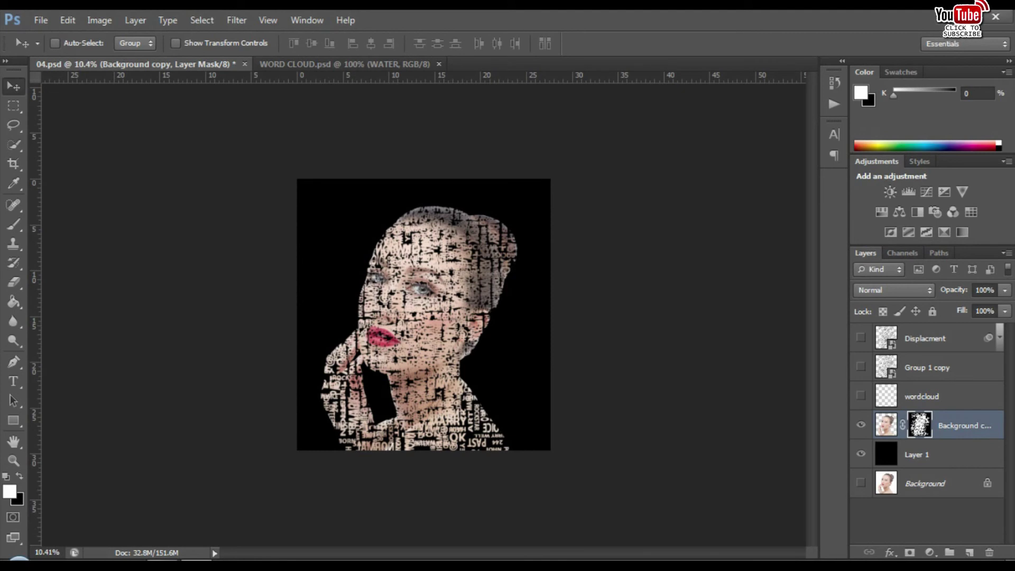
key(d)
key(ctrl+shift+alt+e)
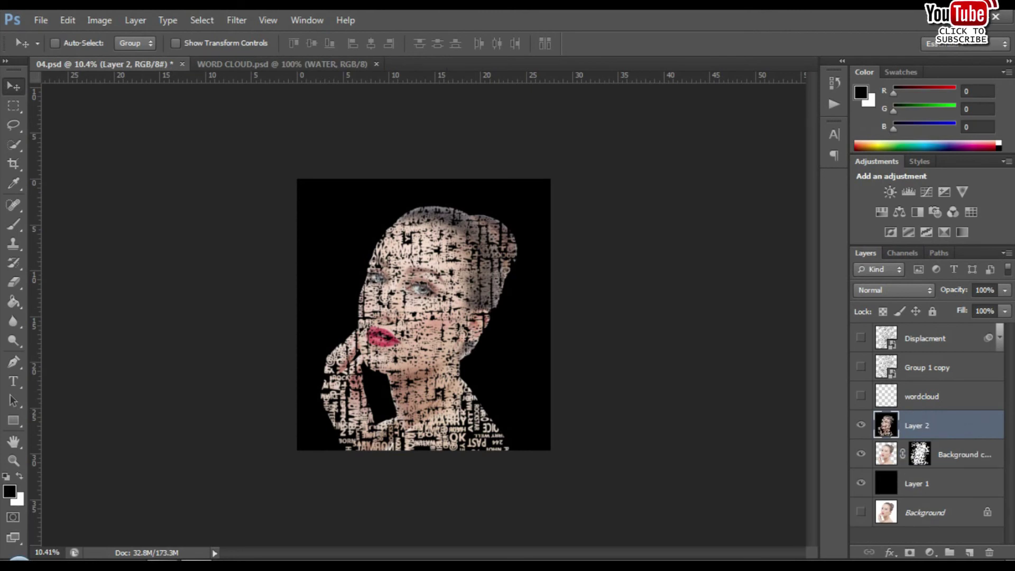
Hide Background copy and move Layer 2 to the top of the layer stack
click(861, 453)
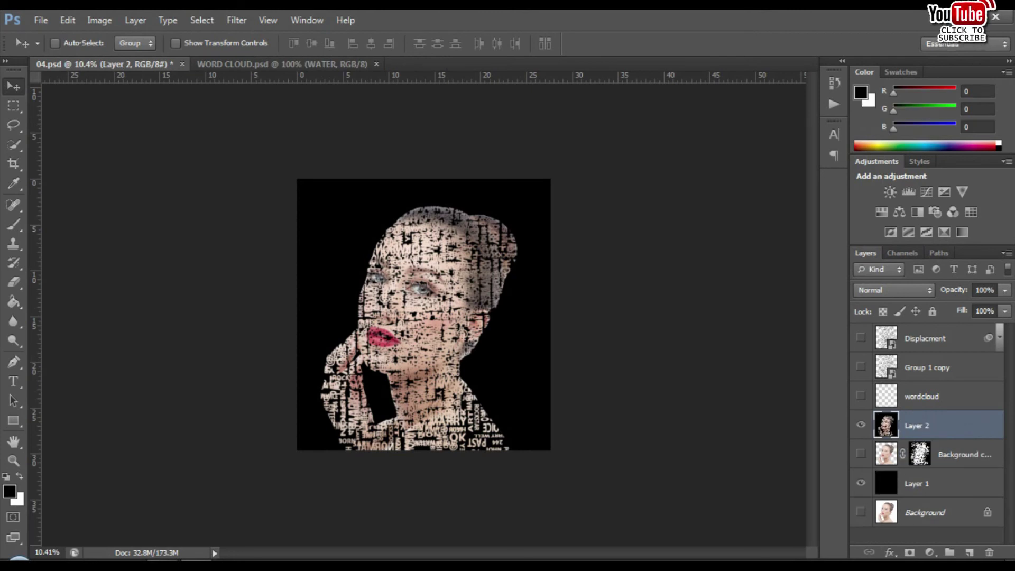
drag(917, 425, 917, 339)
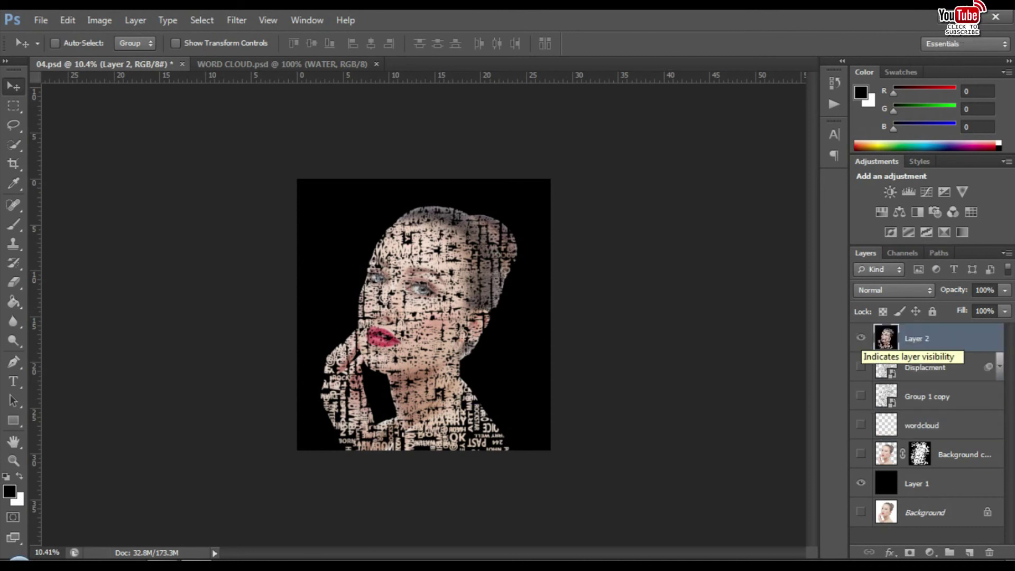
click(860, 338)
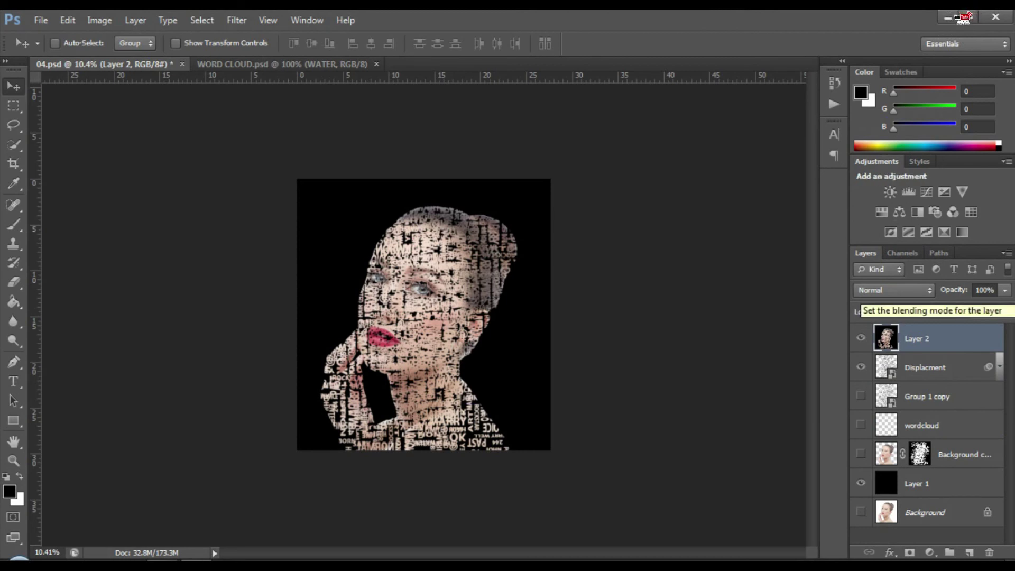
Cycle Layer 2 through blend modes such as Multiply and Hue, ending on Linear Dodge (Add)
click(893, 289)
click(965, 17)
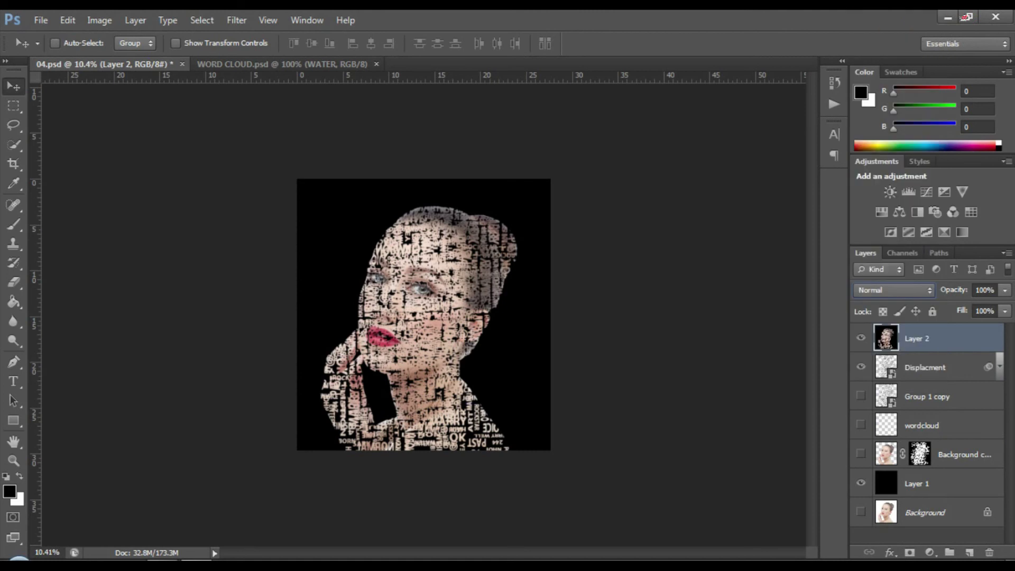
key(Down)
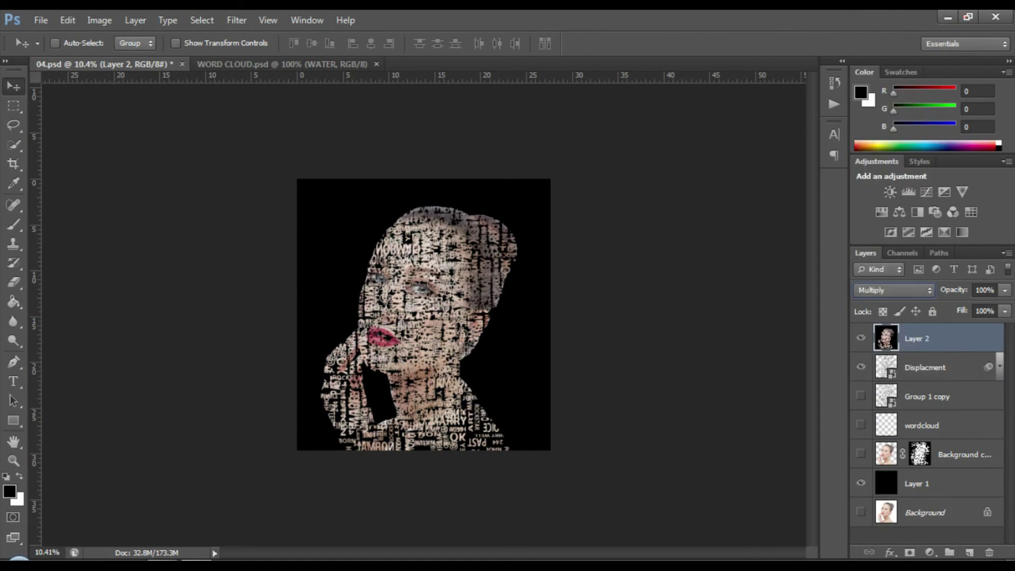
key(Down)
key(Down)
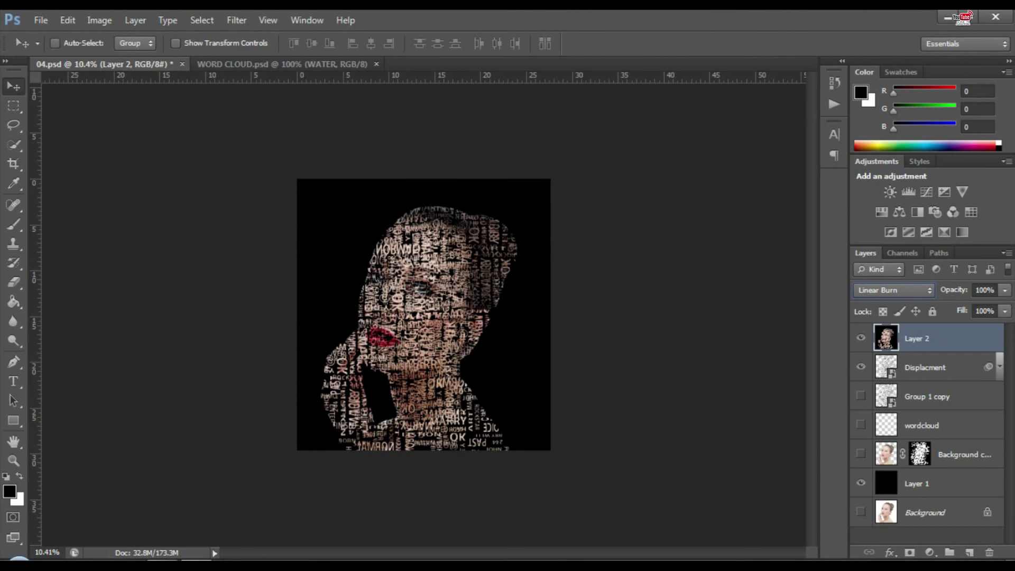
key(Up)
key(Up)
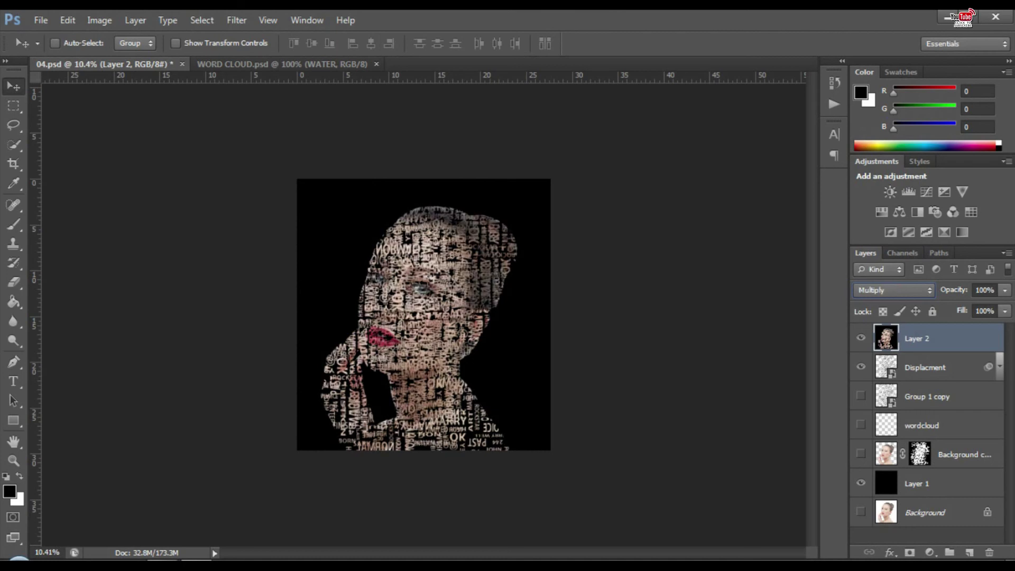
key(Down)
key(Down)
key(Down)
key(Down)
key(Down)
key(Down)
key(Down)
key(Down)
key(Down)
key(Down)
key(Down)
key(Down)
key(Down)
key(Down)
key(Down)
key(Down)
key(Down)
key(Down)
key(Down)
key(Down)
key(Down)
key(Down)
key(Down)
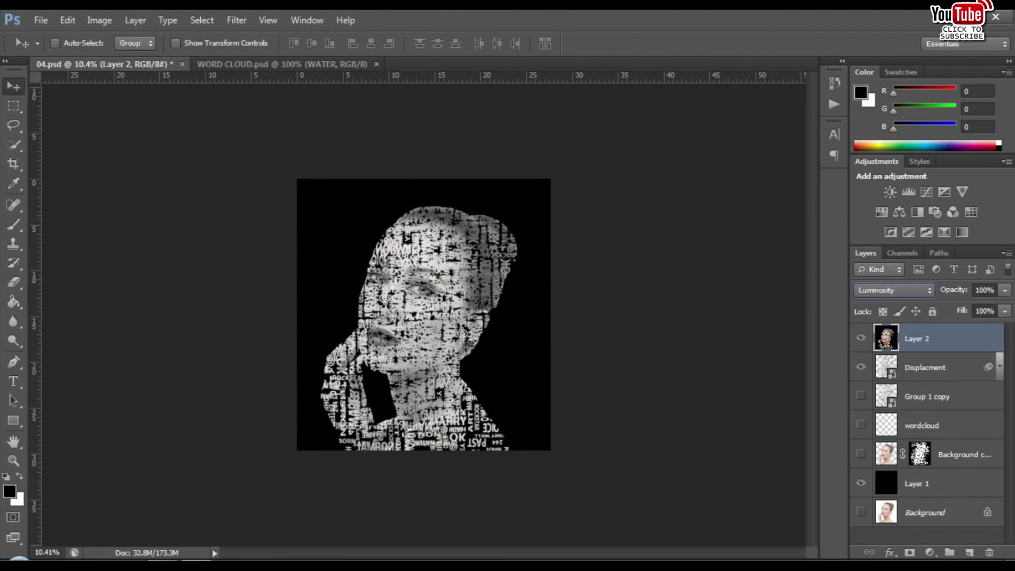
key(Up)
key(Up)
key(Up)
key(Up)
key(Up)
key(Up)
key(Up)
key(Up)
key(Up)
key(Up)
key(Up)
key(Up)
key(Up)
key(Up)
key(Up)
key(Up)
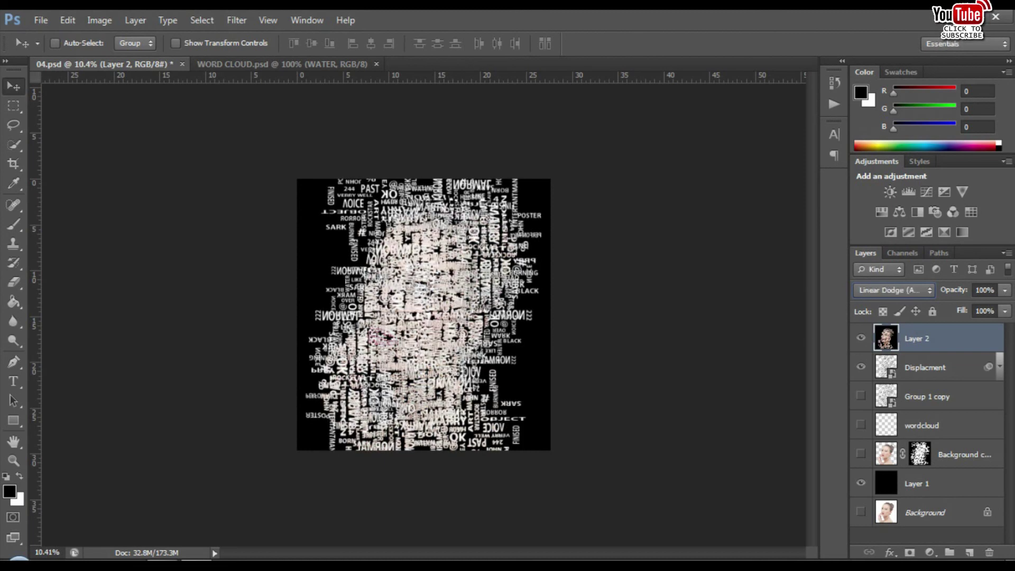
key(Up)
key(Up)
key(Up)
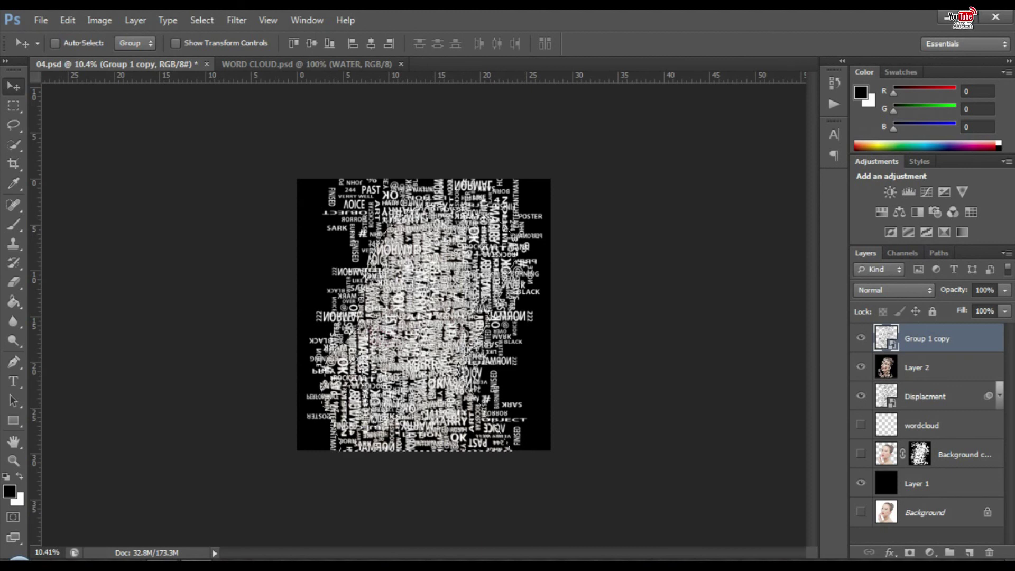
Add a portrait silhouette mask to Group 1 copy and set its opacity to 14%
click(909, 553)
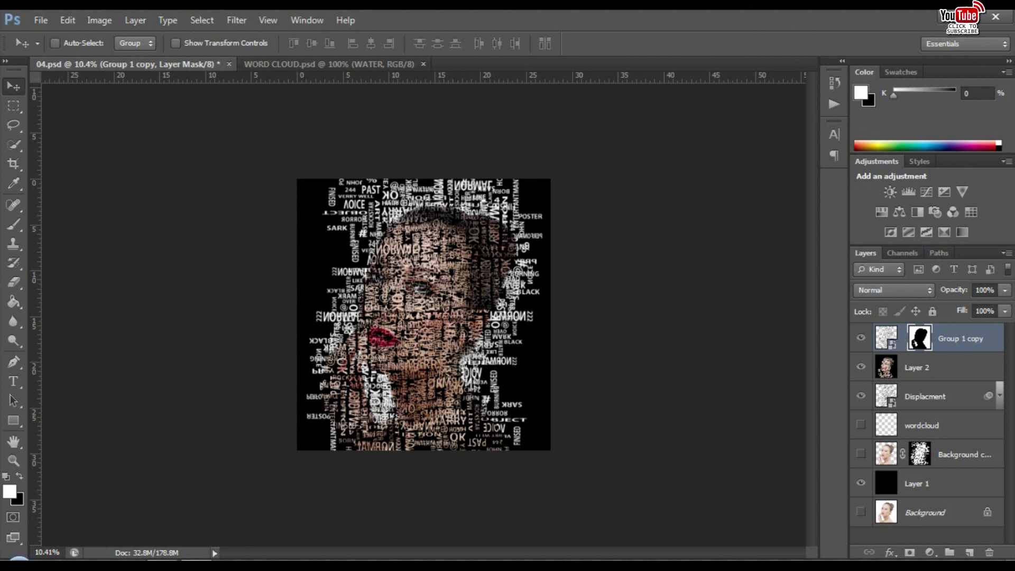
click(886, 337)
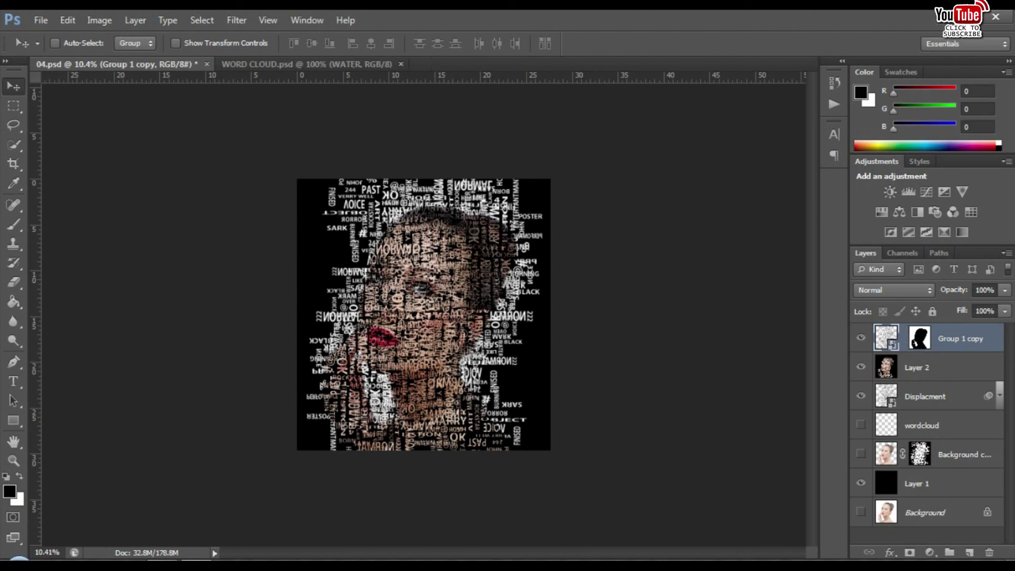
click(1004, 290)
drag(1002, 306, 938, 306)
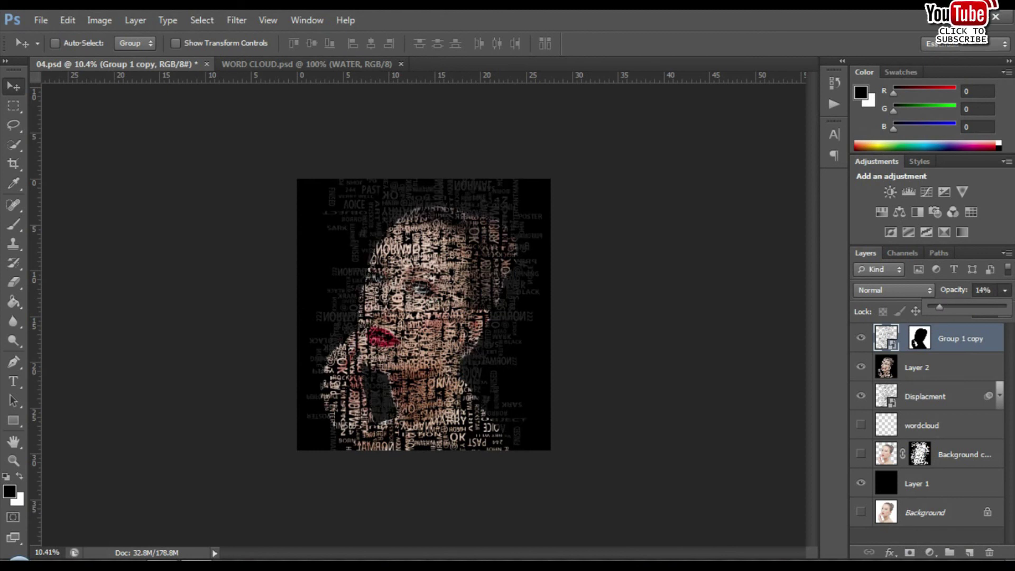
drag(939, 306, 936, 307)
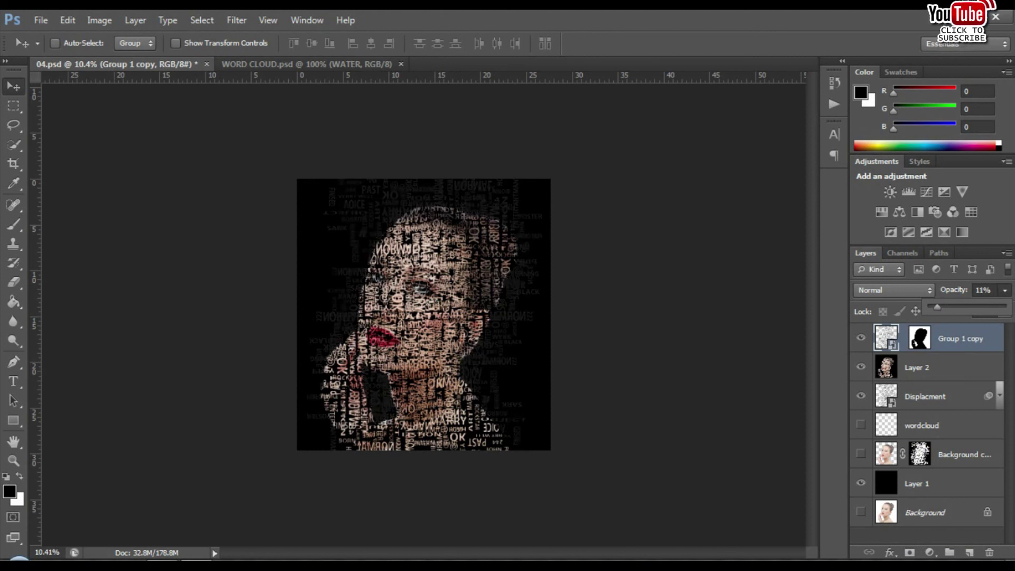
scroll(423, 315, up, 1)
scroll(424, 314, up, 2)
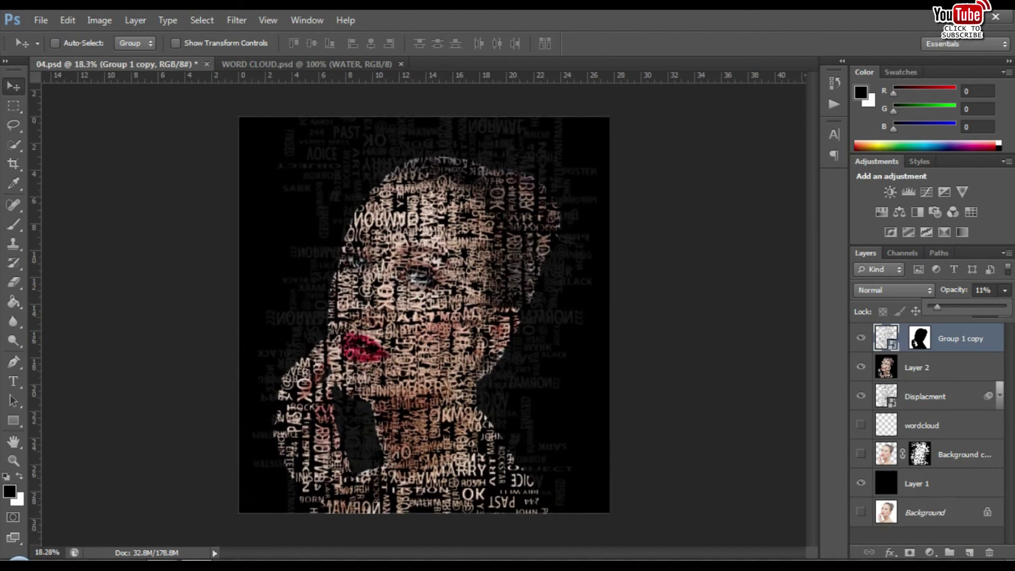
drag(939, 306, 959, 290)
scroll(942, 306, down, 1)
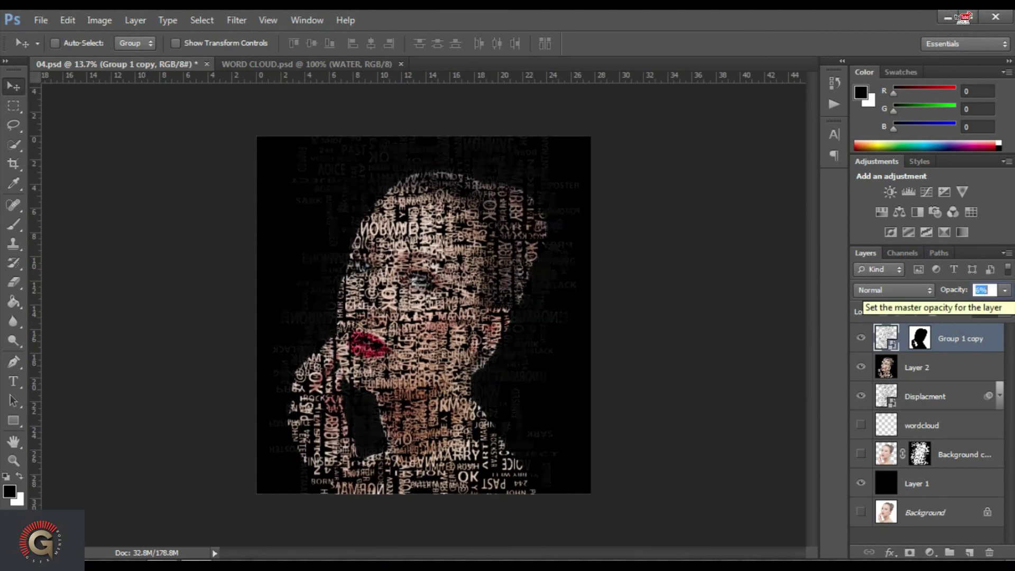
key(Down)
key(Down)
key(Down)
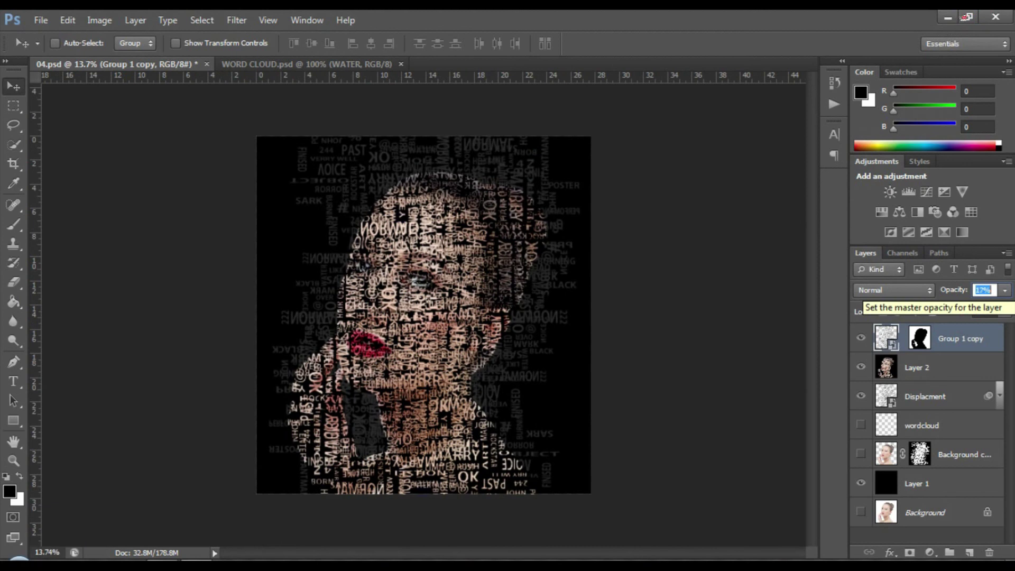
key(Down)
key(Down)
key(Down)
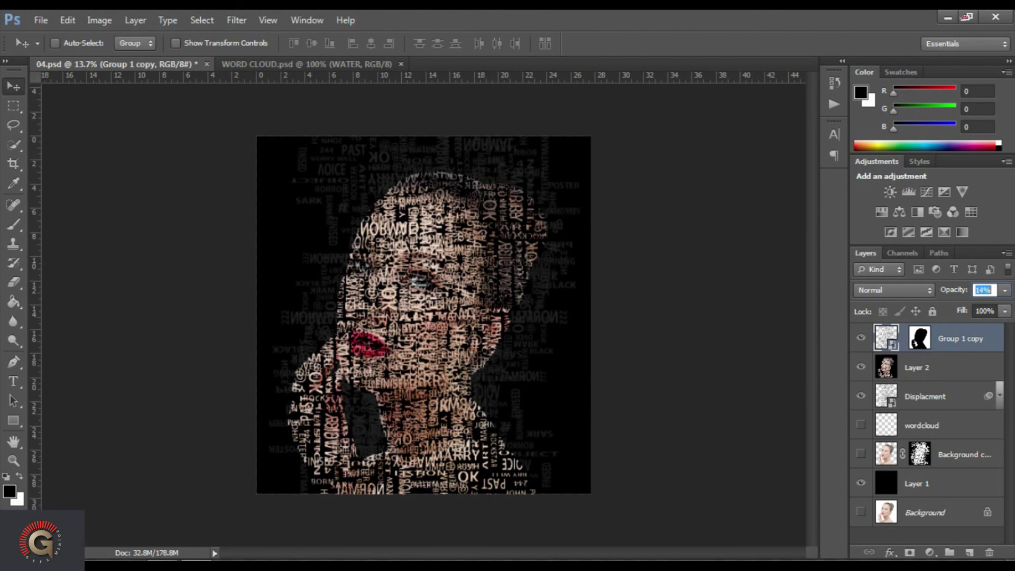
key(Return)
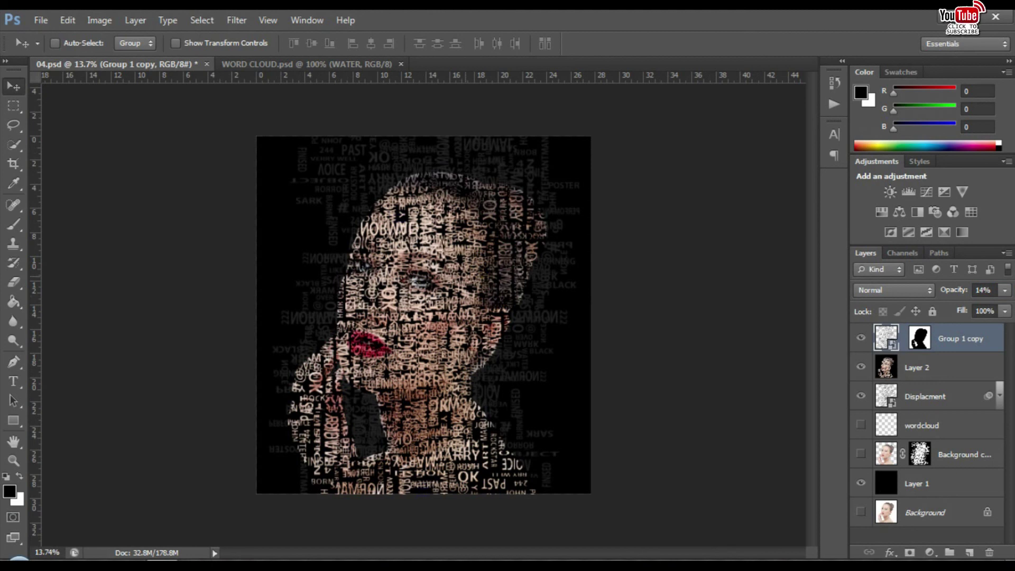
Free-transform the word-cloud backdrop, shrinking it slightly and nudging it right
key(ctrl+t)
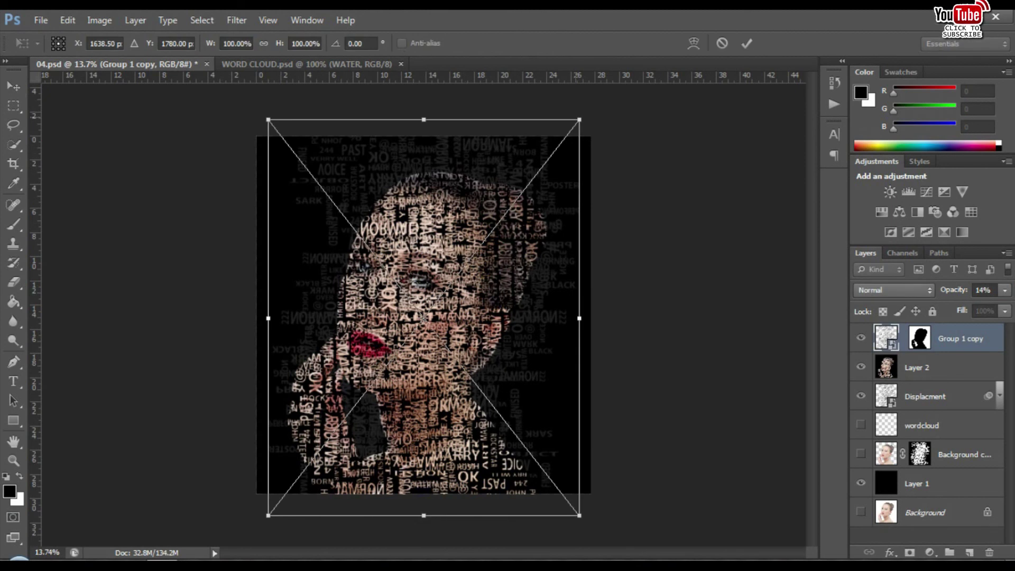
drag(579, 119, 563, 140)
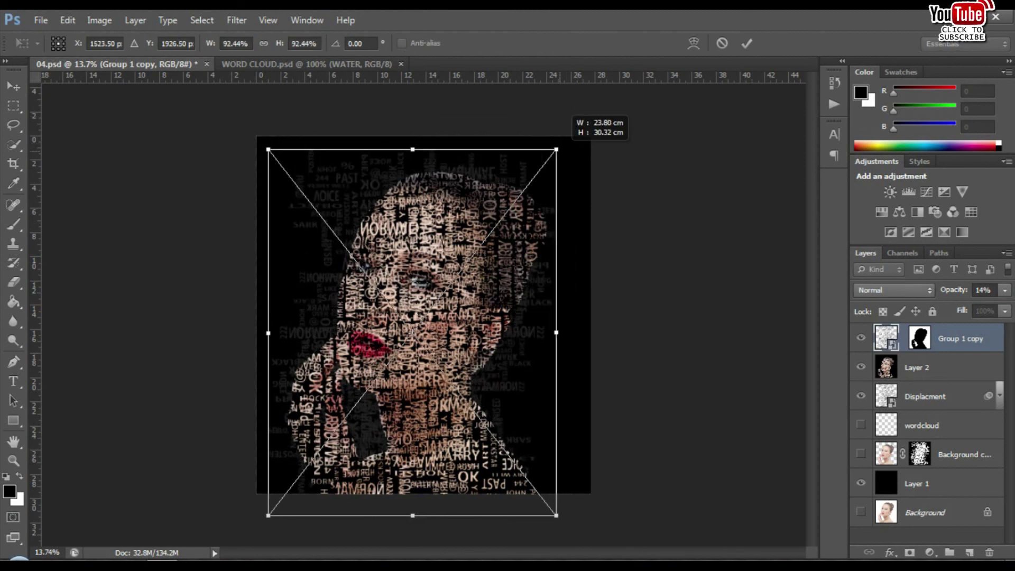
drag(418, 328, 420, 328)
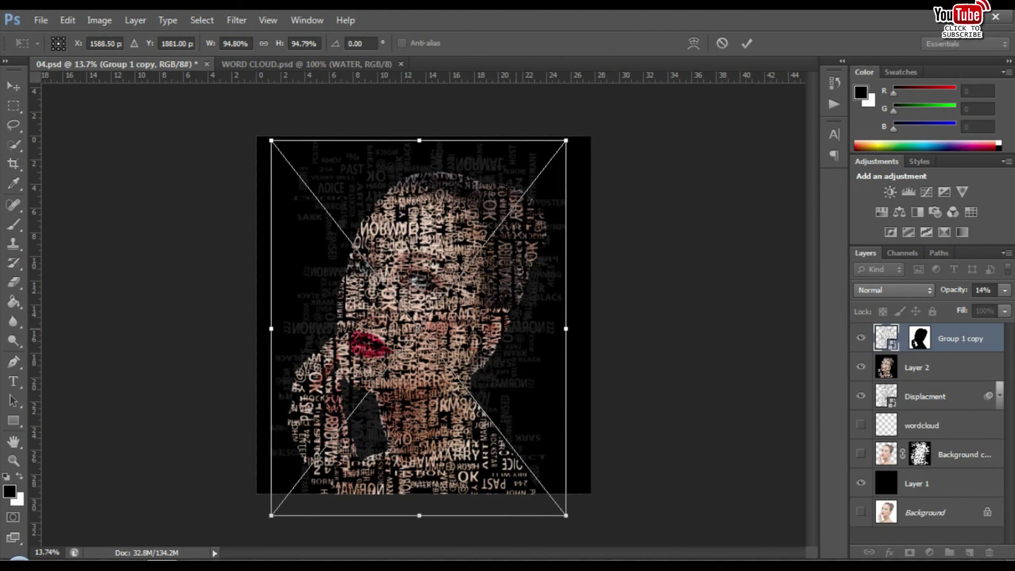
key(Return)
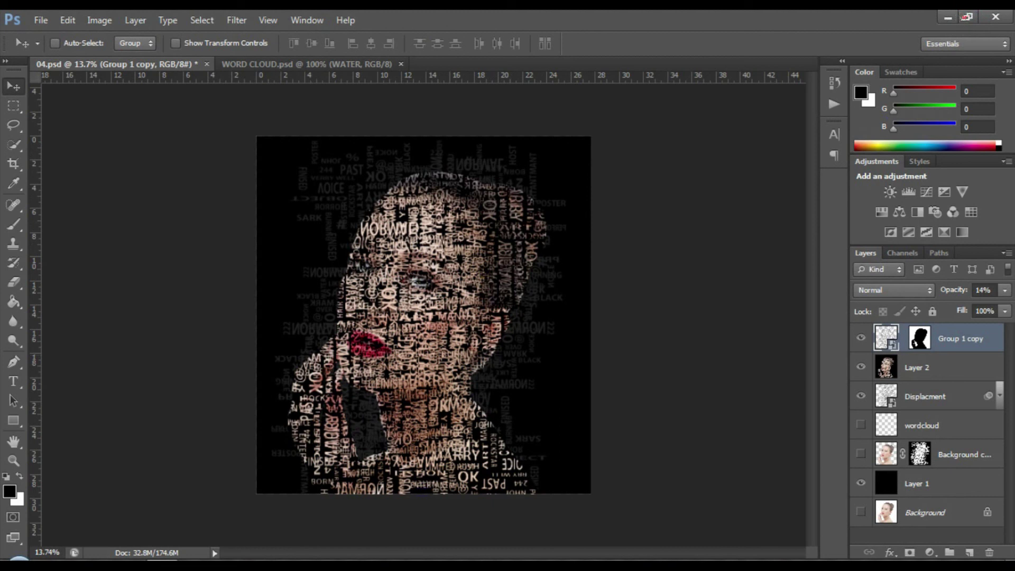
Save 04.psd and compare layer visibility, leaving wordcloud and Background copy hidden
key(ctrl+s)
click(860, 482)
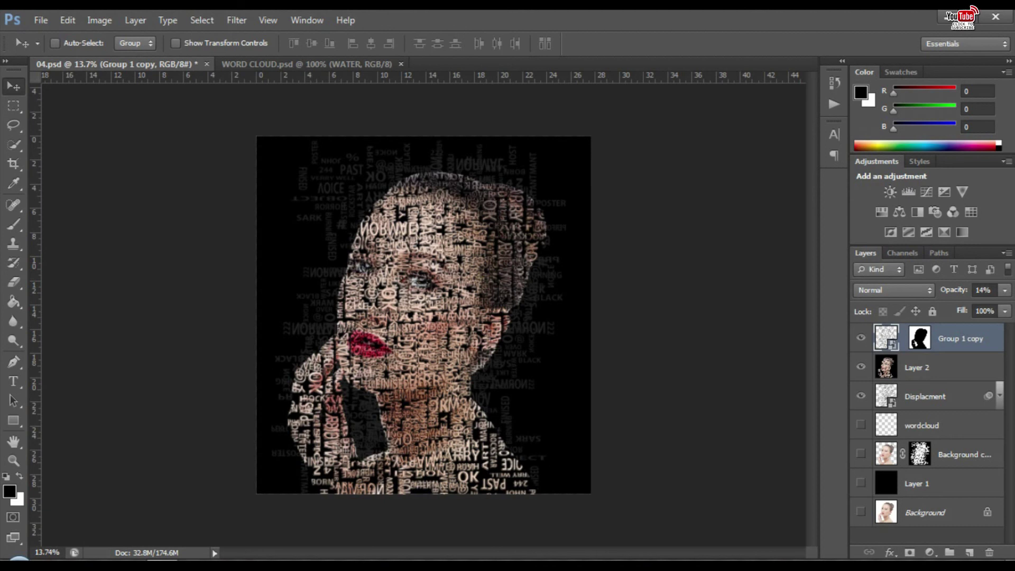
click(860, 482)
click(861, 454)
click(861, 454)
click(860, 395)
click(860, 366)
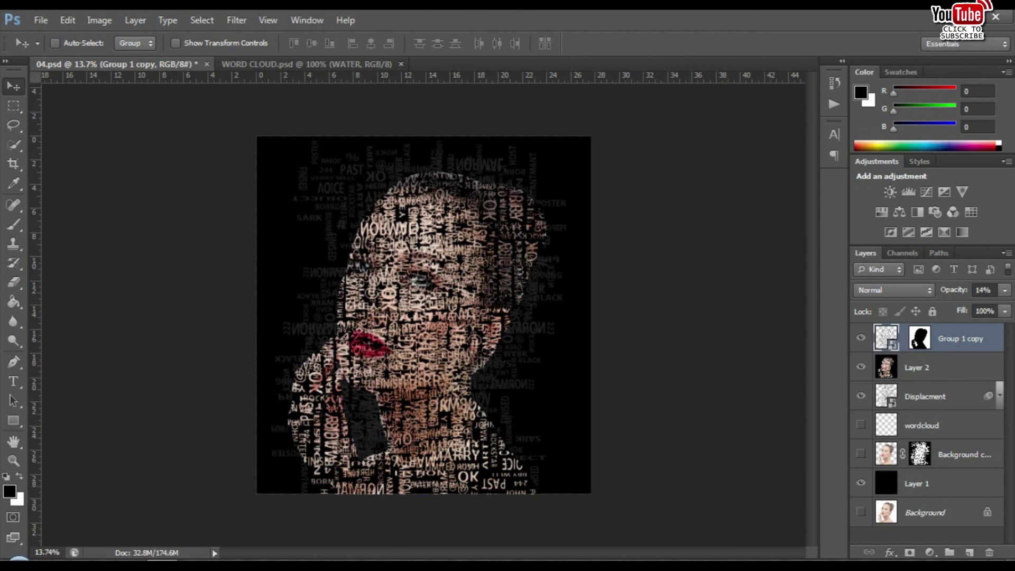
Stamp all visible layers into a new Layer 3 at the top of the stack
key(ctrl+shift+alt+e)
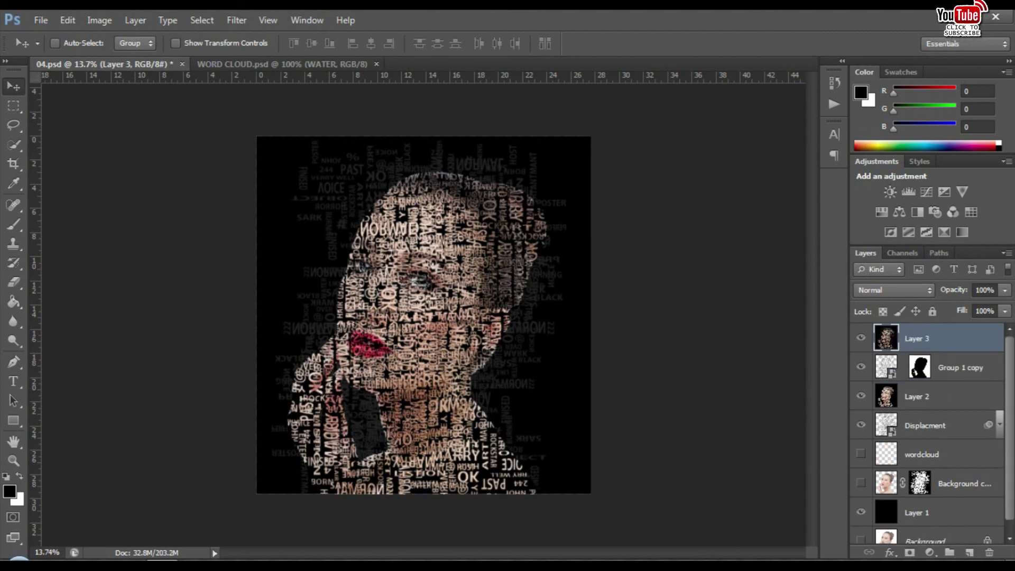
click(894, 290)
click(893, 289)
click(878, 12)
Try Layer 3 in blend modes like Screen, Hard Light, Linear Light, Subtract and Exclusion
key(Down)
key(Down)
key(Down)
key(Down)
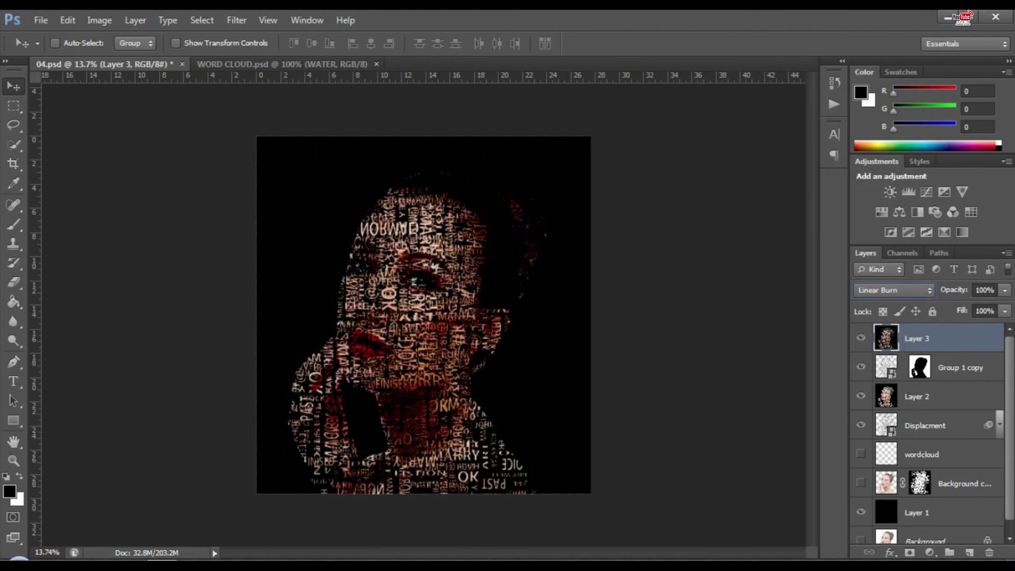
key(Down)
key(Down)
key(Down)
key(Down)
key(Down)
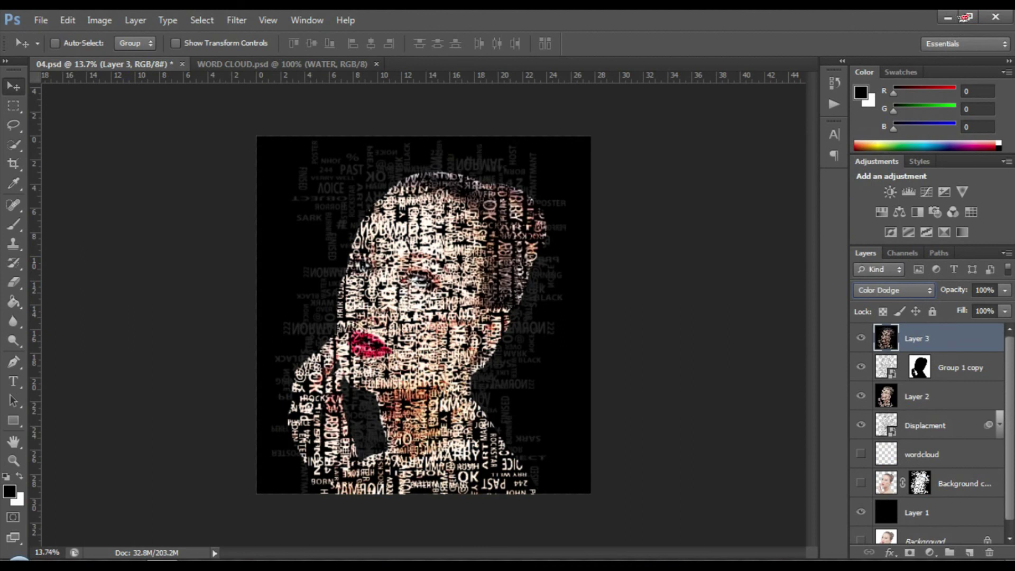
key(Down)
key(Down)
key(Down)
key(Down)
key(Up)
key(Up)
key(Down)
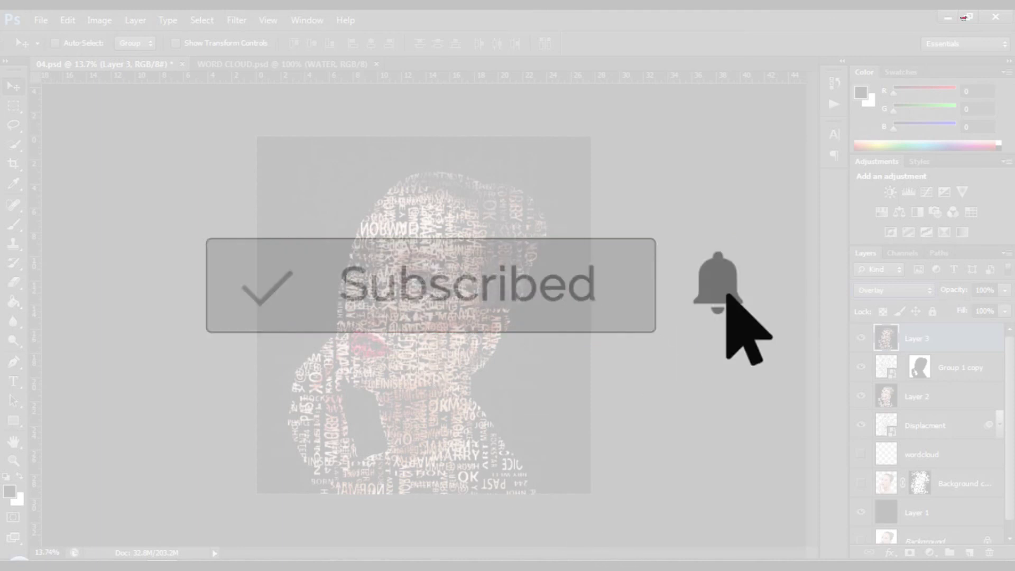
key(Down)
key(Down)
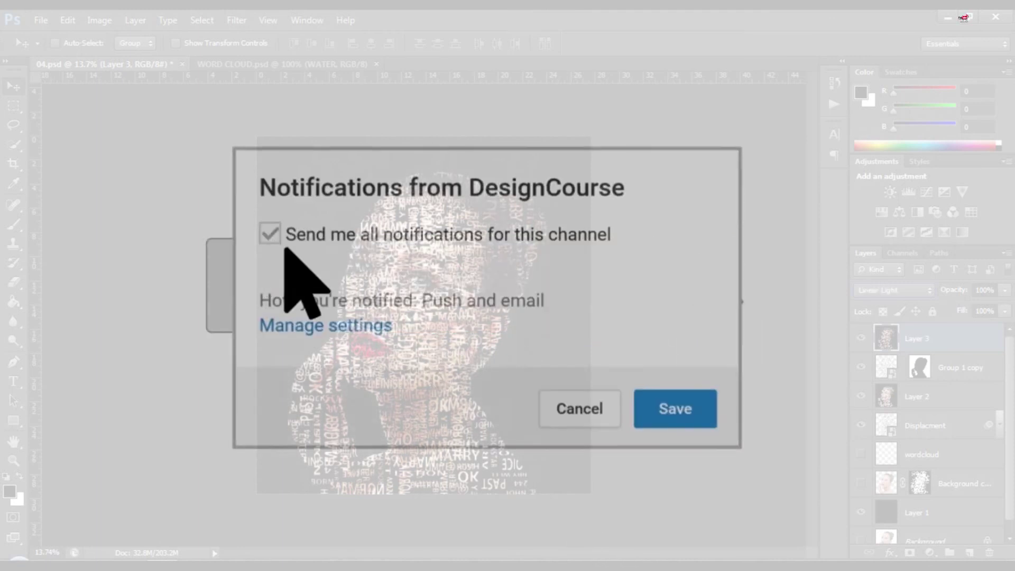
key(Down)
key(Down)
key(Down)
key(Down)
key(Down)
key(Down)
key(Down)
key(Down)
key(Down)
key(Down)
key(Down)
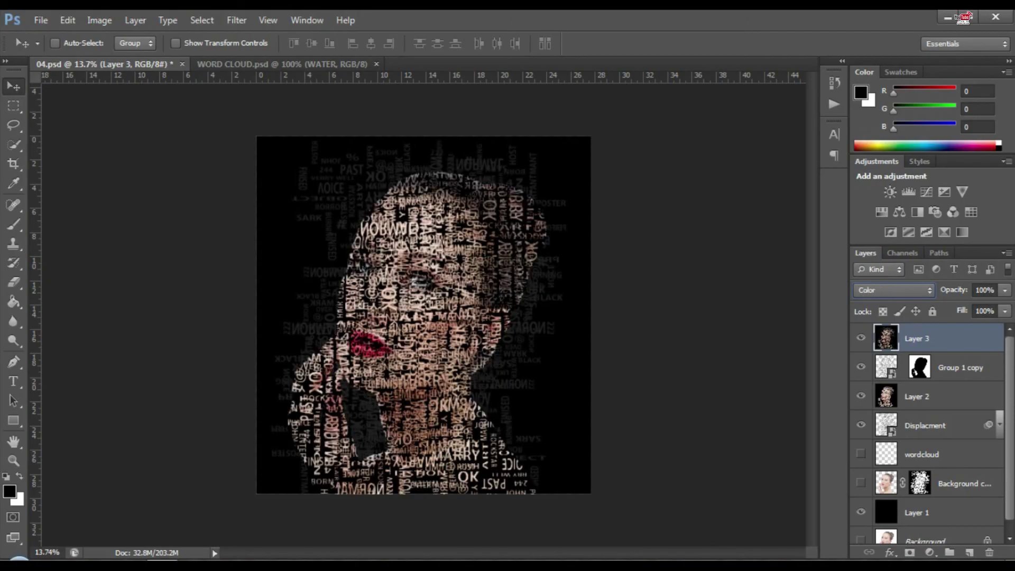
key(Down)
key(Up)
key(Up)
key(Up)
key(Up)
key(Up)
key(Up)
key(Up)
key(Up)
key(Up)
key(Up)
key(Up)
key(Up)
key(Up)
key(Up)
key(Up)
key(Up)
key(Up)
key(Up)
key(Up)
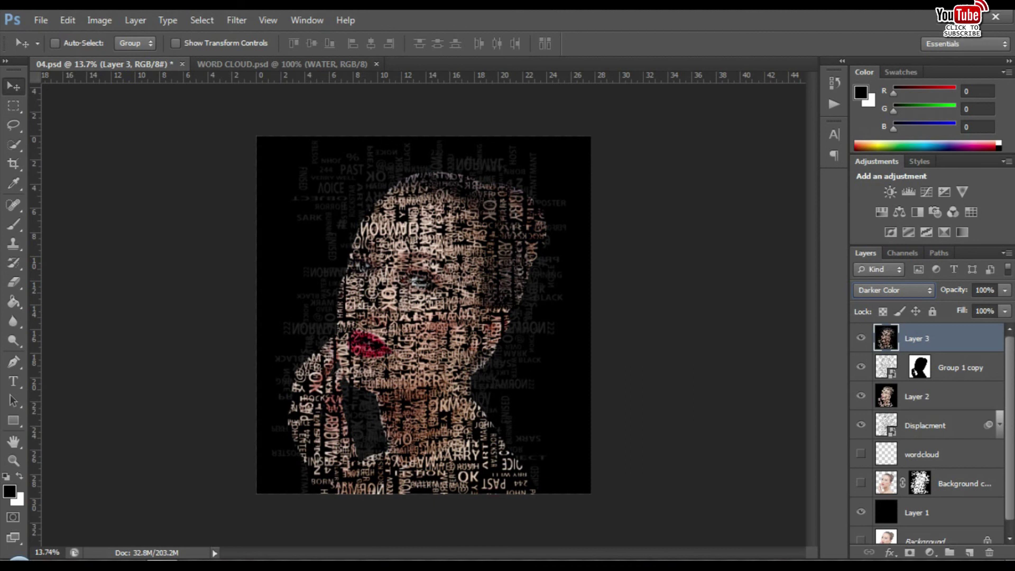
key(Up)
key(Down)
key(Up)
key(Up)
key(Up)
key(Up)
key(Up)
key(Up)
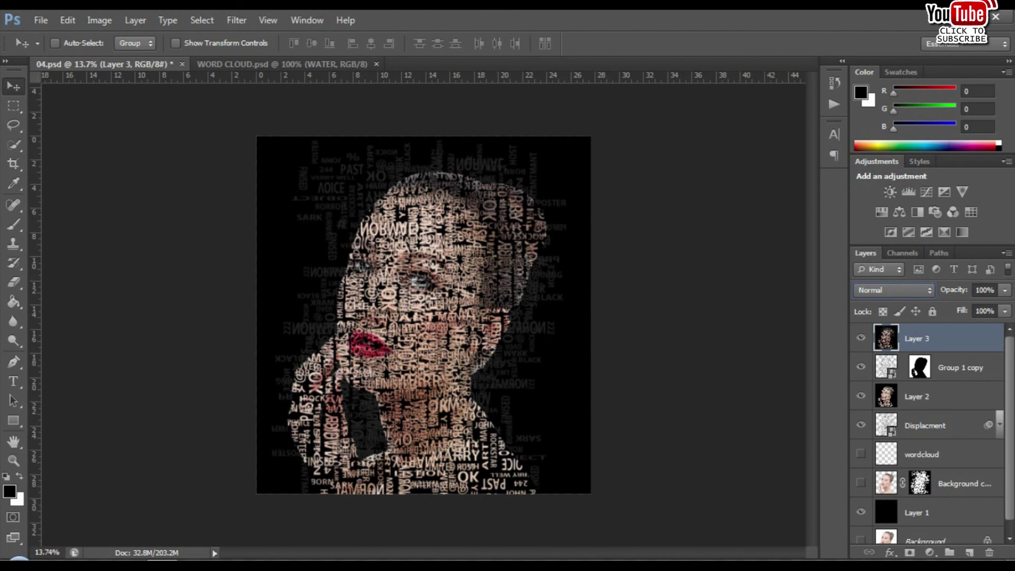
Try Color Burn and Color Dodge on Layer 3, then set it back to Normal
key(Down)
key(Down)
key(Down)
key(Down)
key(Down)
key(Down)
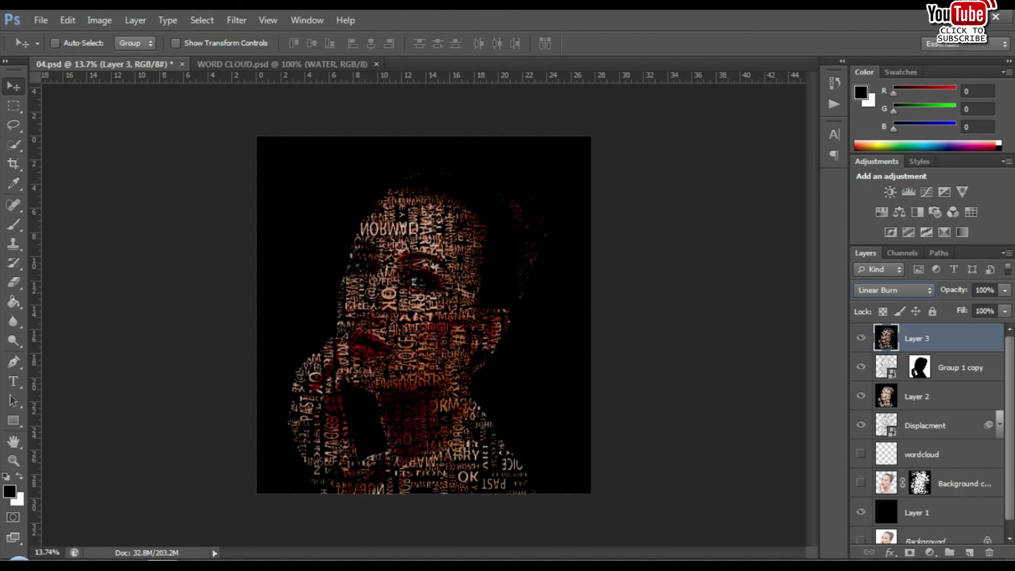
key(Down)
key(Down)
key(Down)
key(Down)
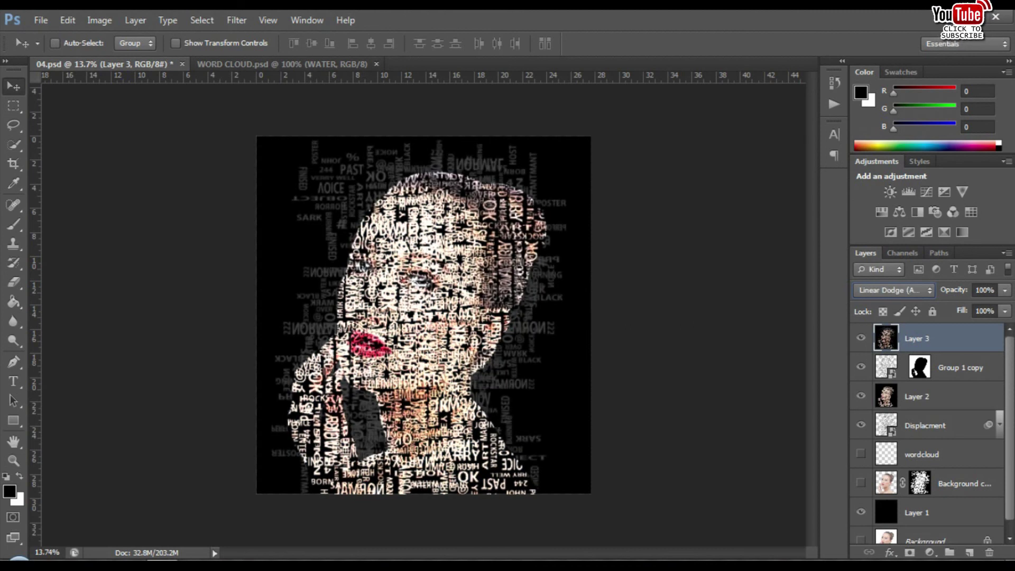
key(Down)
key(Down)
key(Down)
key(Down)
key(Down)
key(Down)
key(Down)
key(Down)
key(Down)
key(Down)
key(Down)
key(Down)
key(Down)
key(Down)
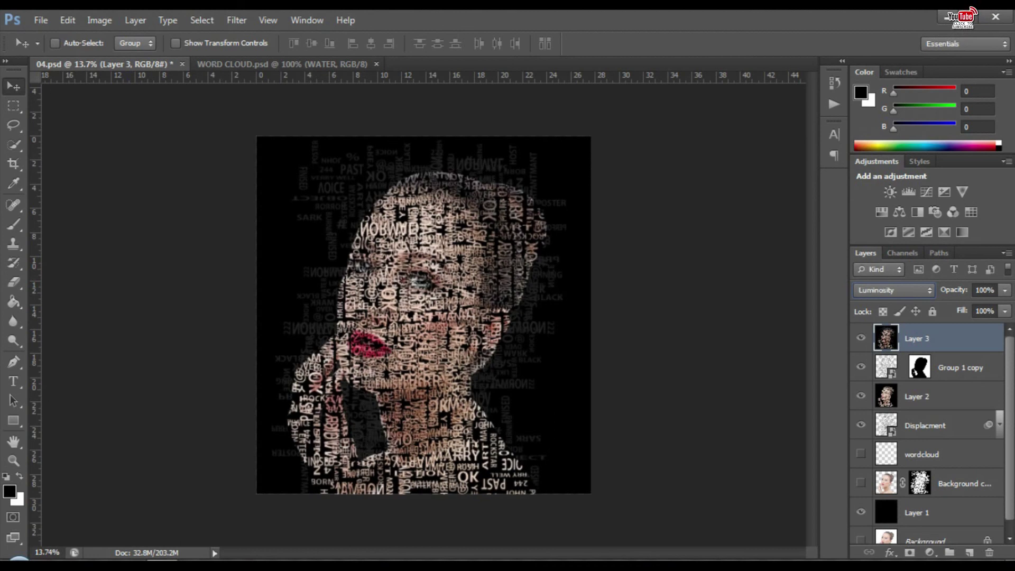
click(893, 290)
click(872, 16)
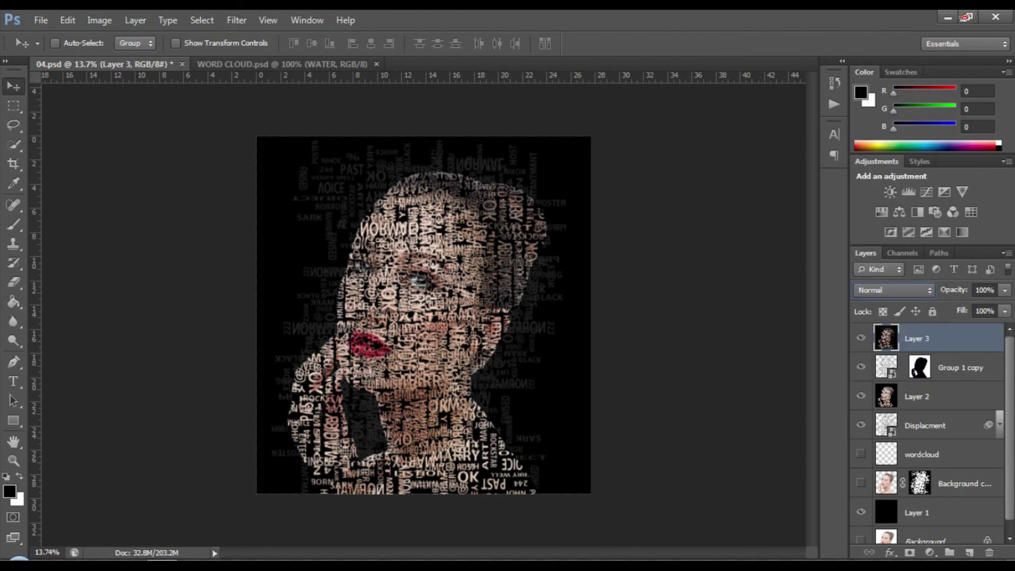
Fit the image in view, re-run the lettering shift on Layer 3, and toggle Quick Mask on and off
scroll(431, 291, up, 2)
scroll(431, 291, up, 3)
scroll(430, 291, down, 1)
scroll(431, 291, down, 1)
scroll(431, 291, down, 2)
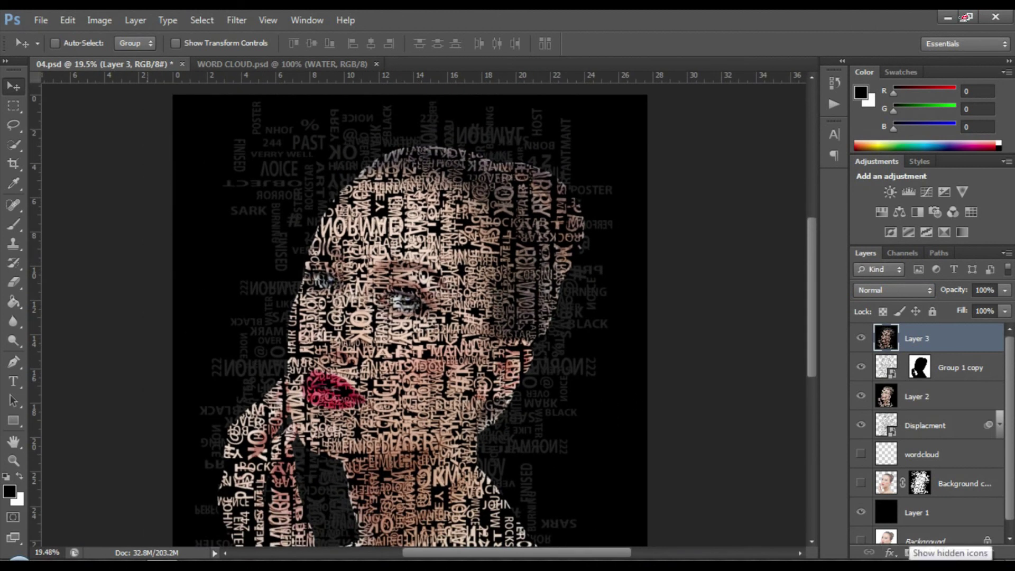
click(905, 561)
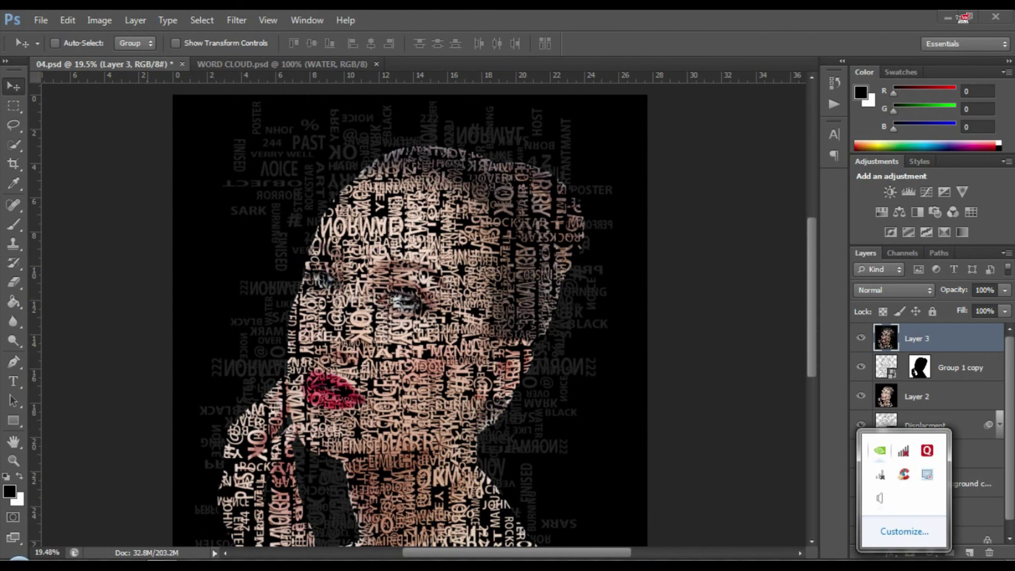
click(906, 561)
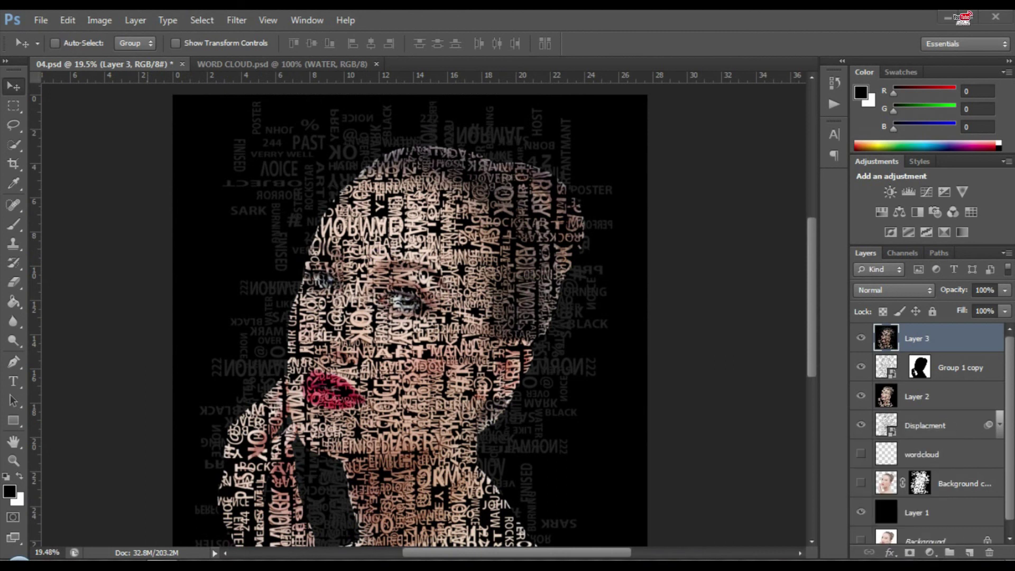
scroll(494, 147, down, 2)
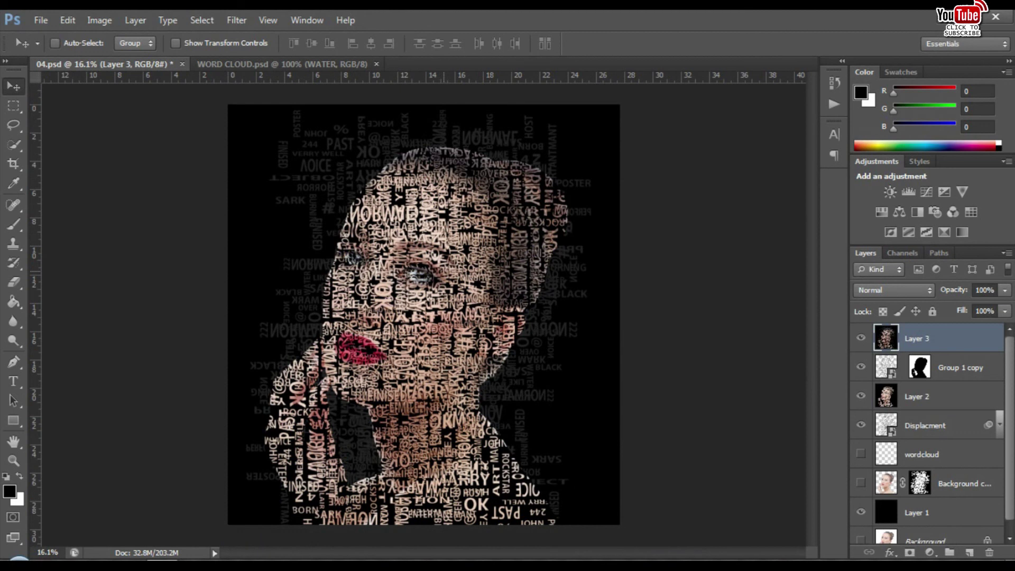
key(ctrl+z)
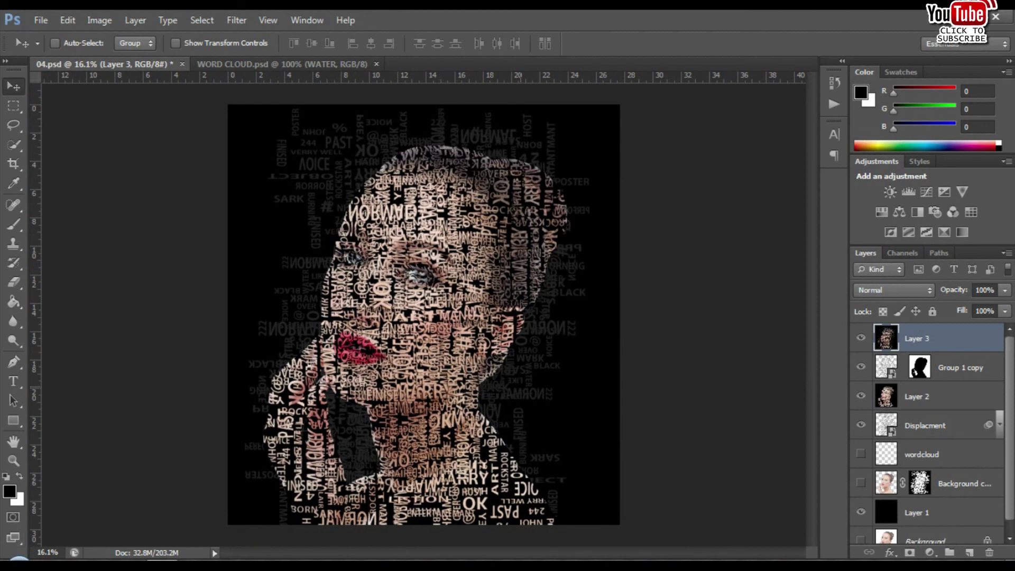
key(q)
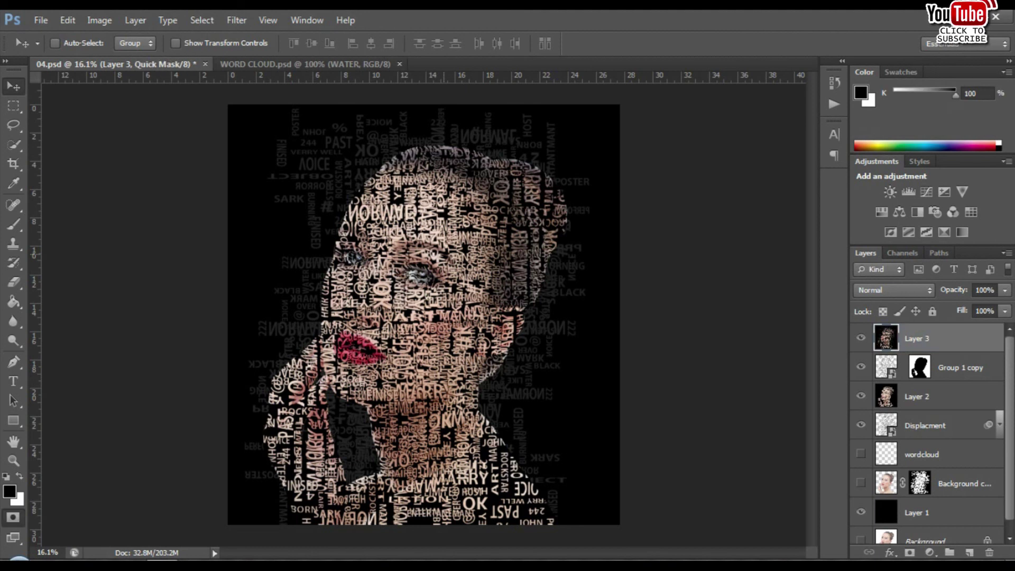
key(q)
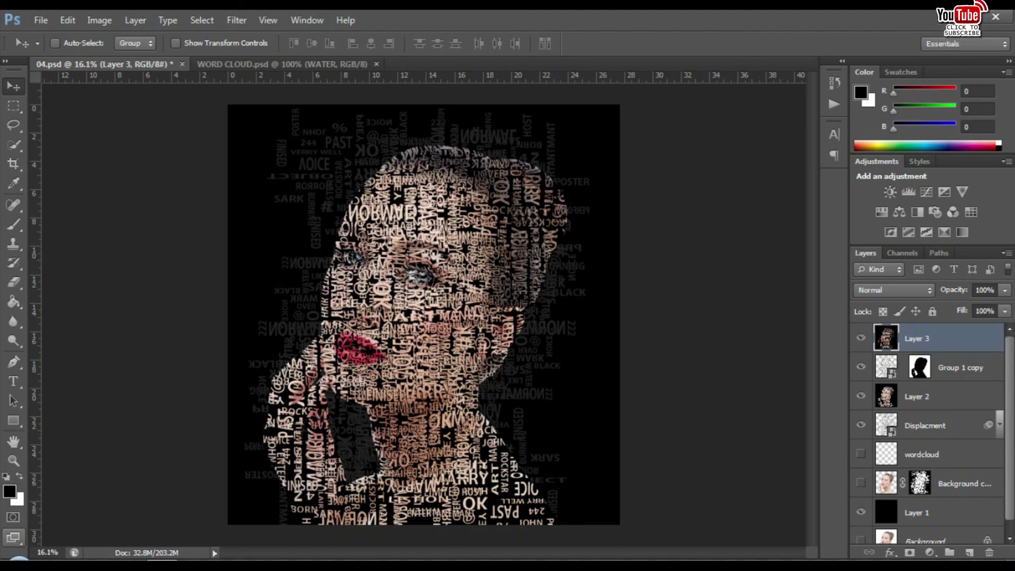
Cycle the screen modes and confirm plain Full Screen Mode, showing the portrait alone on black
click(12, 536)
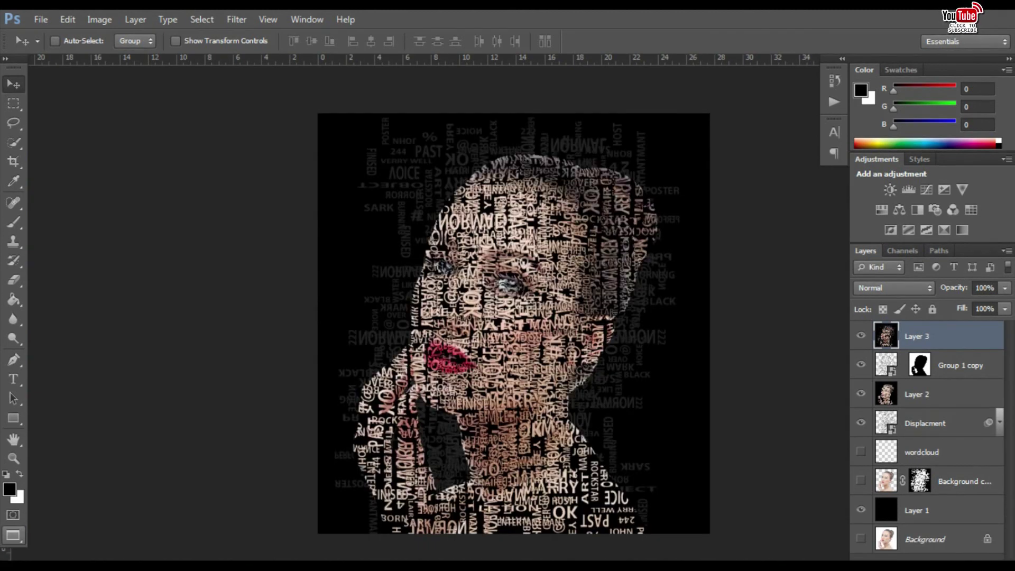
key(f)
key(Escape)
key(f)
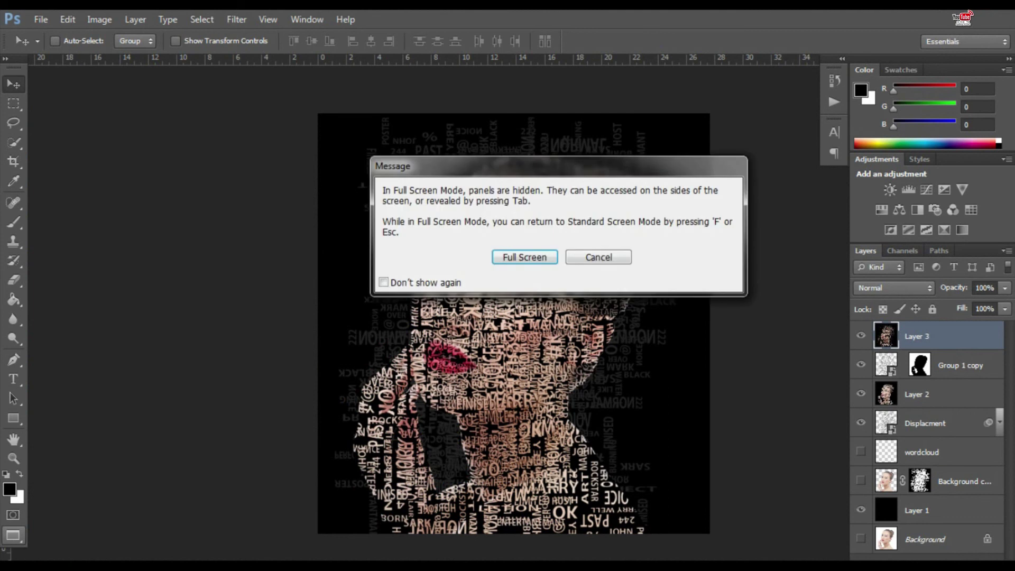
key(Return)
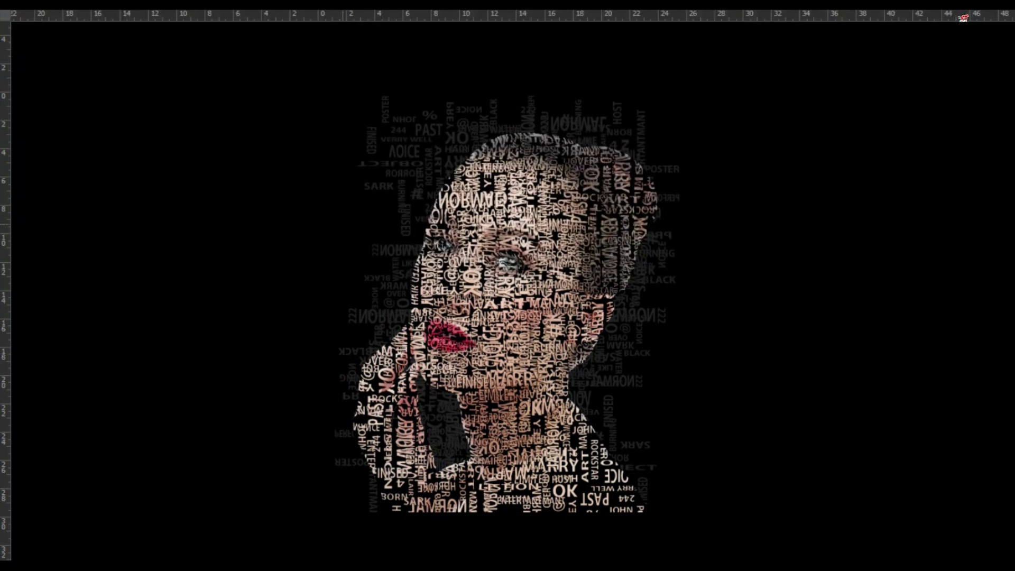